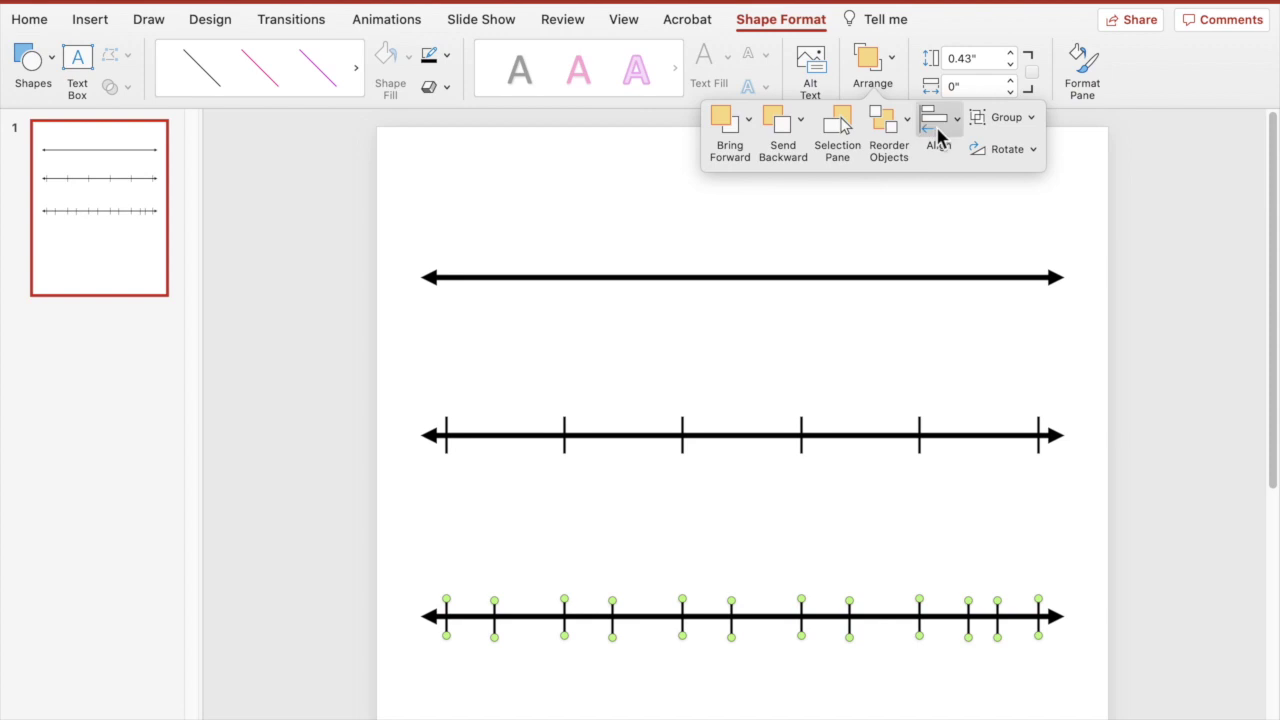
Step: Align the third number line's tick marks to their middle and distribute them horizontally
click(990, 310)
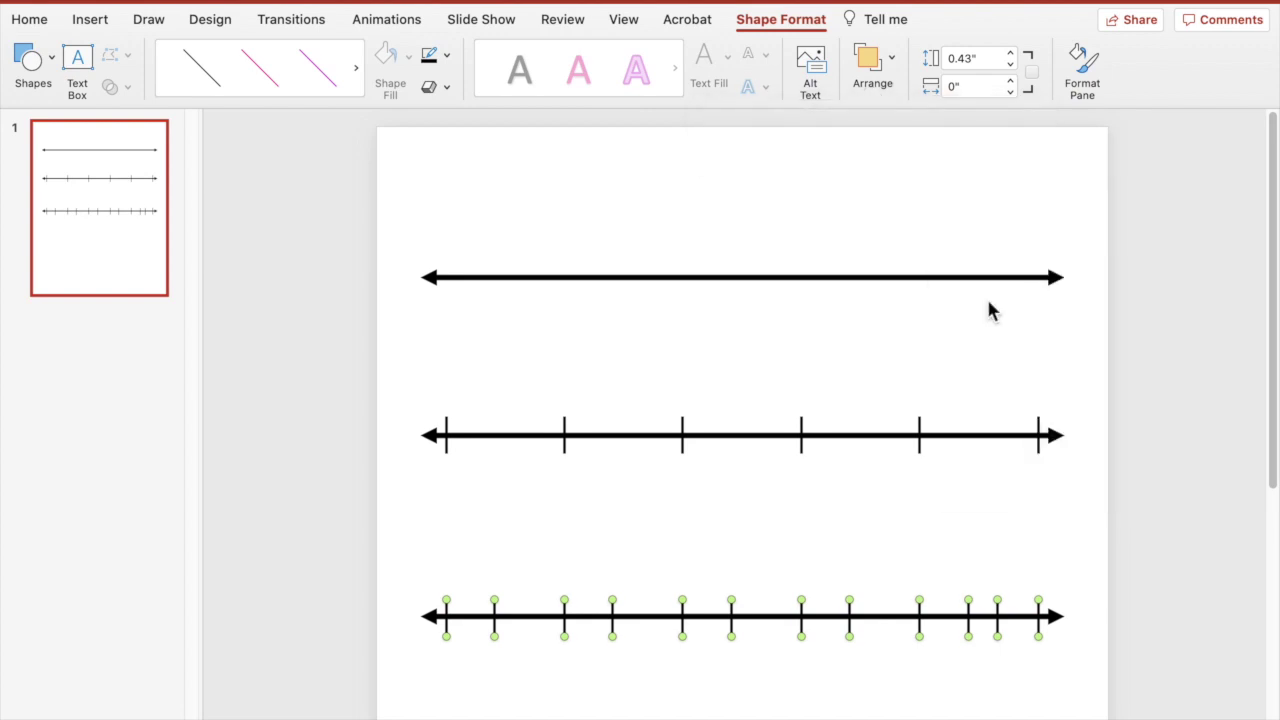
click(890, 58)
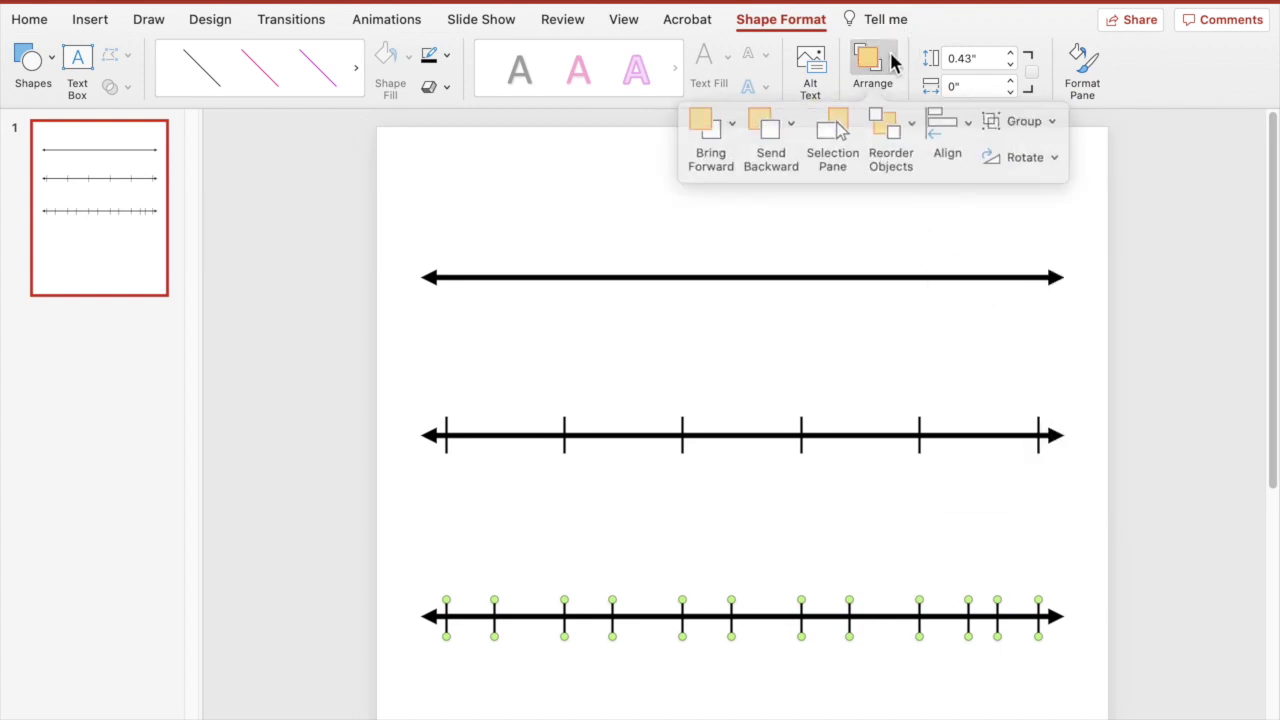
click(930, 118)
click(1014, 393)
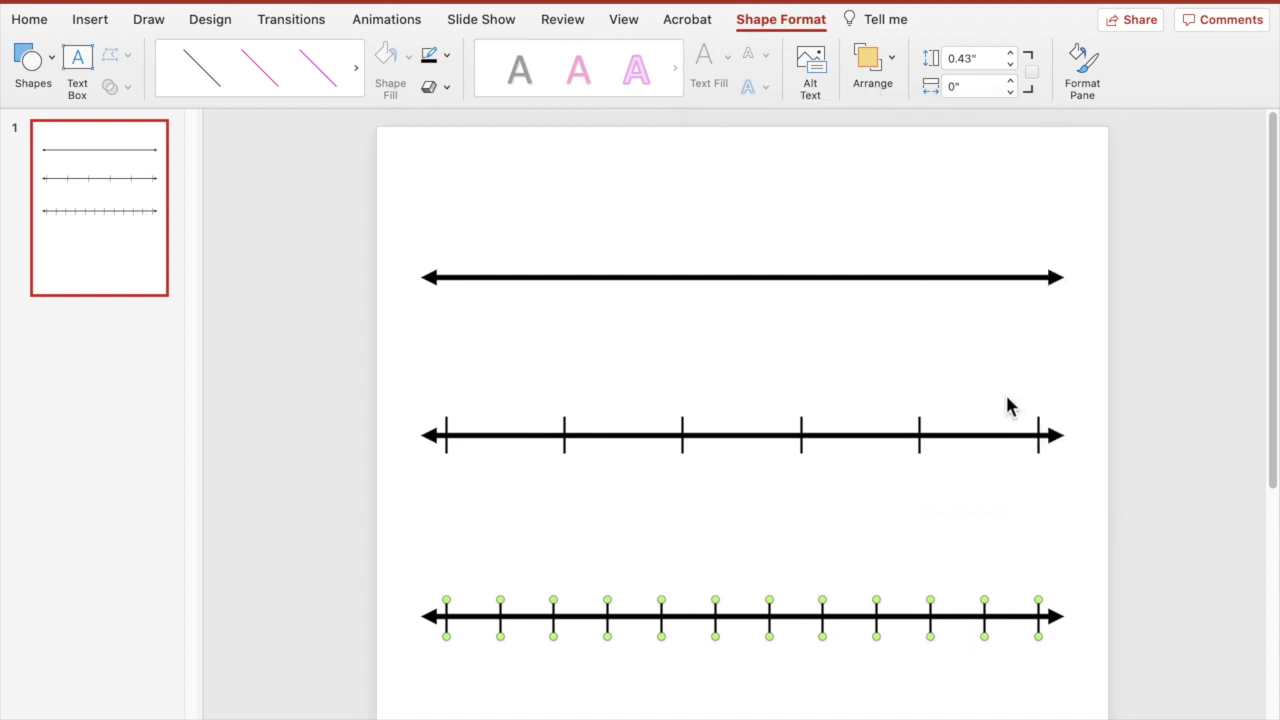
click(1105, 515)
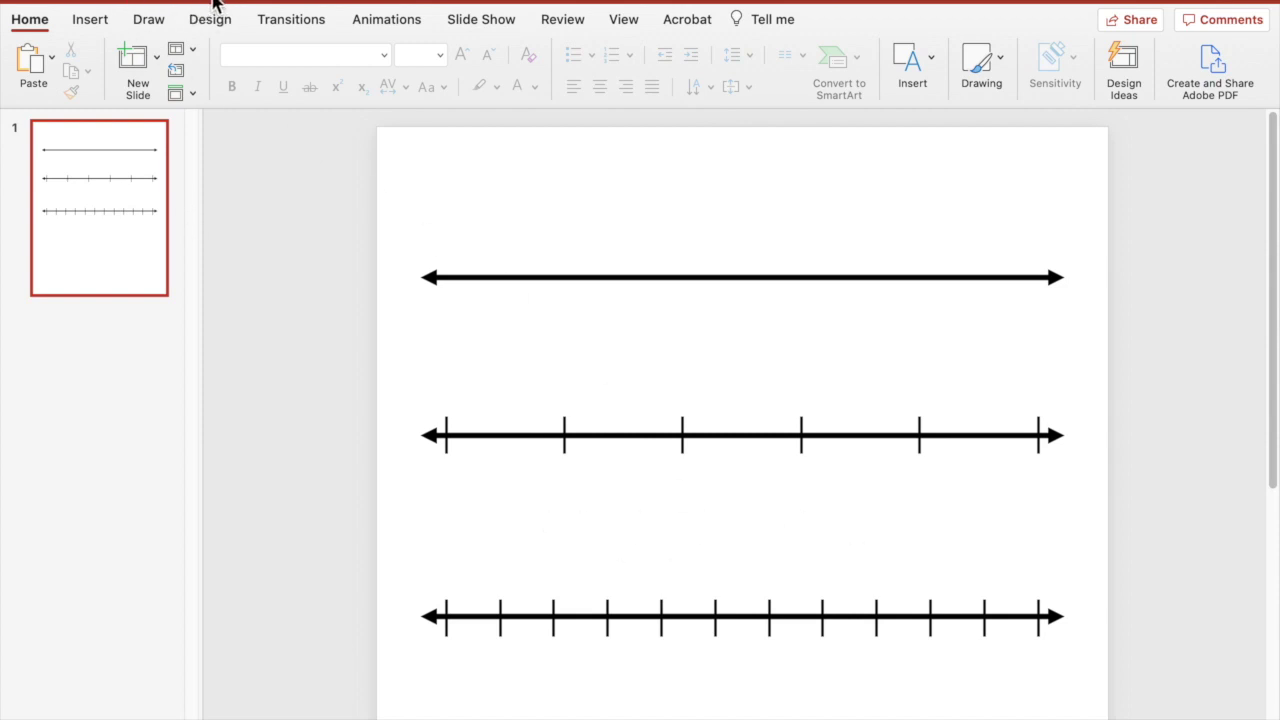
Step: Add a text box with 0 in Century Gothic Bold, 20 pt, centred under the second line's first tick
drag(423, 466, 457, 512)
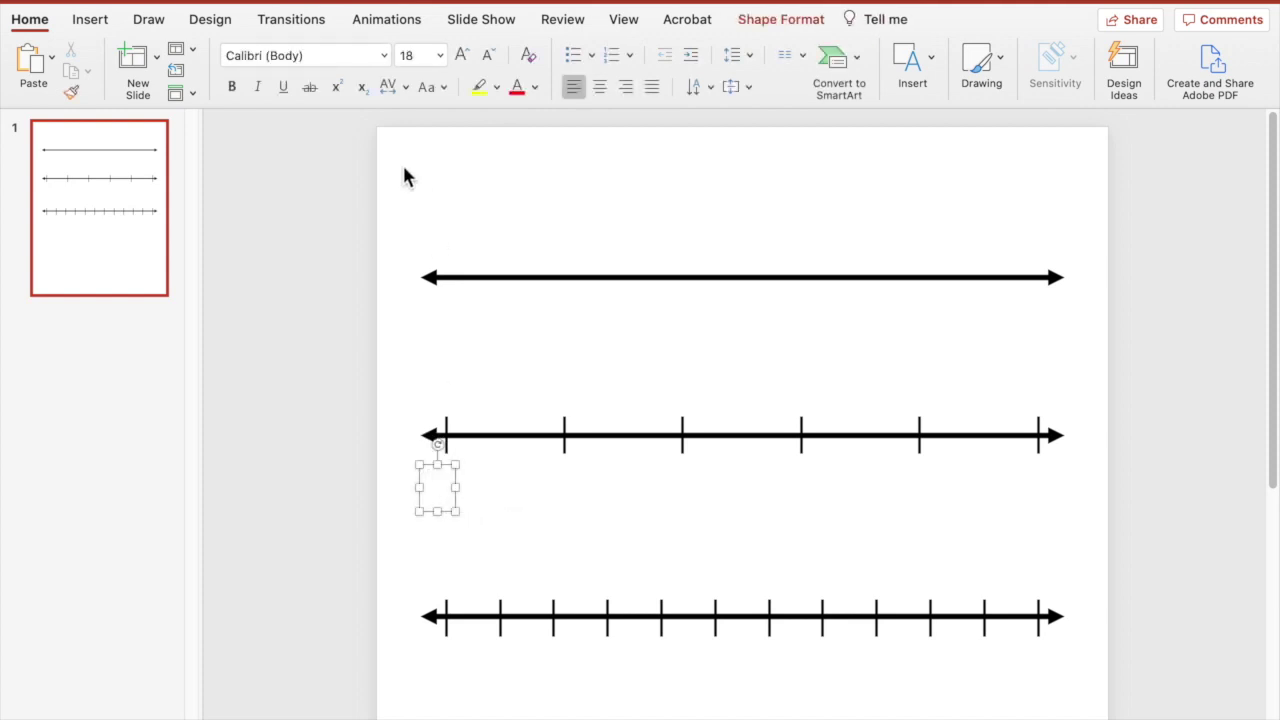
click(384, 55)
mouse_move(490, 220)
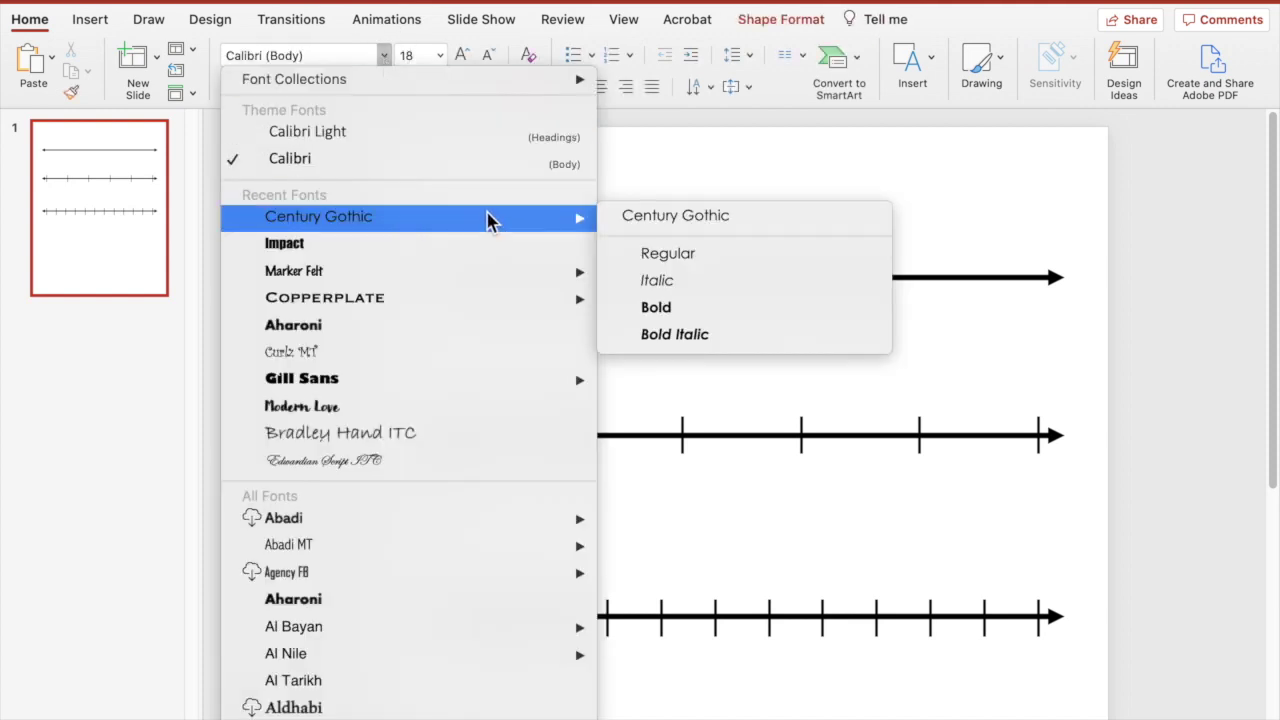
click(668, 318)
click(461, 56)
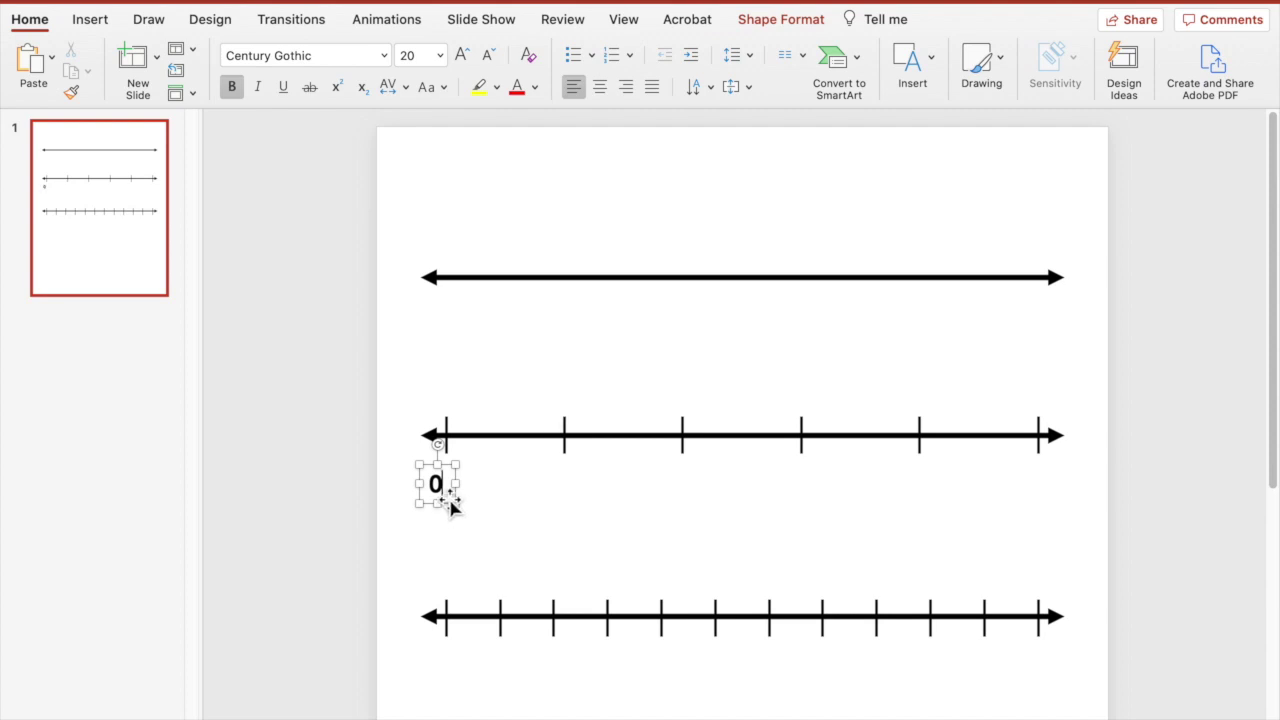
mouse_move(452, 507)
mouse_down()
mouse_move(474, 497)
mouse_move(457, 504)
mouse_move(454, 489)
mouse_move(461, 497)
mouse_up()
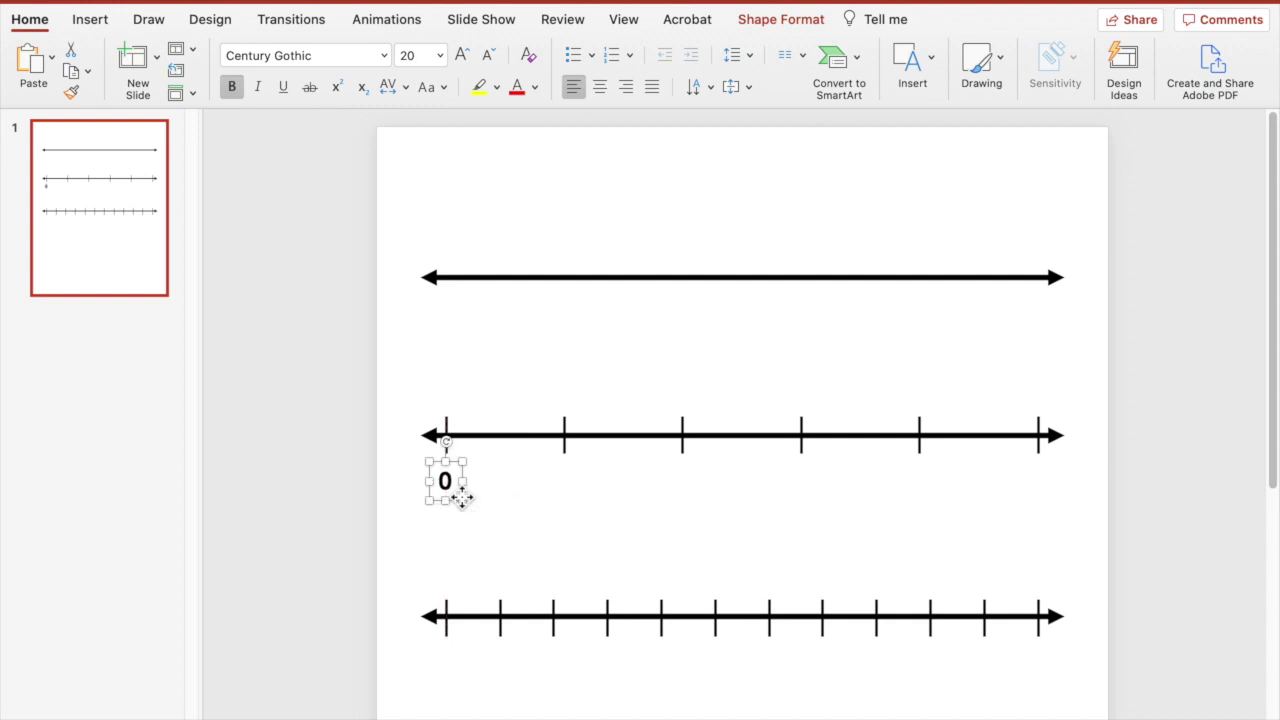
Step: Duplicate the 0 label under each of the second line's five remaining ticks
key(super+d)
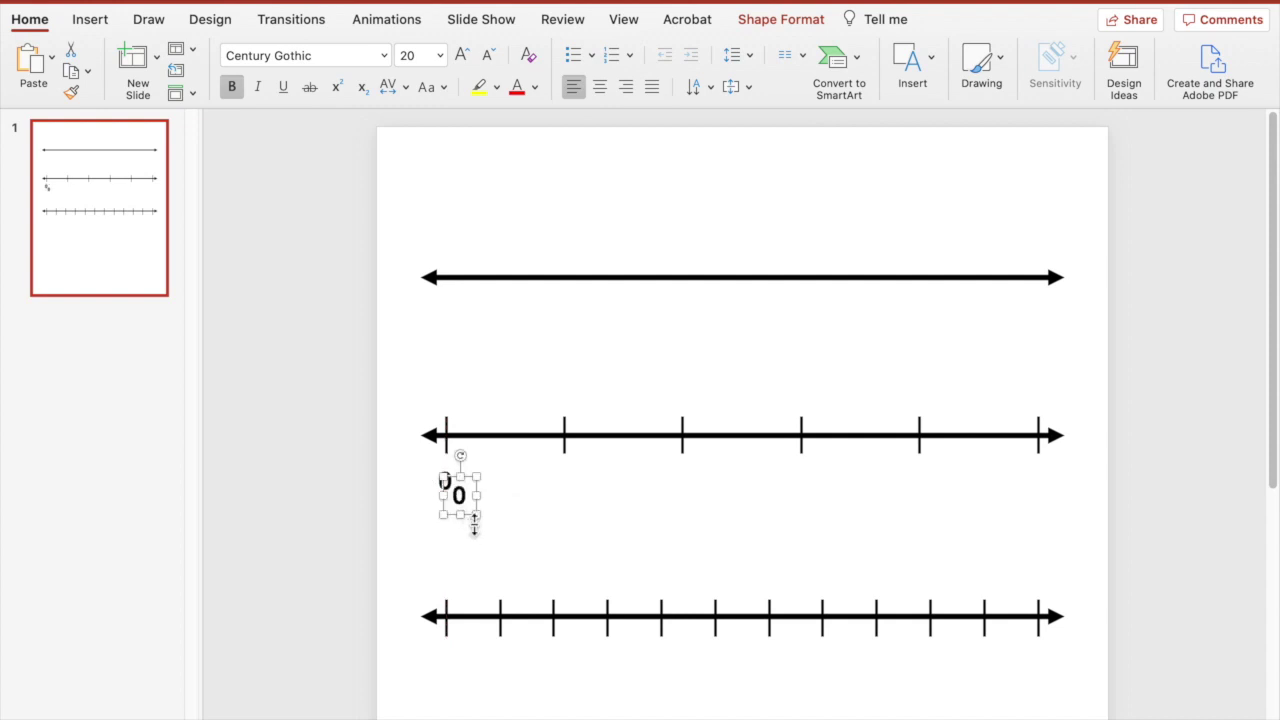
drag(479, 522, 576, 503)
key(super+d)
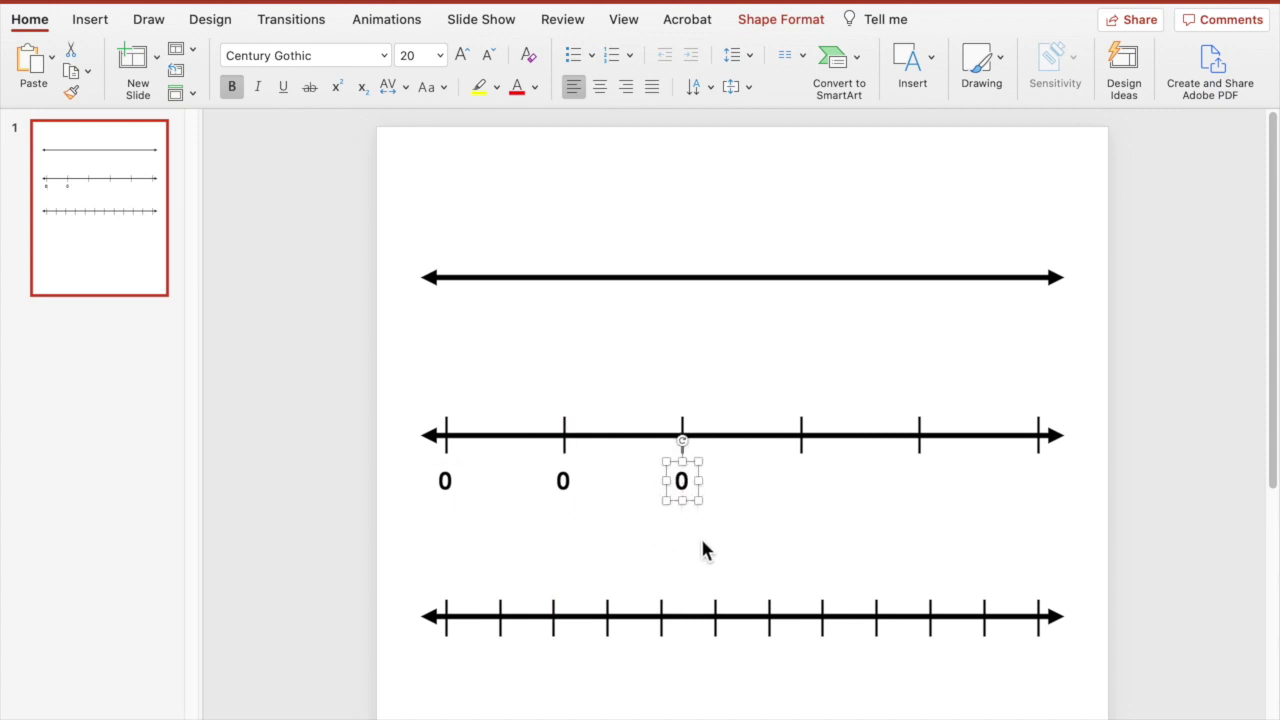
key(super+d)
key(super+d)
key(super+d)
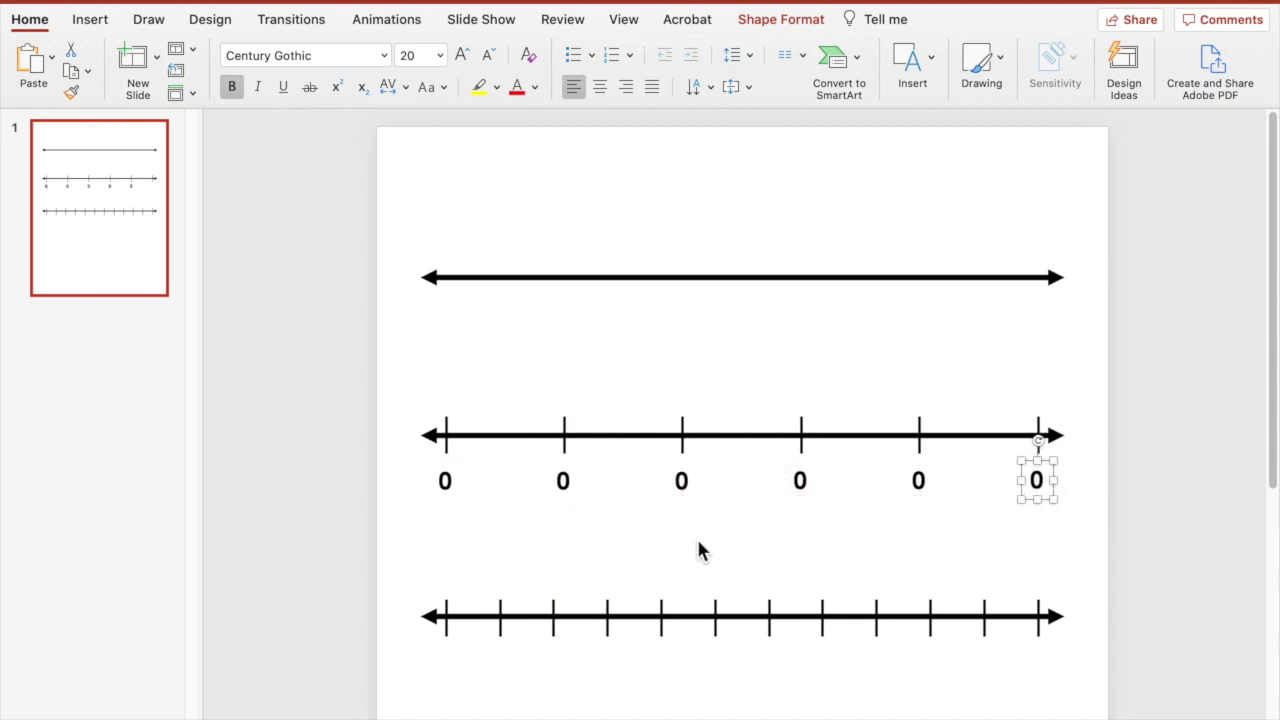
Step: Align the second line's six labels to their middle and distribute them horizontally
drag(320, 452, 1108, 551)
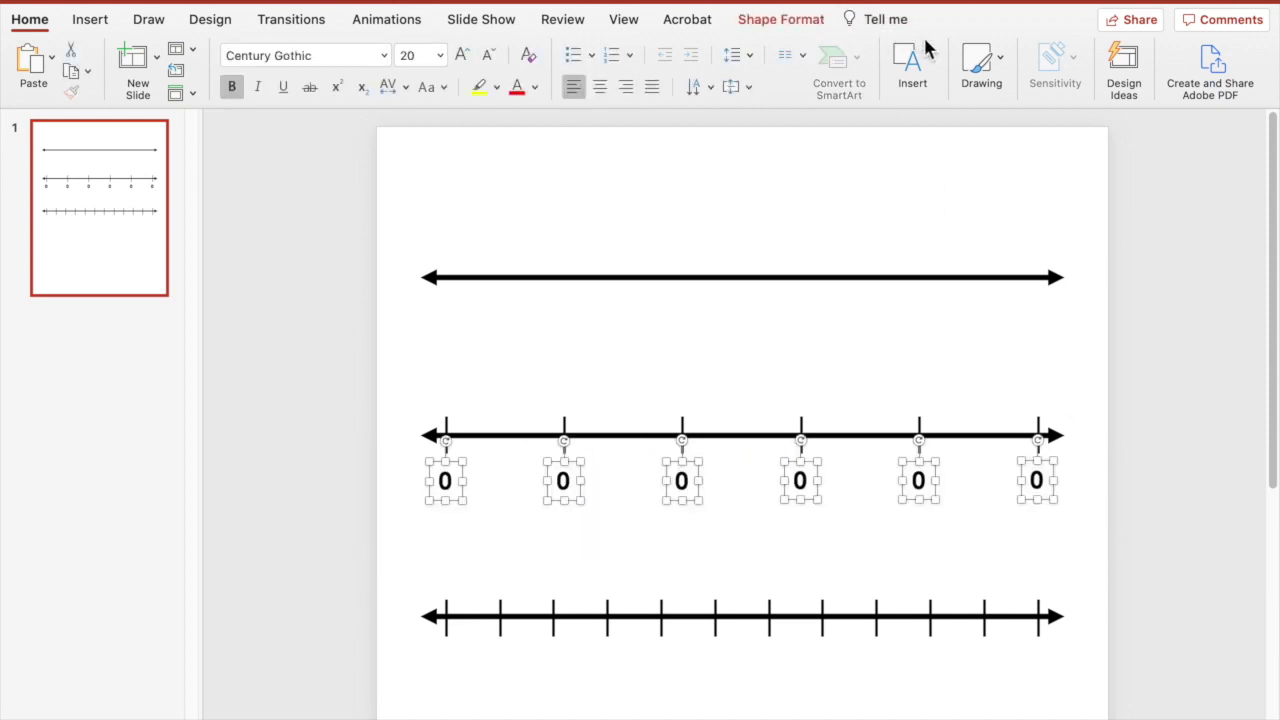
click(811, 24)
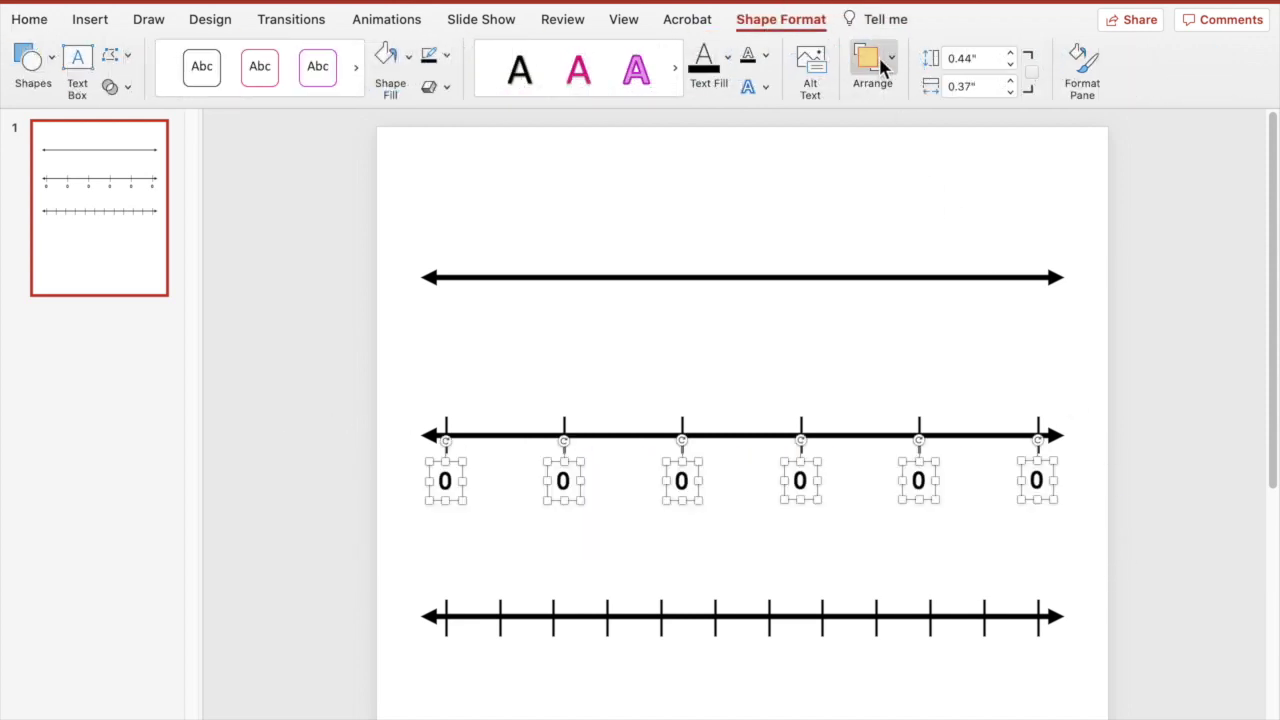
click(878, 62)
click(948, 128)
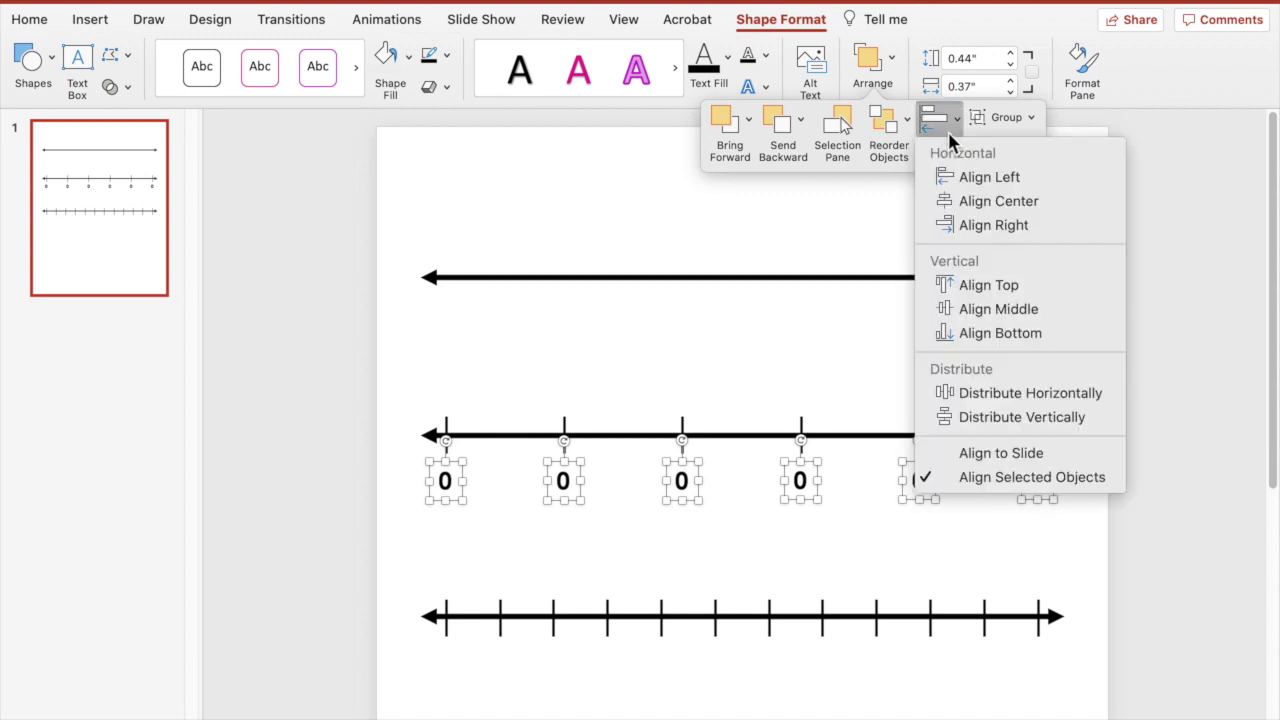
click(997, 309)
click(890, 70)
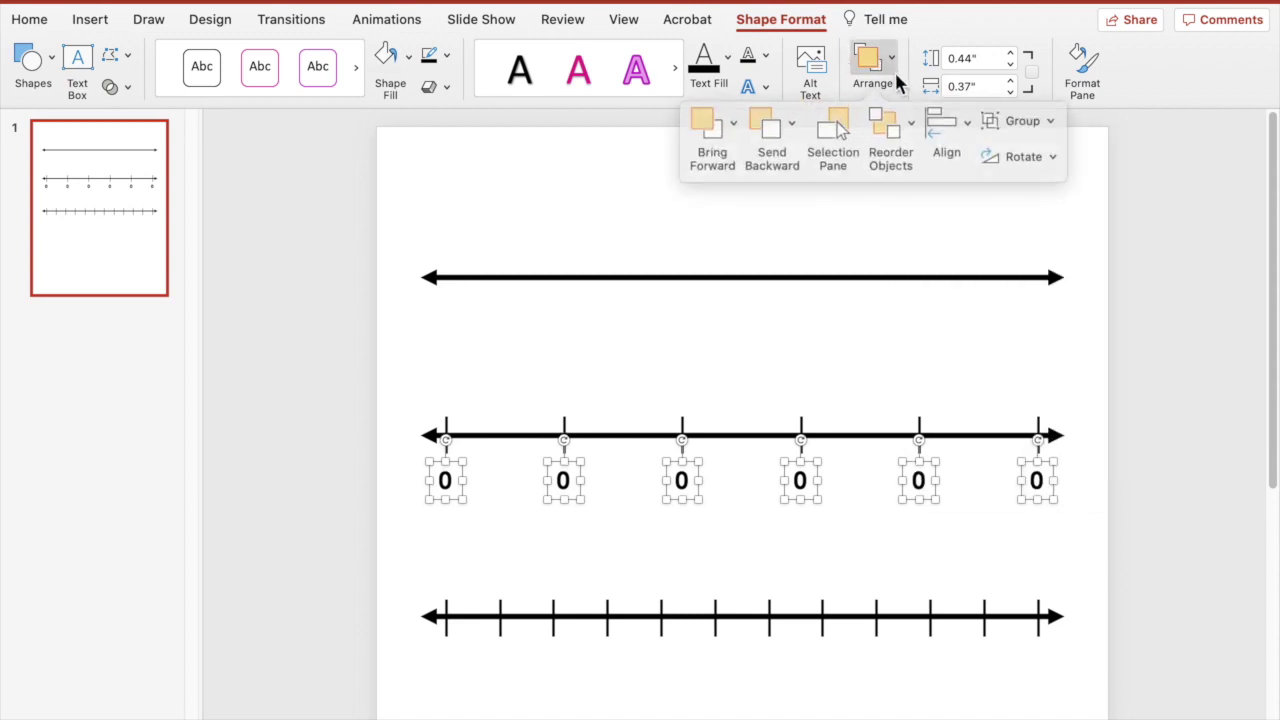
click(937, 120)
click(980, 395)
click(780, 520)
Step: Renumber the second line's labels after the 0 as 1, 2, 3, 4 and 5
click(563, 483)
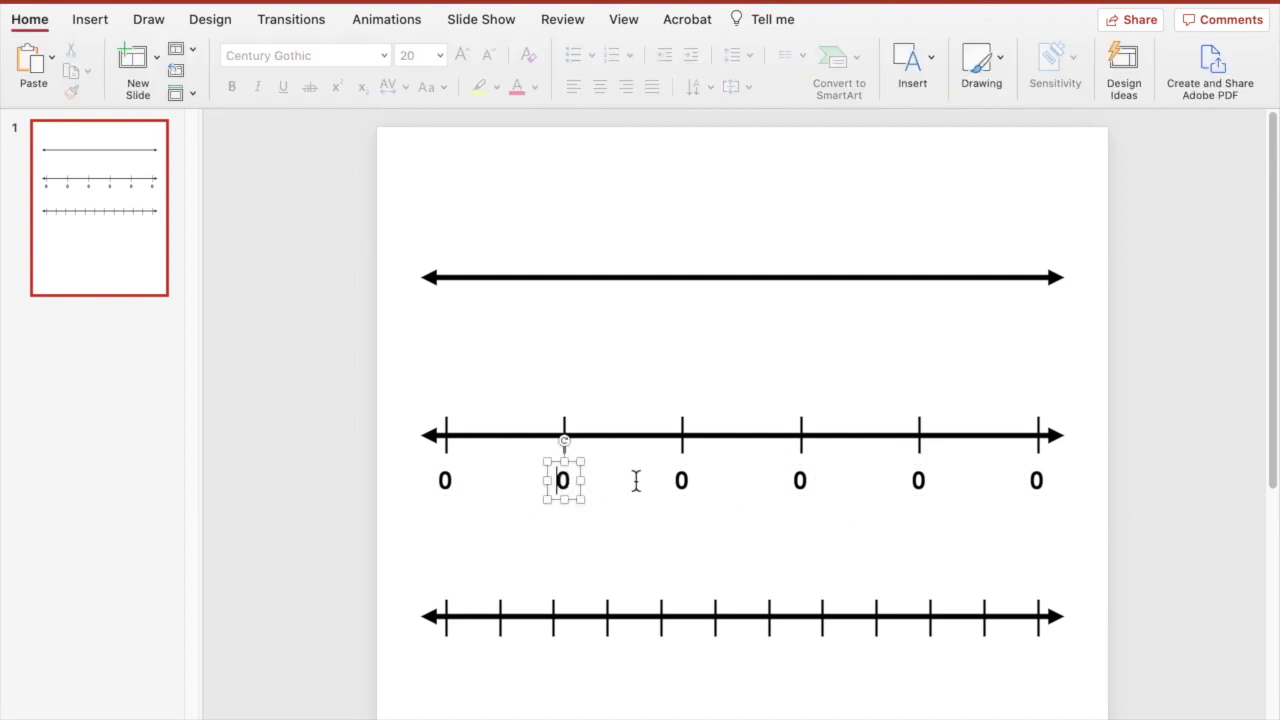
key(BackSpace)
text(1)
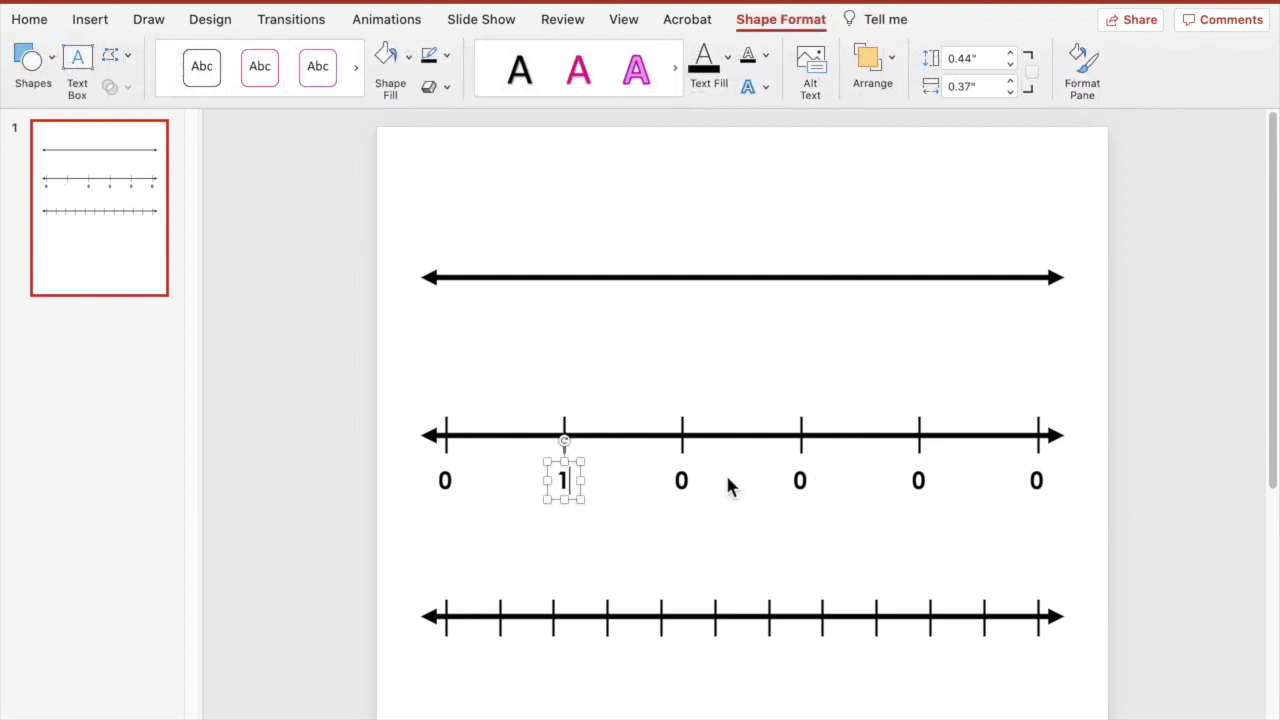
click(697, 490)
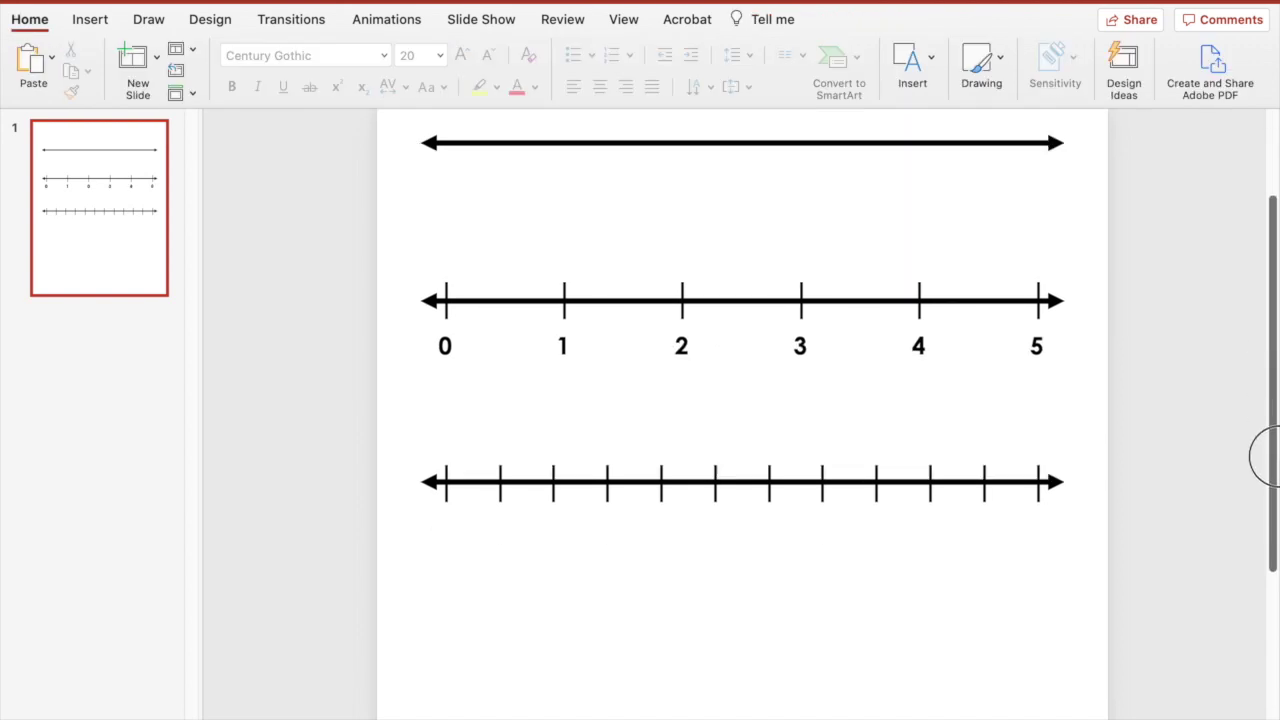
Step: Copy the 0 label under the third line's first tick and again under its second tick
scroll(740, 400, down, 2)
click(374, 266)
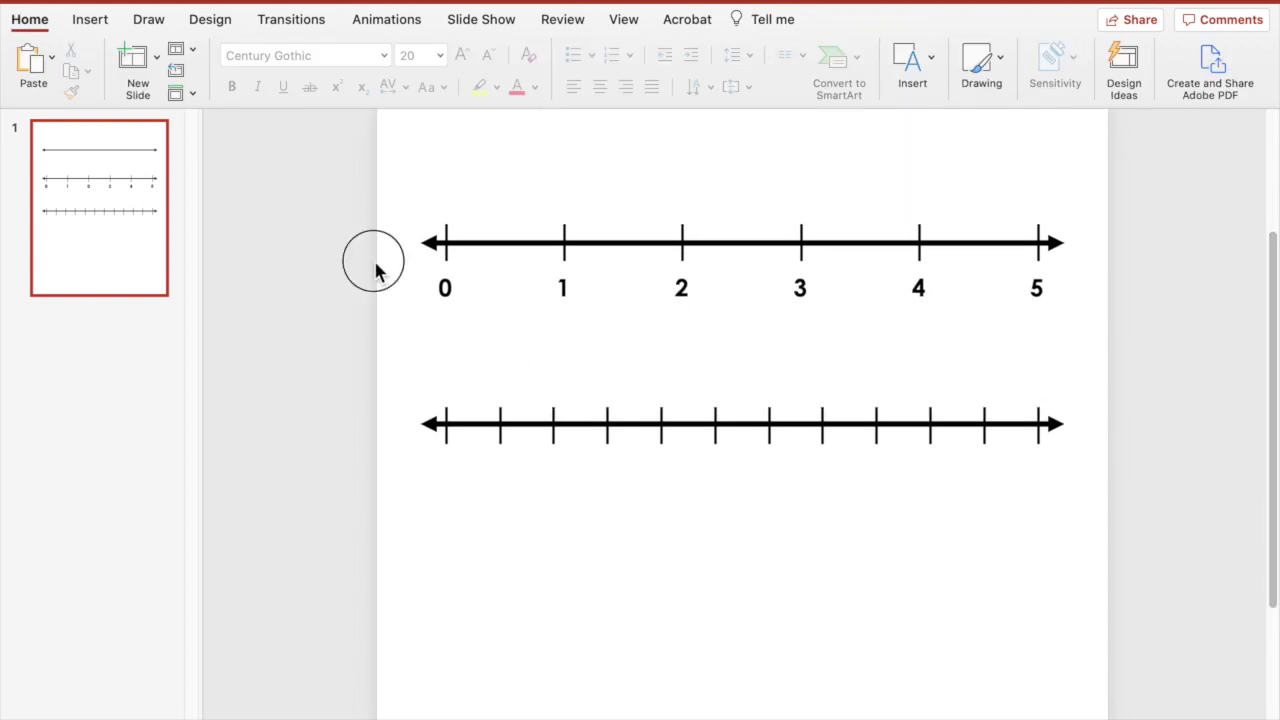
drag(394, 266, 463, 496)
key(super+d)
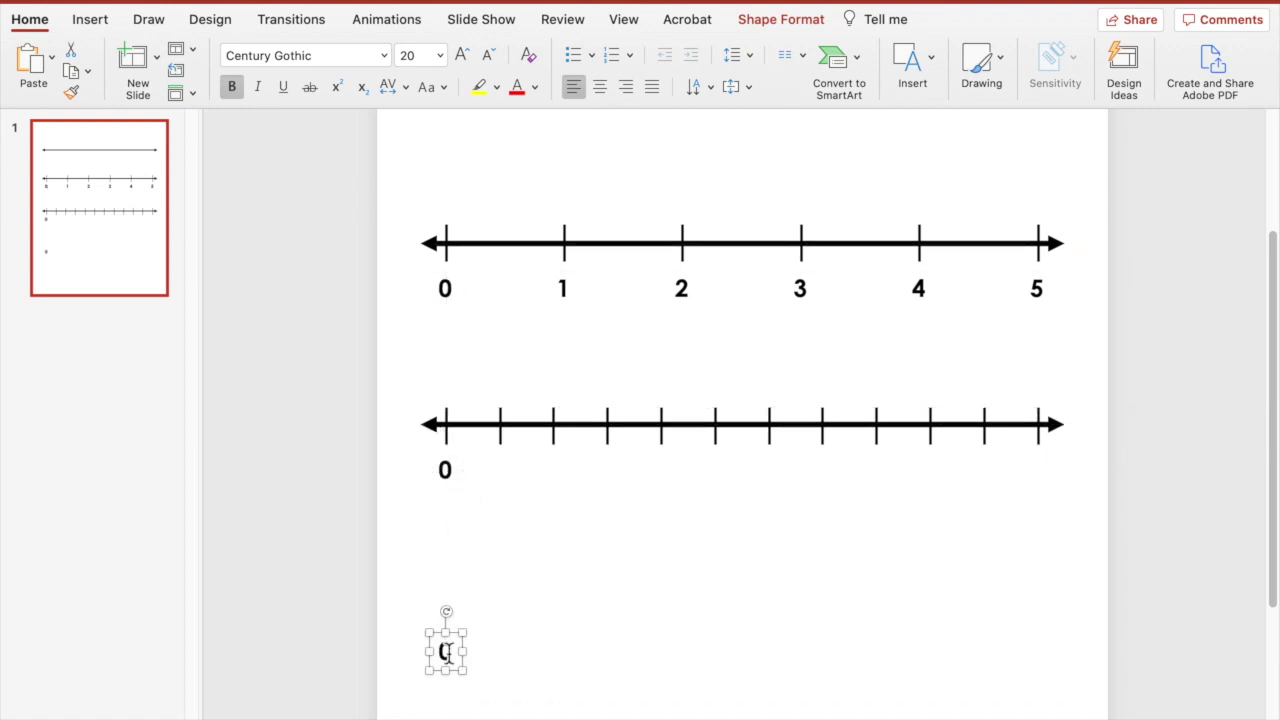
drag(468, 670, 517, 479)
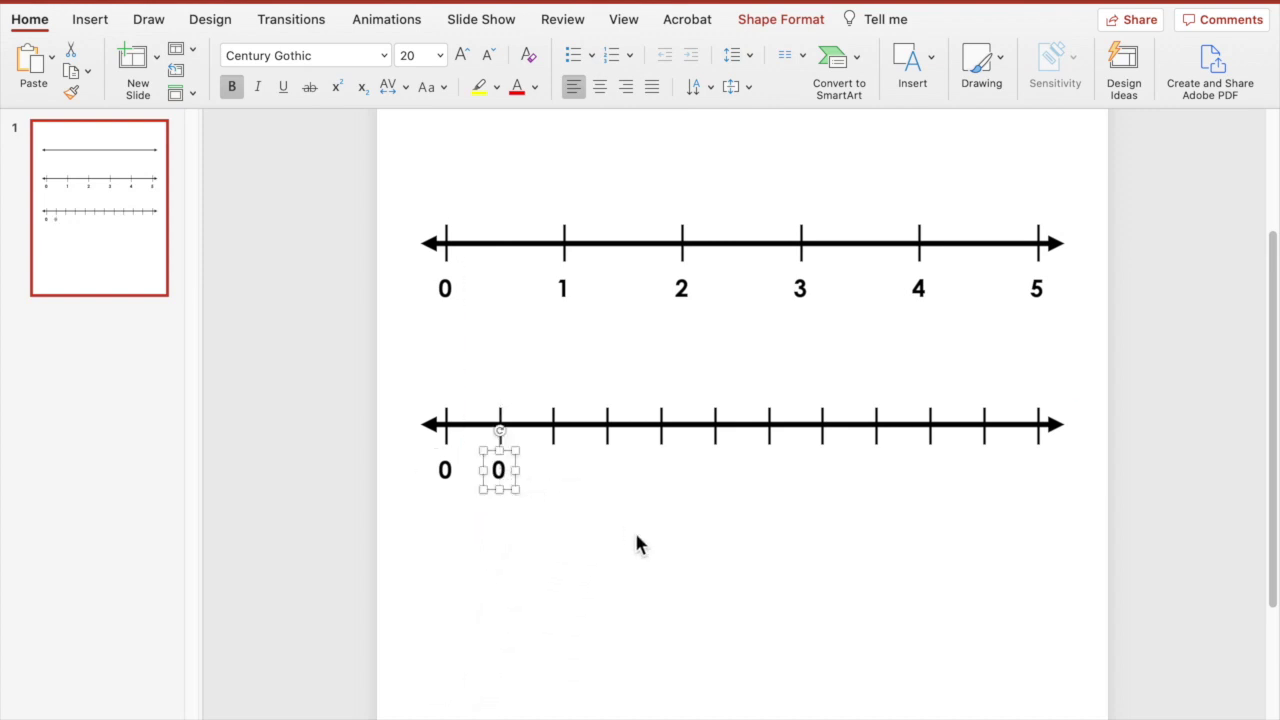
Step: Duplicate the 0 label at the same spacing under all remaining ticks of the third line
key(super+d)
key(super+d)
key(super+d)
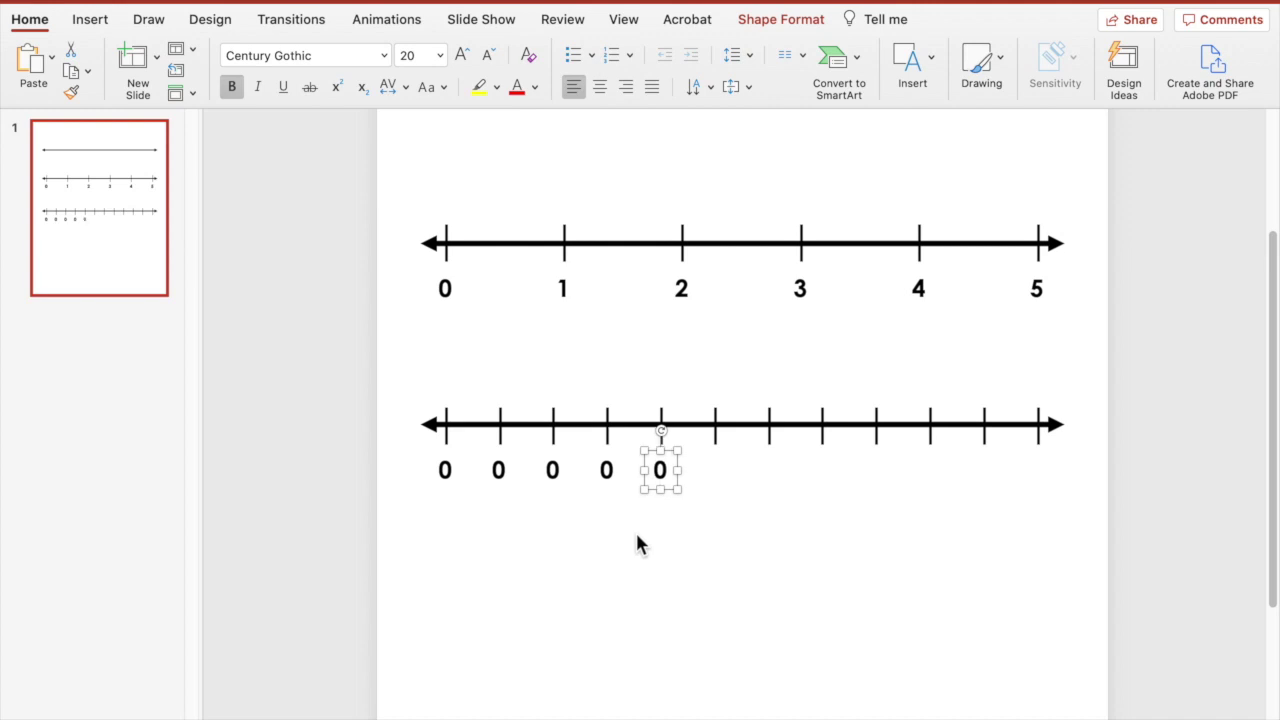
key(super+d)
key(super+d)
key(super+d)
key(super+d)
key(super+d)
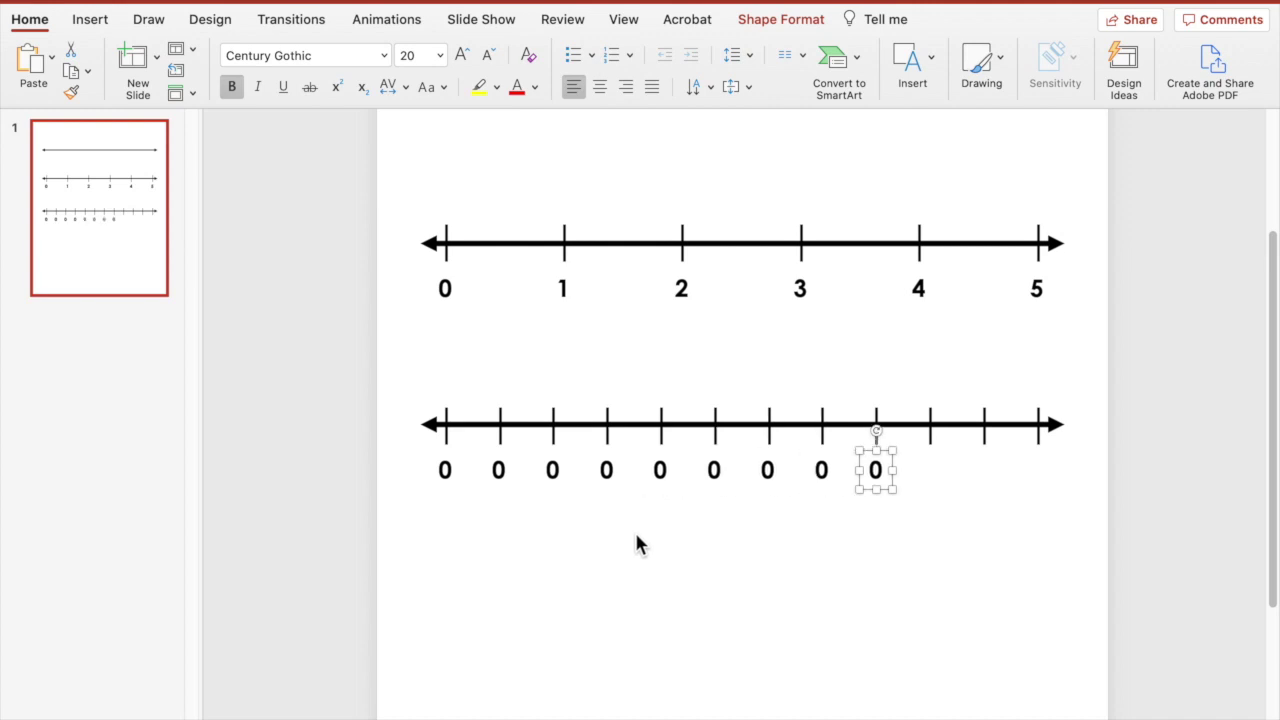
key(super+d)
key(super+d)
click(639, 527)
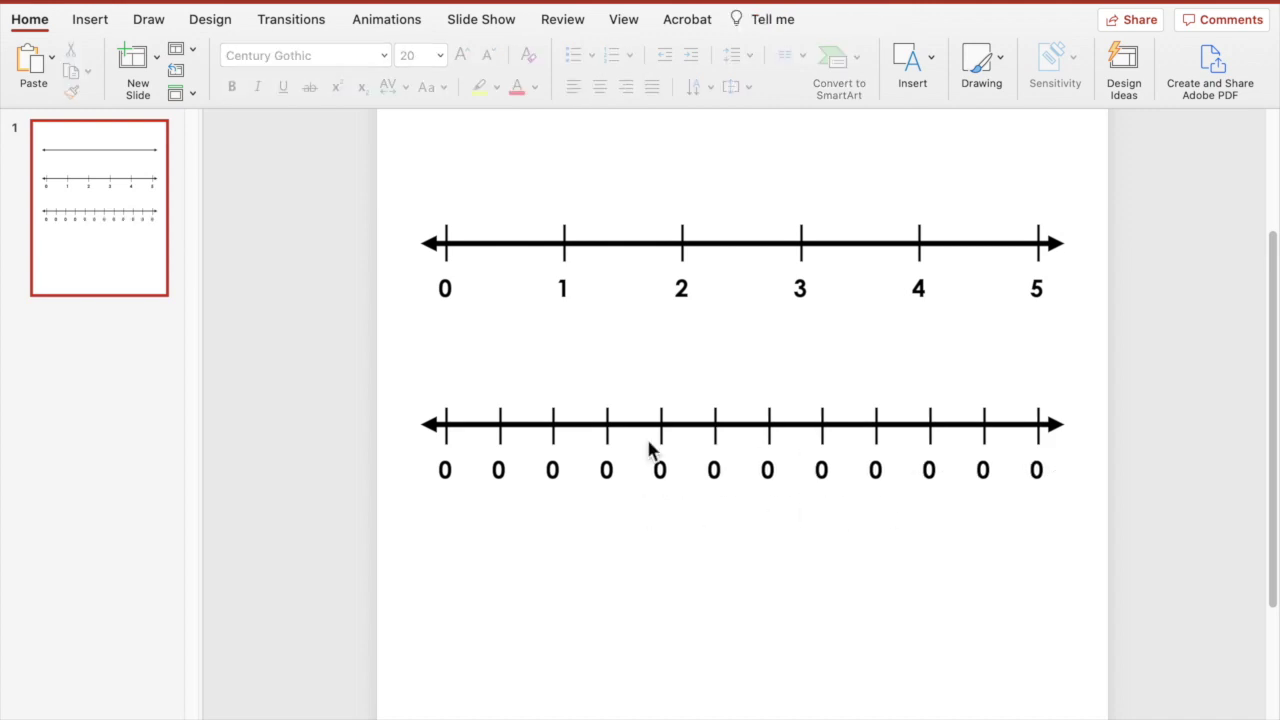
Step: Number the third line's labels 0 to 10 and reduce it to eleven evenly spaced ticks with matching labels
click(498, 470)
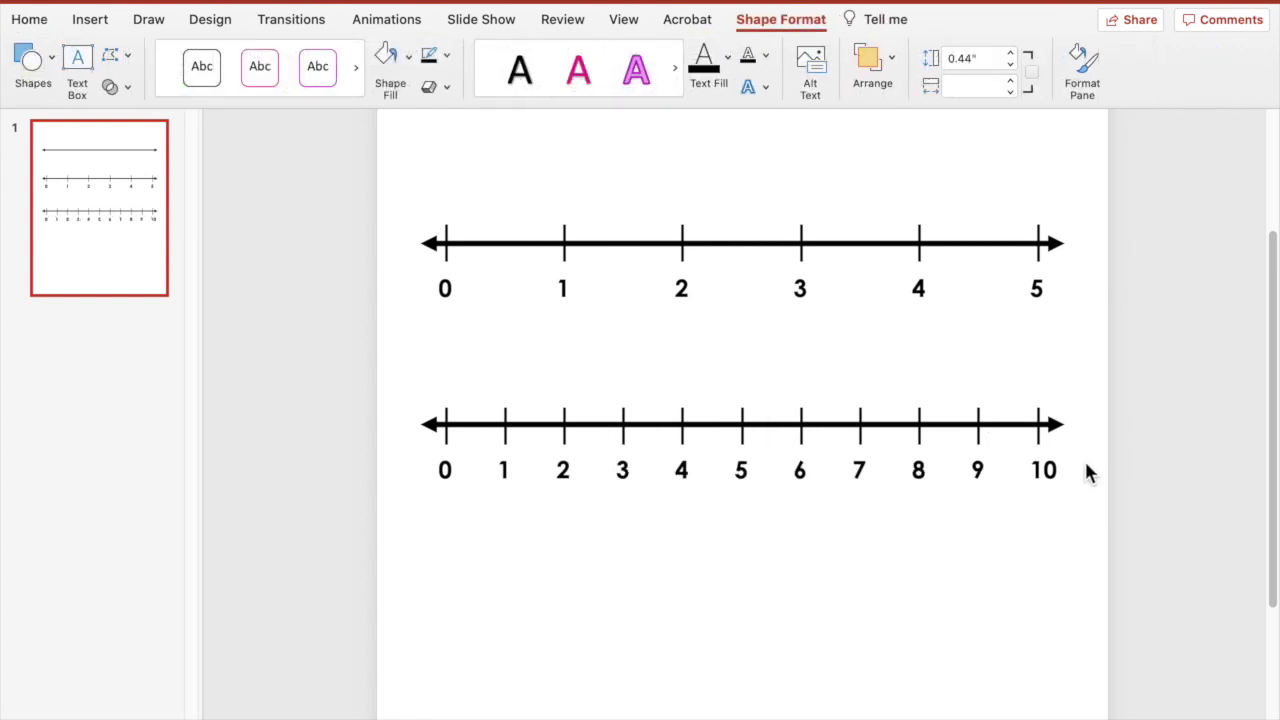
click(1086, 478)
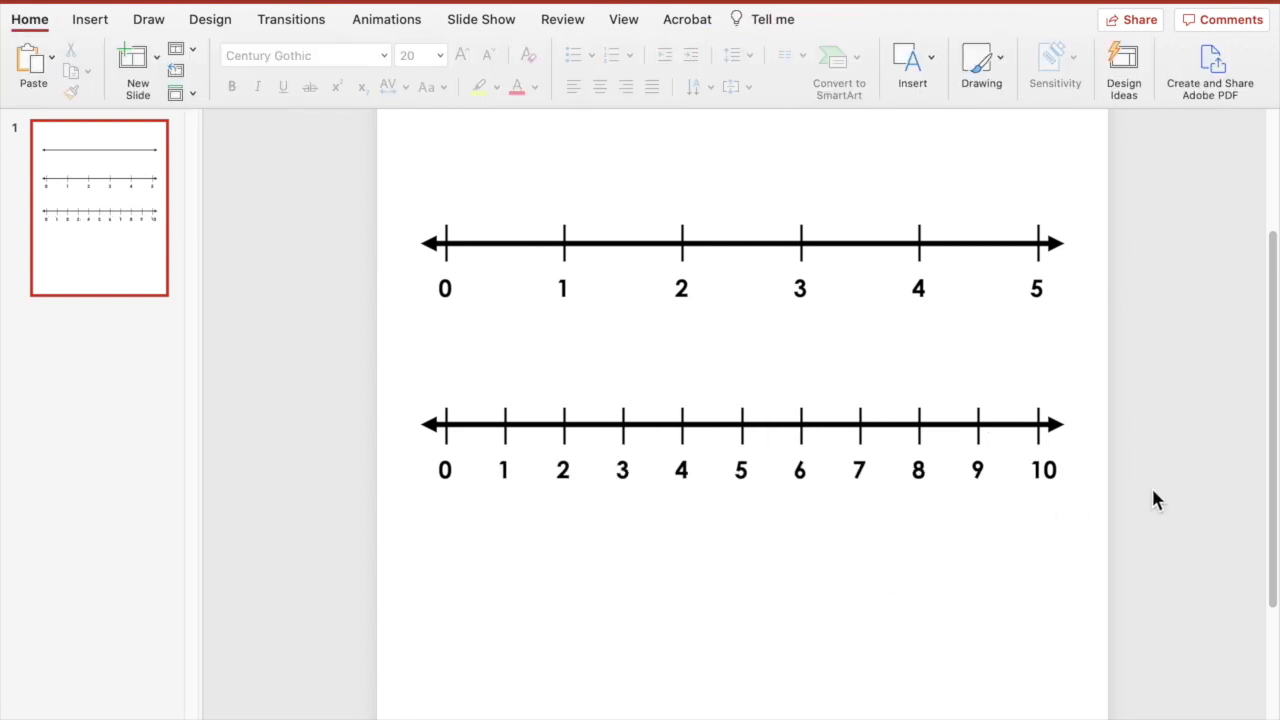
Step: Duplicate the 0 to 10 number line and place the copy below it as a fourth line
drag(1276, 458, 1266, 378)
click(1044, 715)
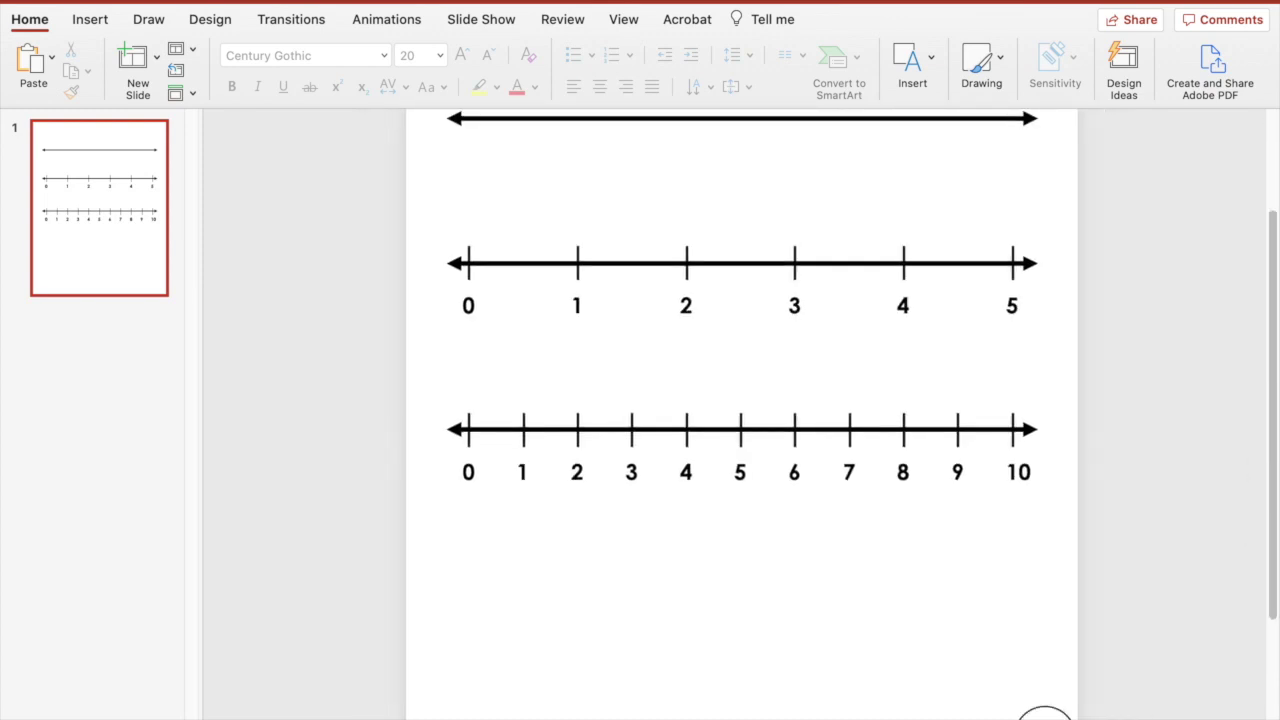
drag(1271, 443, 1262, 530)
drag(409, 270, 1086, 491)
key(super+d)
drag(729, 343, 720, 506)
key(Escape)
Step: Clear the copied labels, duplicate ticks on the fourth line to reach 21, and distribute the ticks evenly
drag(1037, 583, 960, 548)
key(Delete)
key(super+d)
mouse_move(614, 534)
mouse_down()
mouse_move(612, 516)
mouse_move(624, 522)
mouse_up()
drag(480, 477, 1030, 578)
click(781, 19)
click(791, 70)
click(940, 117)
click(1034, 414)
click(651, 626)
Step: Duplicate the small 0 label at even spacing under every remaining tick of the fourth line
click(493, 551)
drag(503, 557, 527, 557)
key(super+d)
key(super+d)
key(super+d)
key(super+d)
key(super+d)
key(super+d)
key(super+d)
key(super+d)
key(super+d)
key(super+d)
key(super+d)
key(super+d)
key(super+d)
key(super+d)
key(super+d)
key(super+d)
key(super+d)
key(super+d)
key(super+d)
key(super+d)
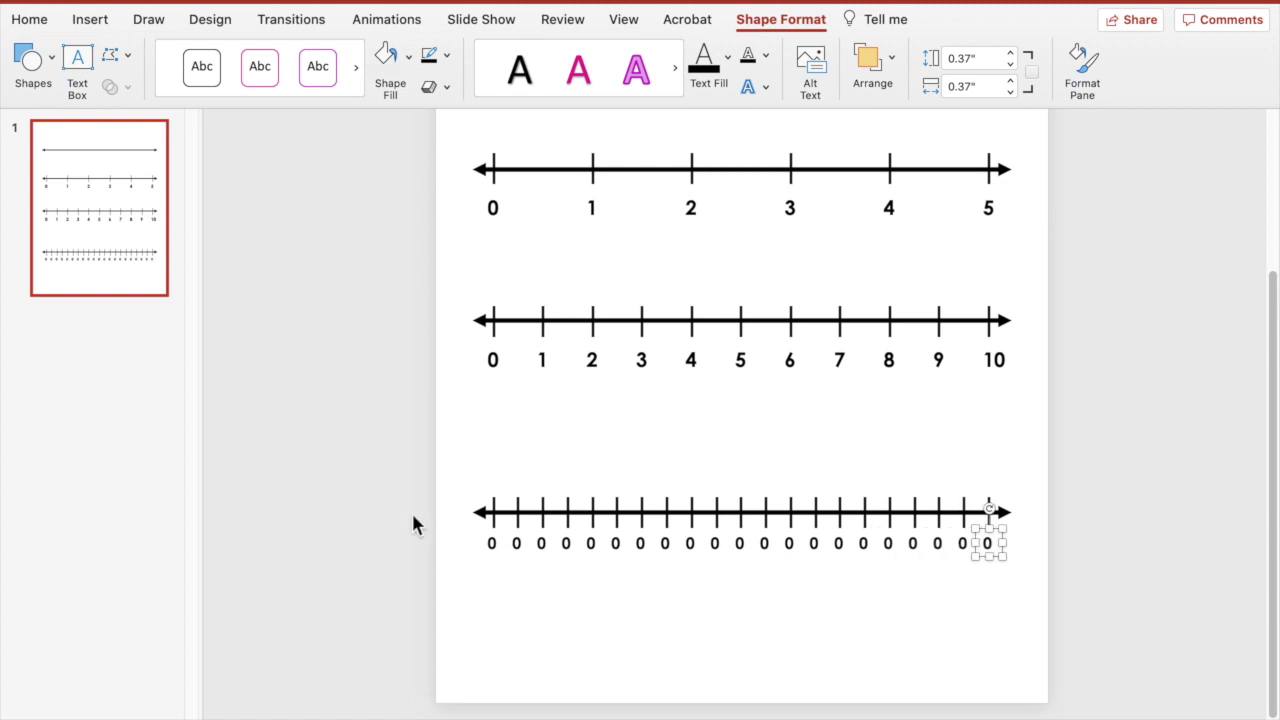
Step: Select all labels of the fourth line and distribute them horizontally
drag(440, 495, 1090, 635)
click(870, 75)
click(940, 117)
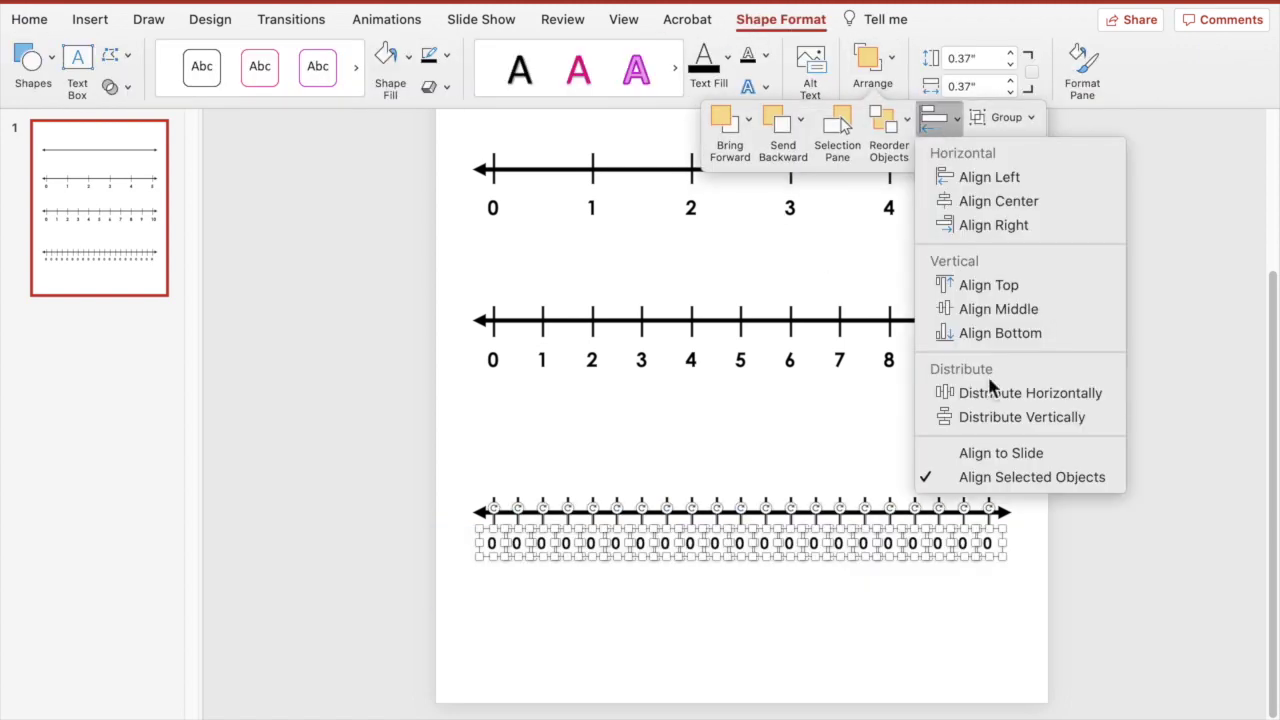
click(733, 420)
Step: Renumber the fourth line's labels after the 0 consecutively from 1 to 20
double_click(518, 545)
text(1)
double_click(541, 543)
text(23)
double_click(590, 543)
text(4)
double_click(615, 543)
text(5)
double_click(640, 543)
text(6)
double_click(665, 543)
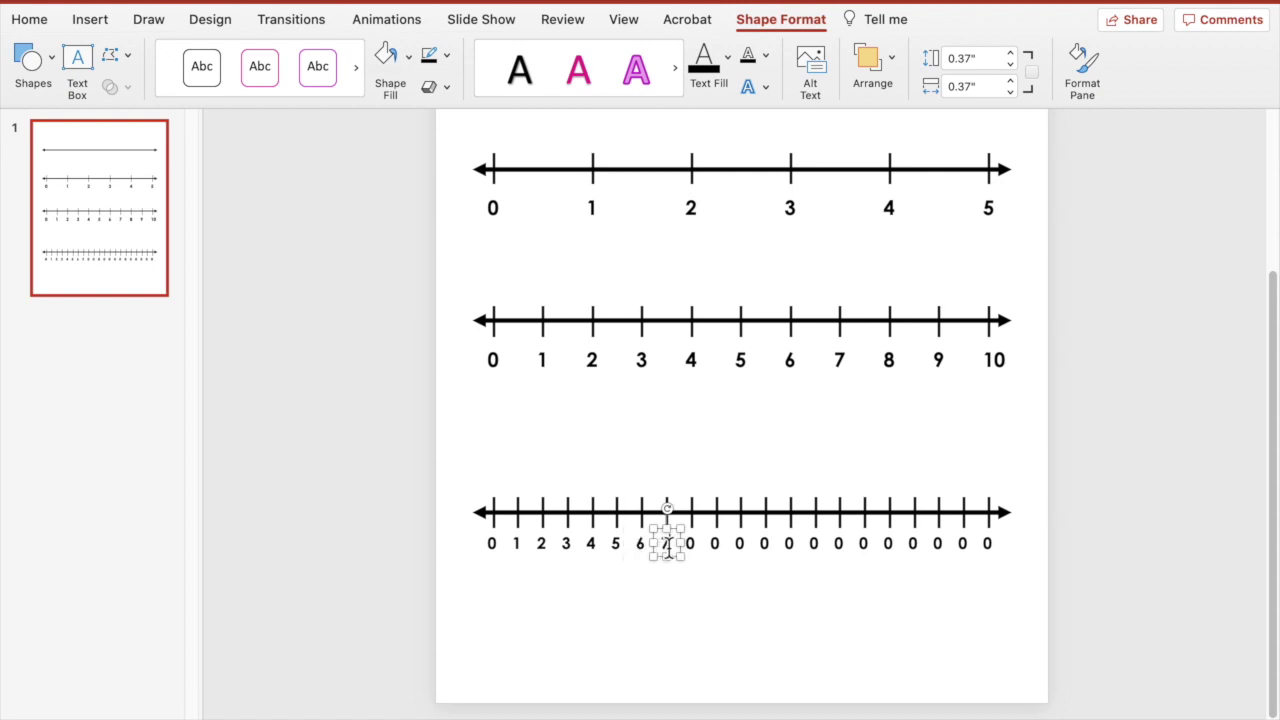
text(7)
double_click(690, 543)
text(8)
double_click(714, 543)
text(9)
double_click(740, 543)
text(10)
double_click(765, 543)
text(11)
double_click(790, 543)
text(12)
double_click(814, 543)
text(13)
double_click(839, 543)
text(14)
double_click(864, 543)
text(15)
double_click(892, 548)
text(16)
double_click(914, 548)
text(17)
double_click(938, 548)
text(18)
double_click(963, 545)
text(19)
double_click(987, 543)
text(20)
Step: Shift the fourth line's labels 10 to 20 slightly left to centre them under their ticks
drag(737, 520, 1014, 571)
click(1018, 607)
drag(729, 522, 1043, 562)
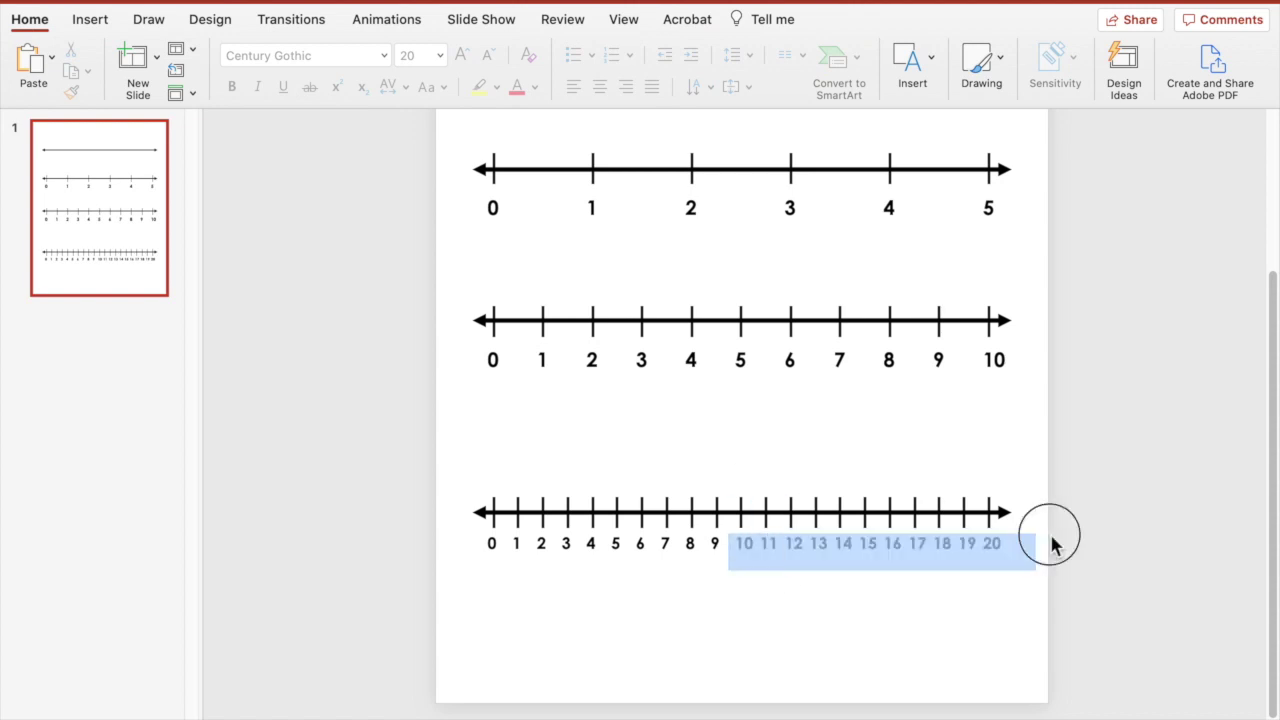
drag(726, 574, 1012, 565)
click(937, 617)
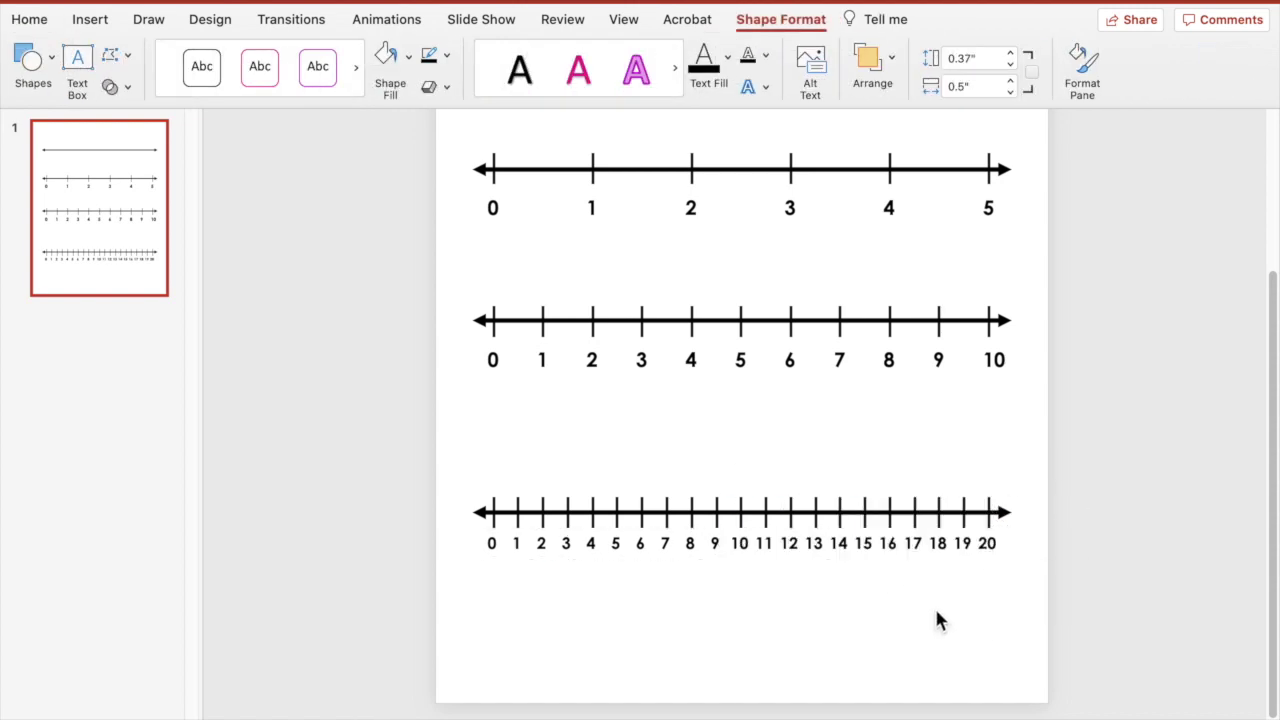
Step: Save the blank number line as a PNG picture named Open Number Line in the Number Lines folder
scroll(571, 514, up, 5)
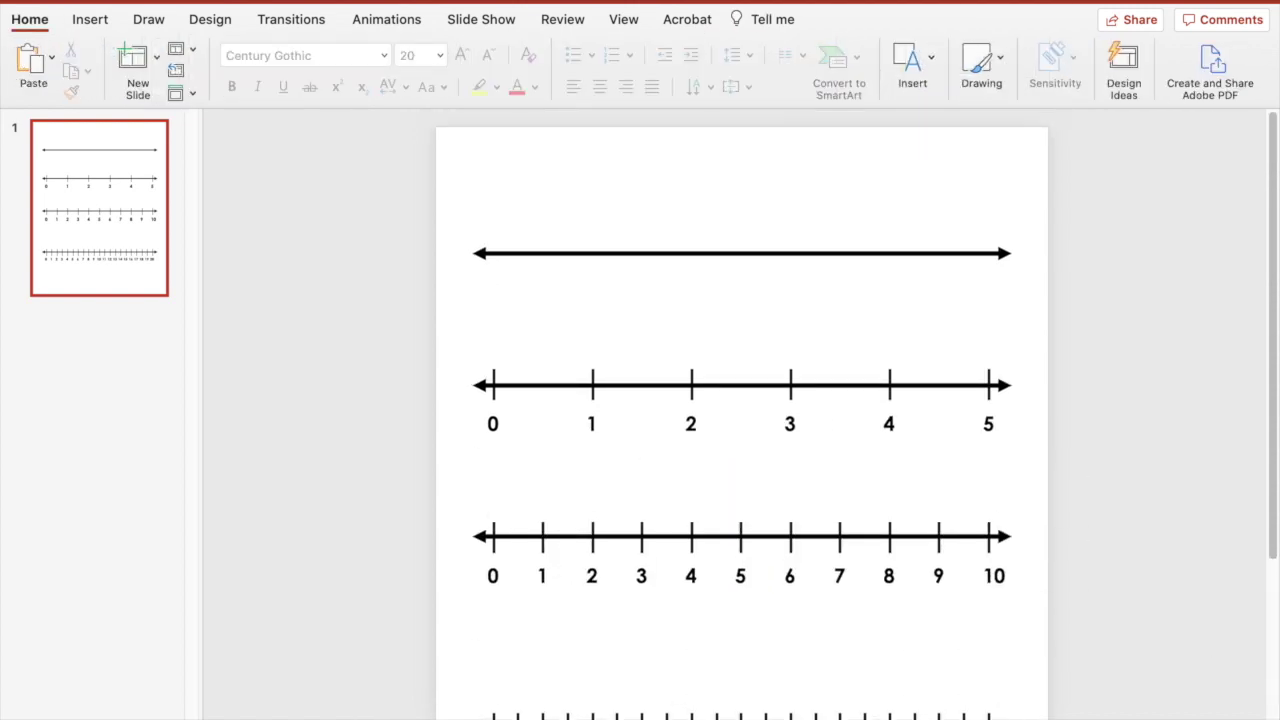
scroll(1049, 691, down, 5)
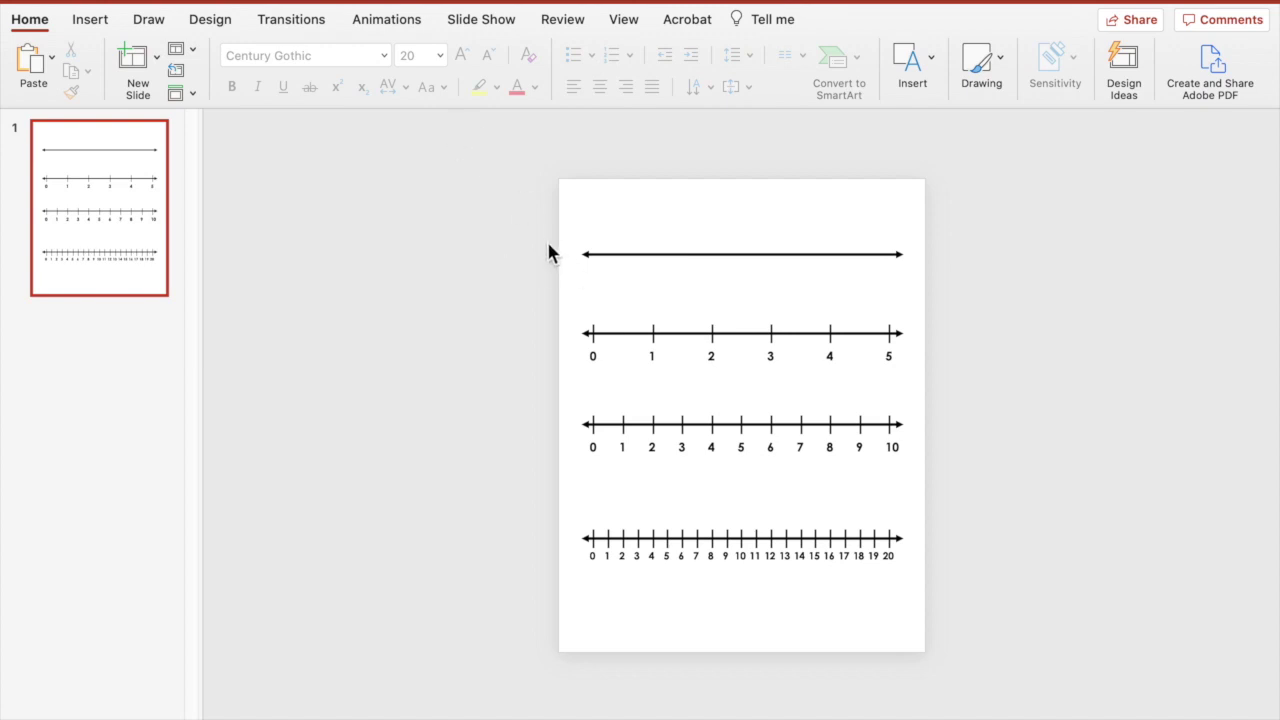
click(598, 258)
right_click(596, 254)
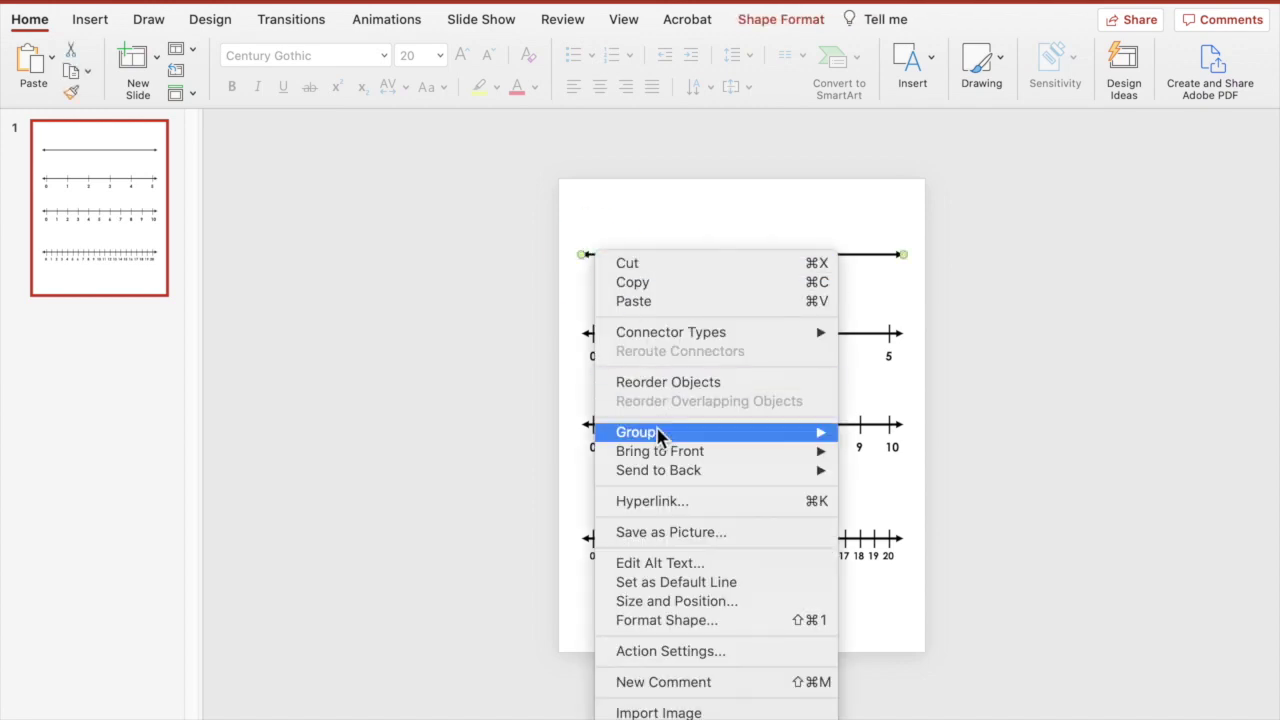
click(672, 534)
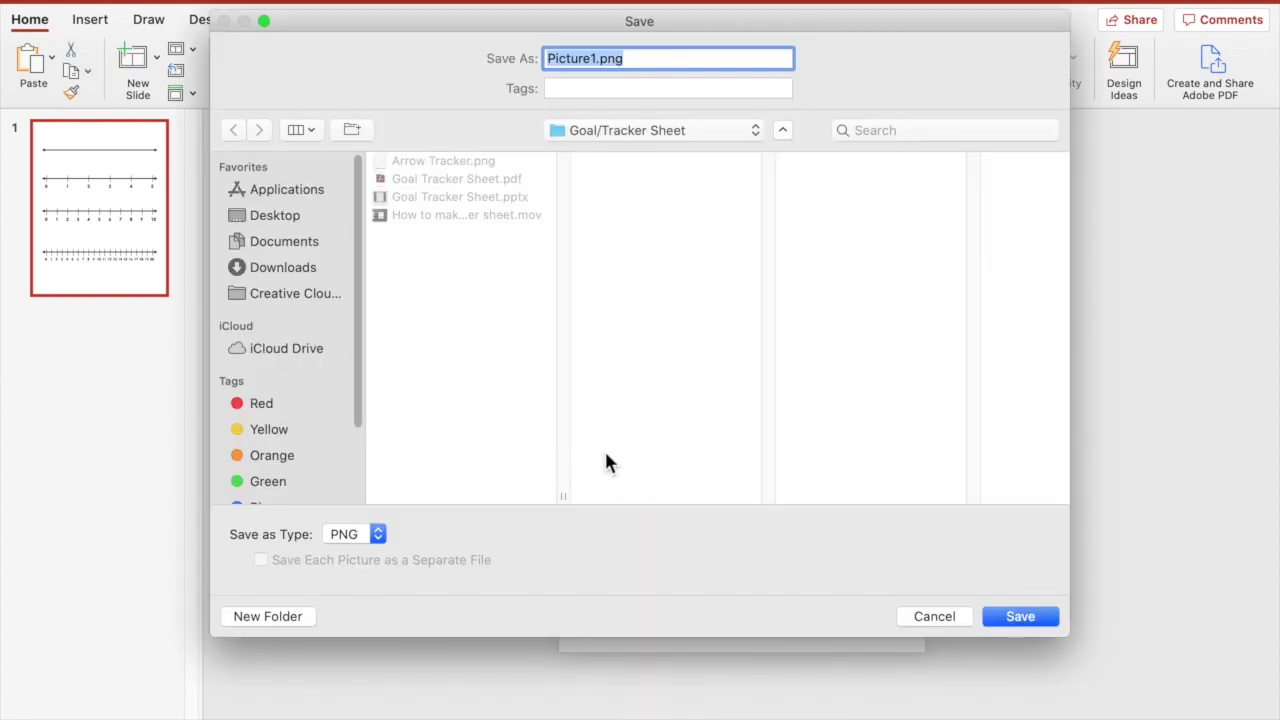
click(552, 131)
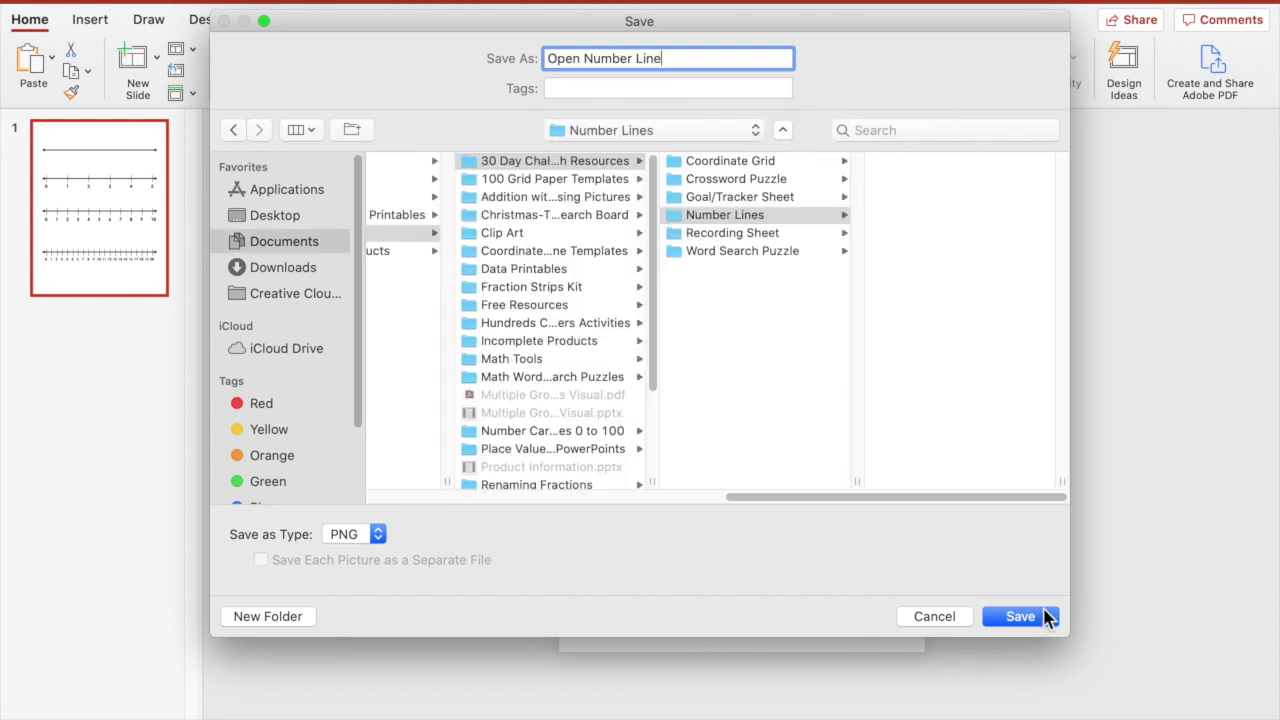
click(1045, 620)
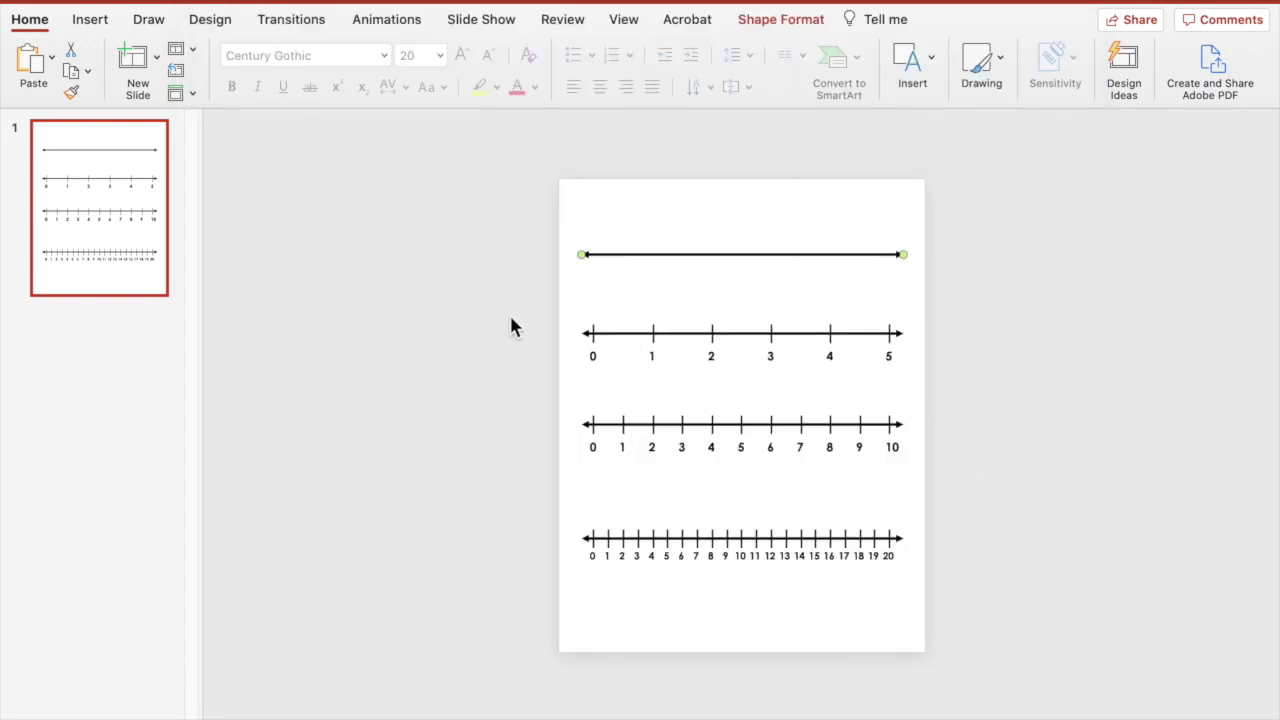
Step: Group the whole 0–5 number line and save it as a PNG picture named 0 - 5 Number Line
drag(506, 305, 1064, 393)
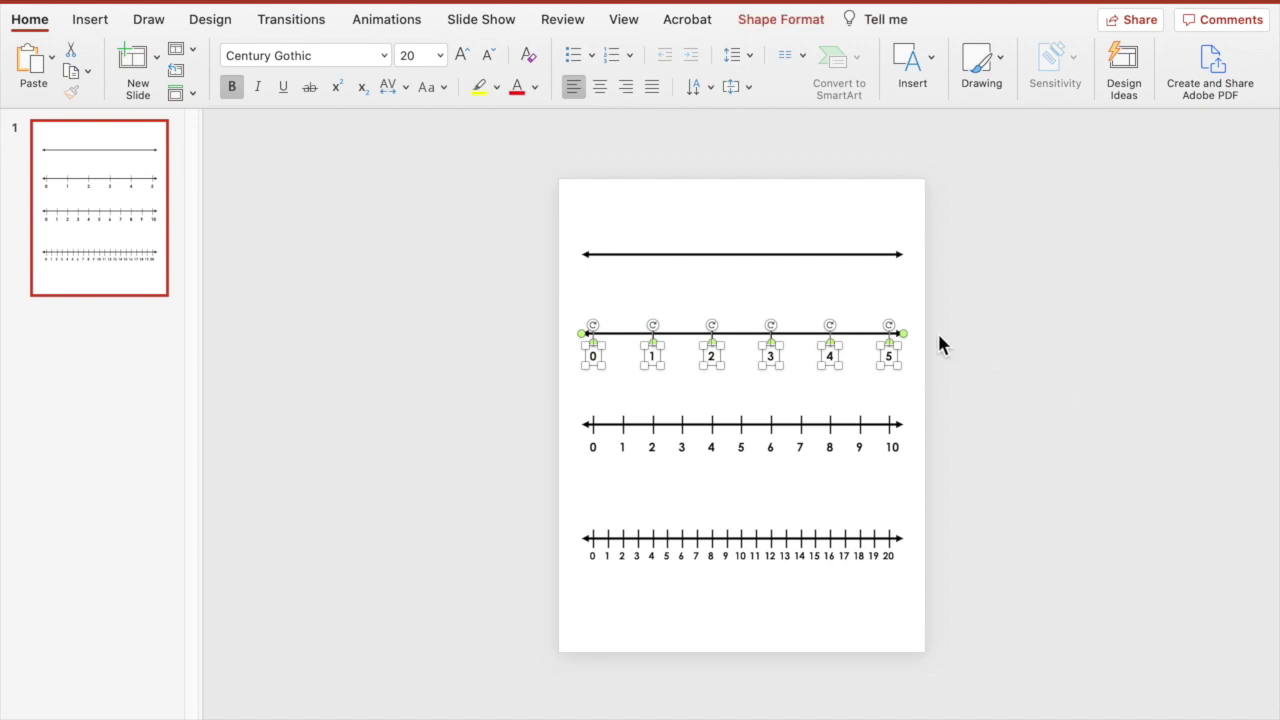
key(super+alt+g)
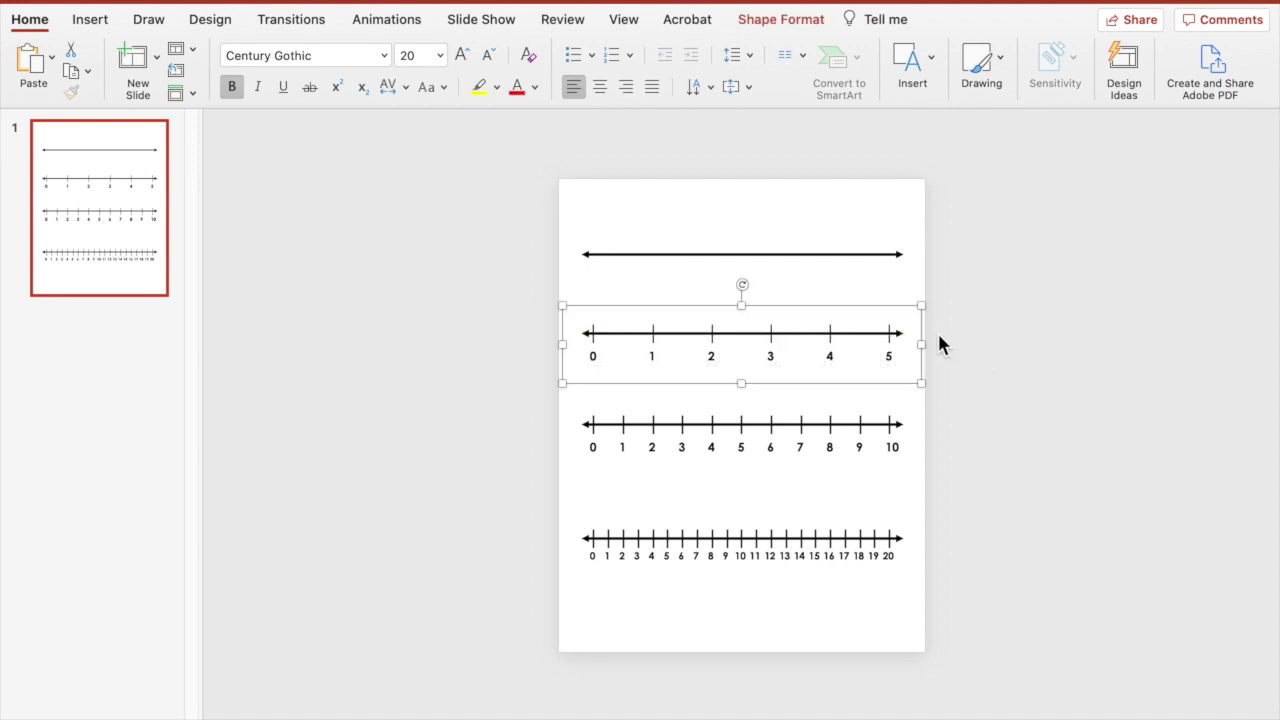
right_click(785, 340)
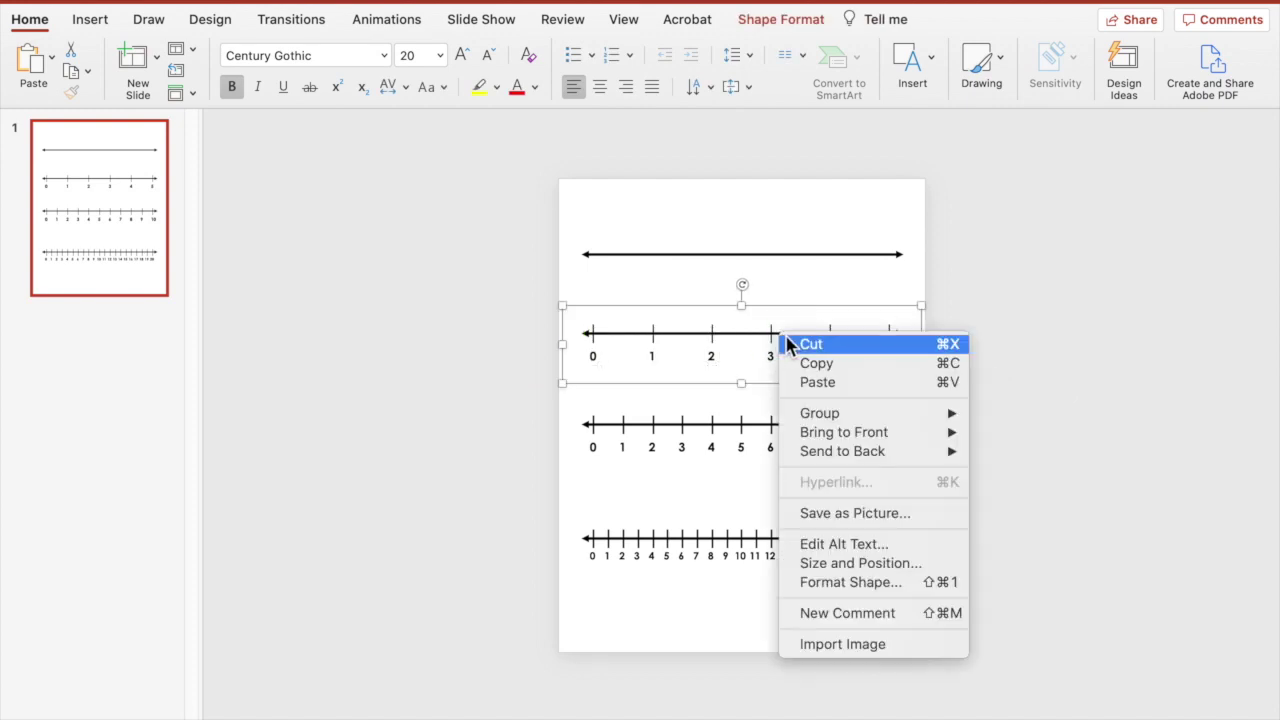
click(884, 513)
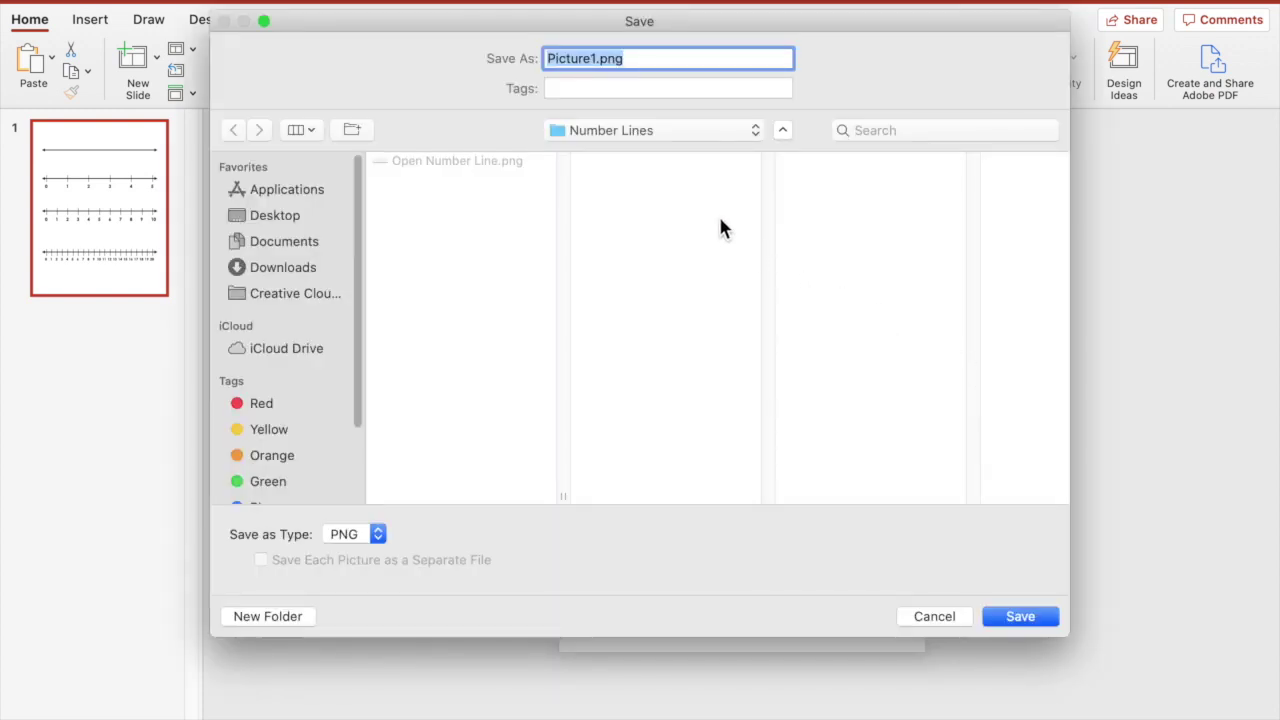
text(0 - 5 Number Line)
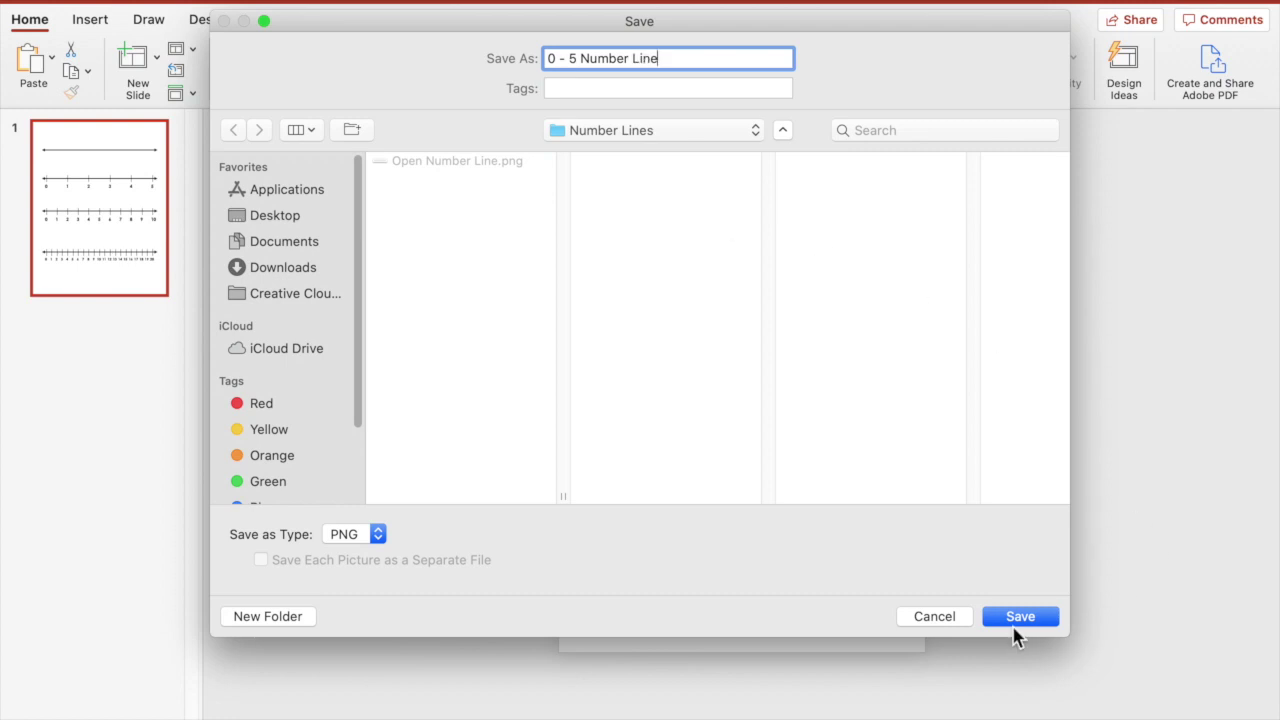
click(1016, 614)
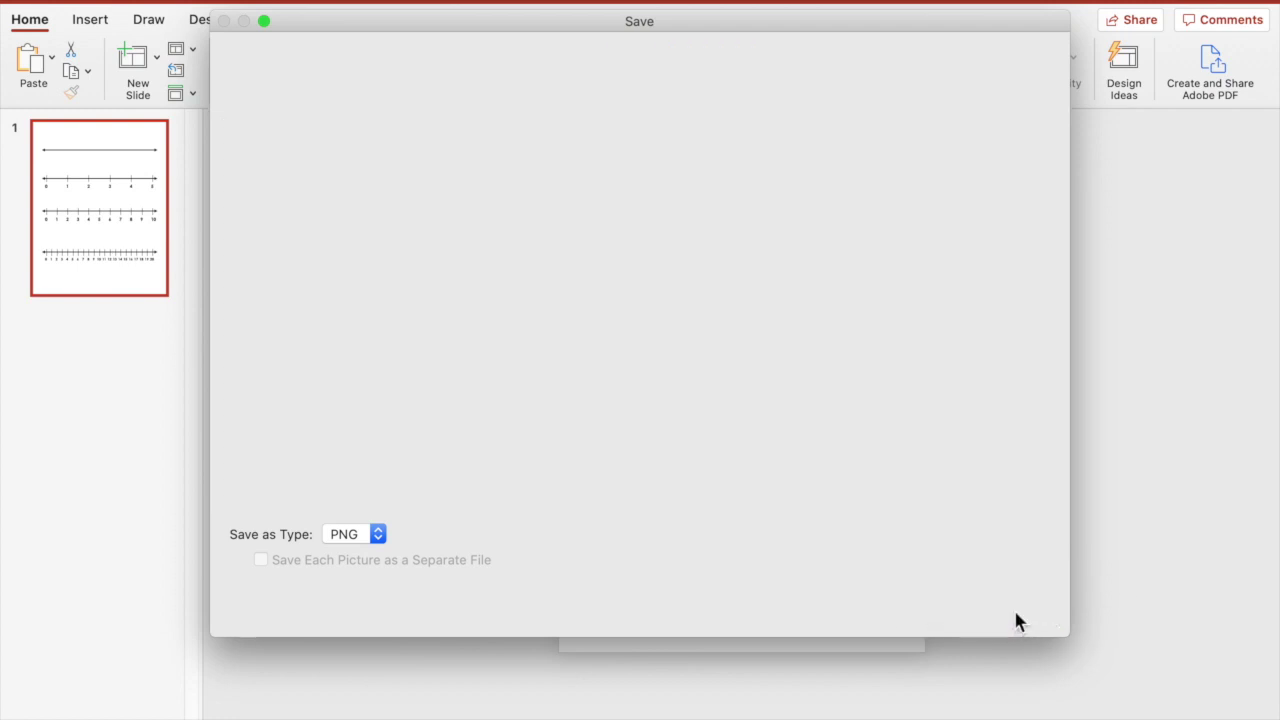
Step: Group the whole 0–10 number line and save it as a PNG picture named 0 - 10 Number Line
drag(517, 386, 994, 514)
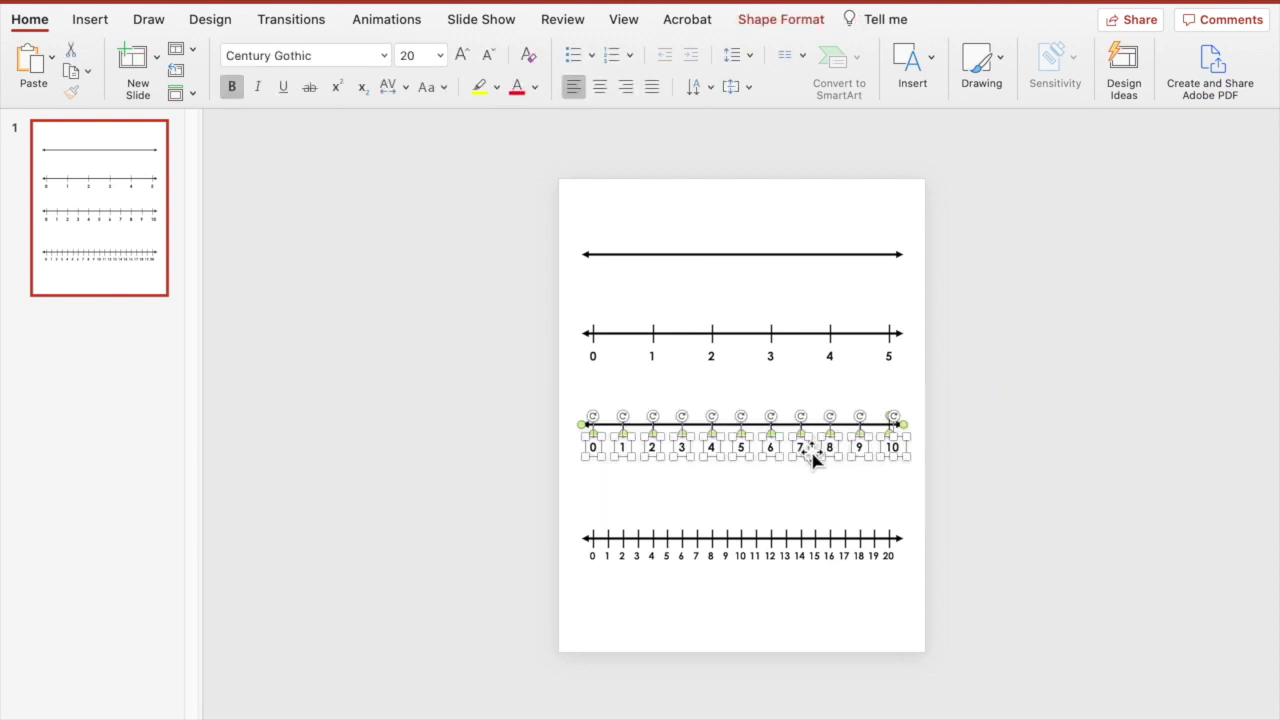
right_click(806, 450)
mouse_move(831, 498)
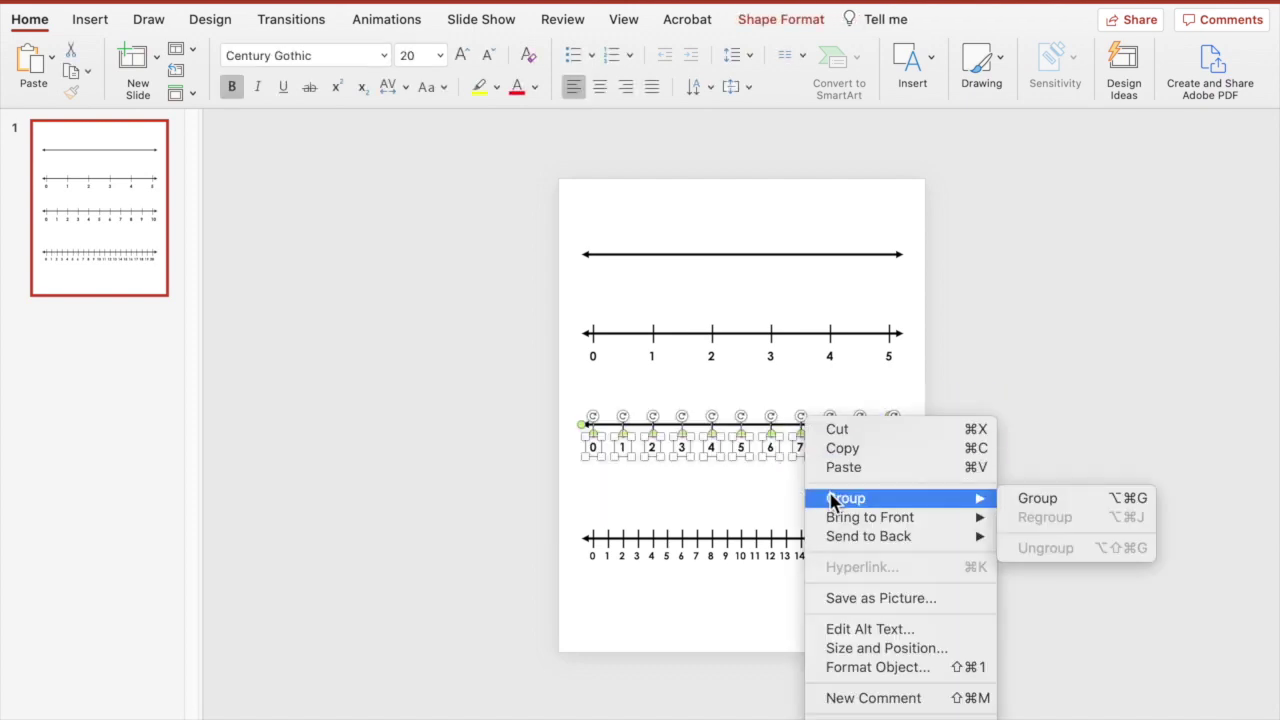
click(1045, 500)
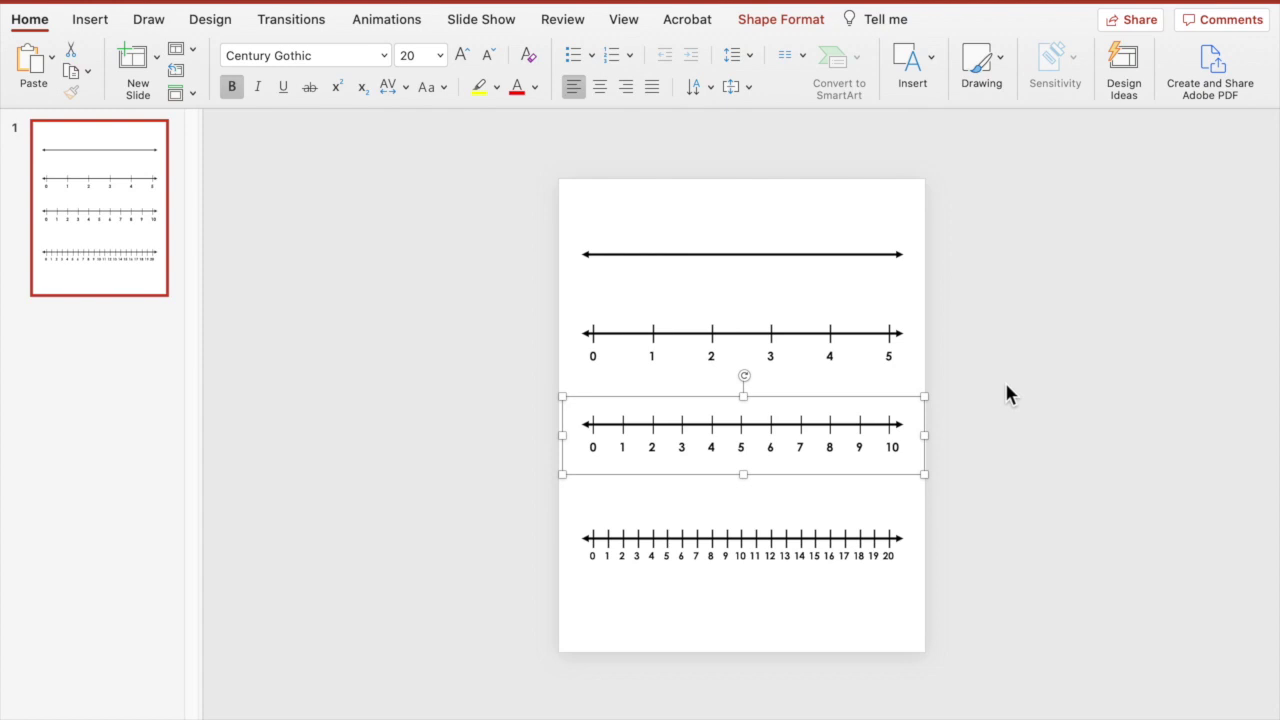
right_click(870, 436)
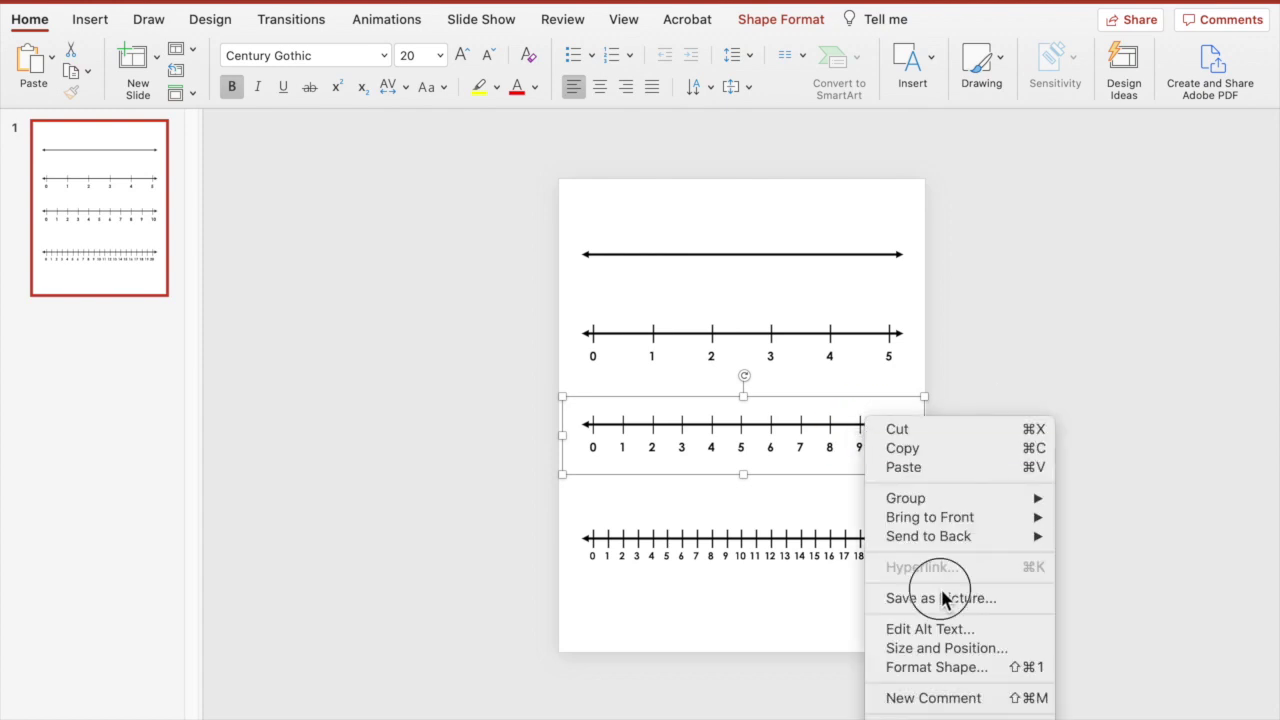
click(945, 599)
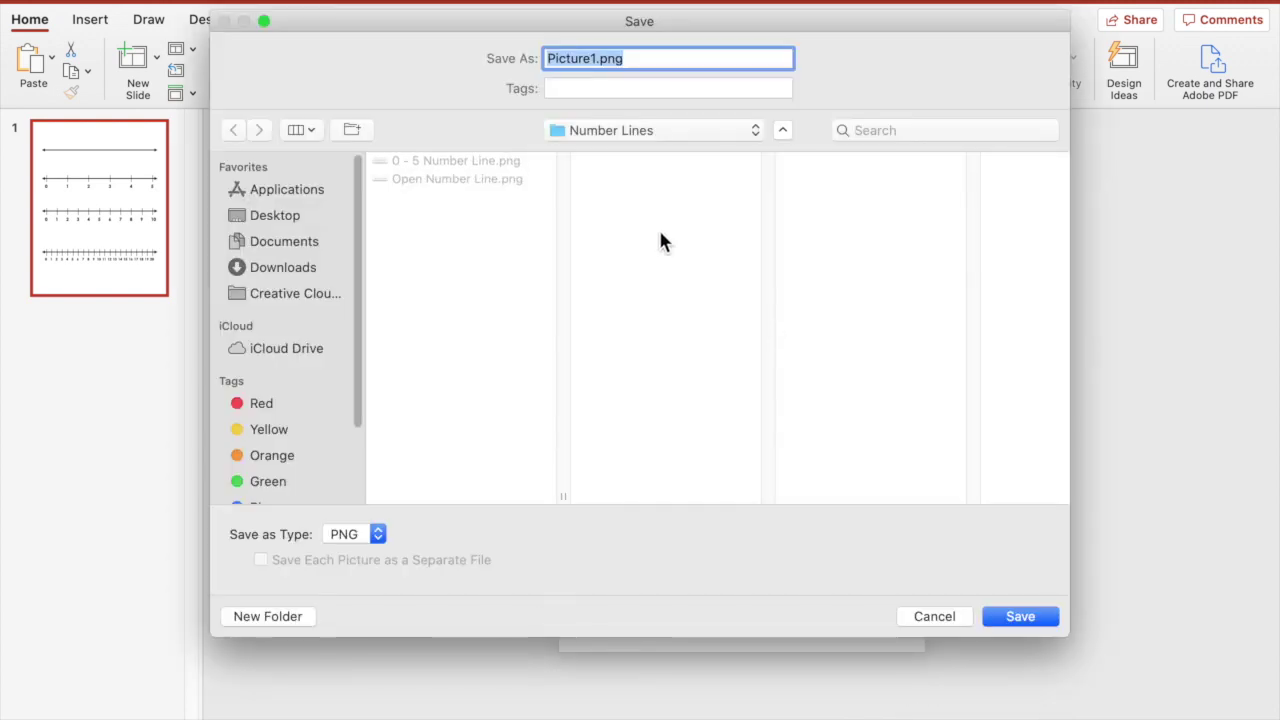
text(0)
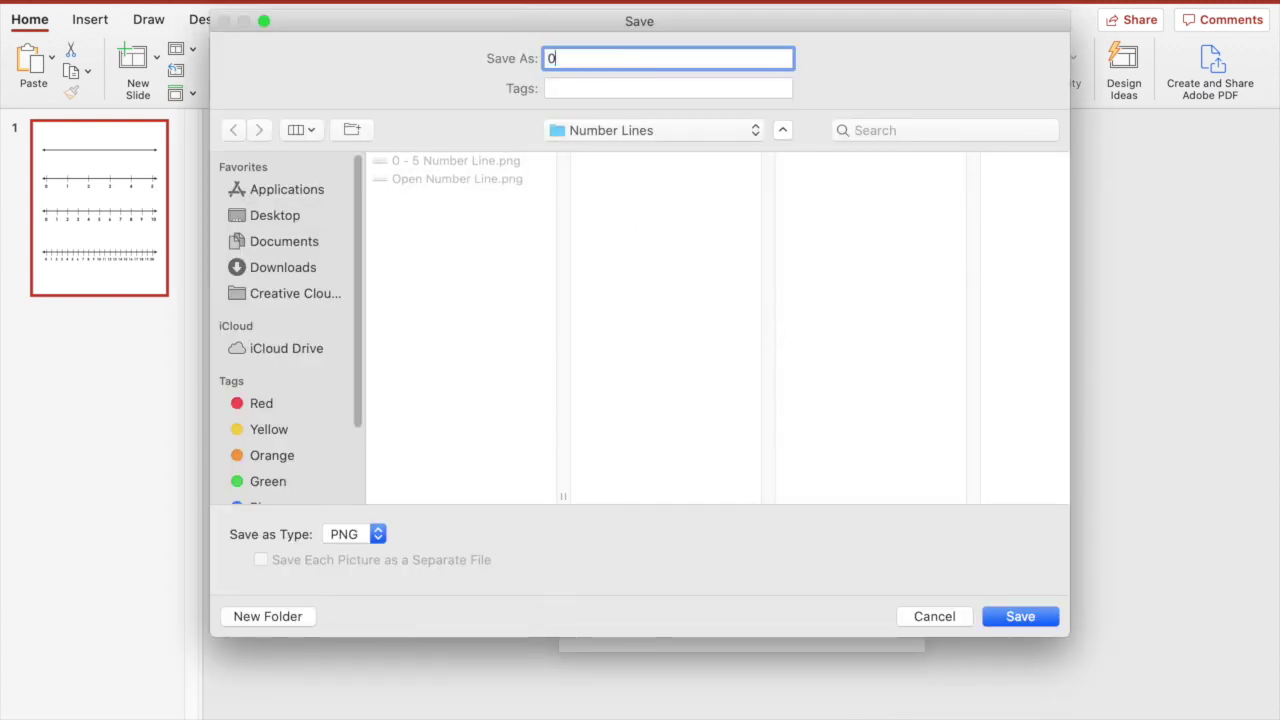
text( - 10 Number Line)
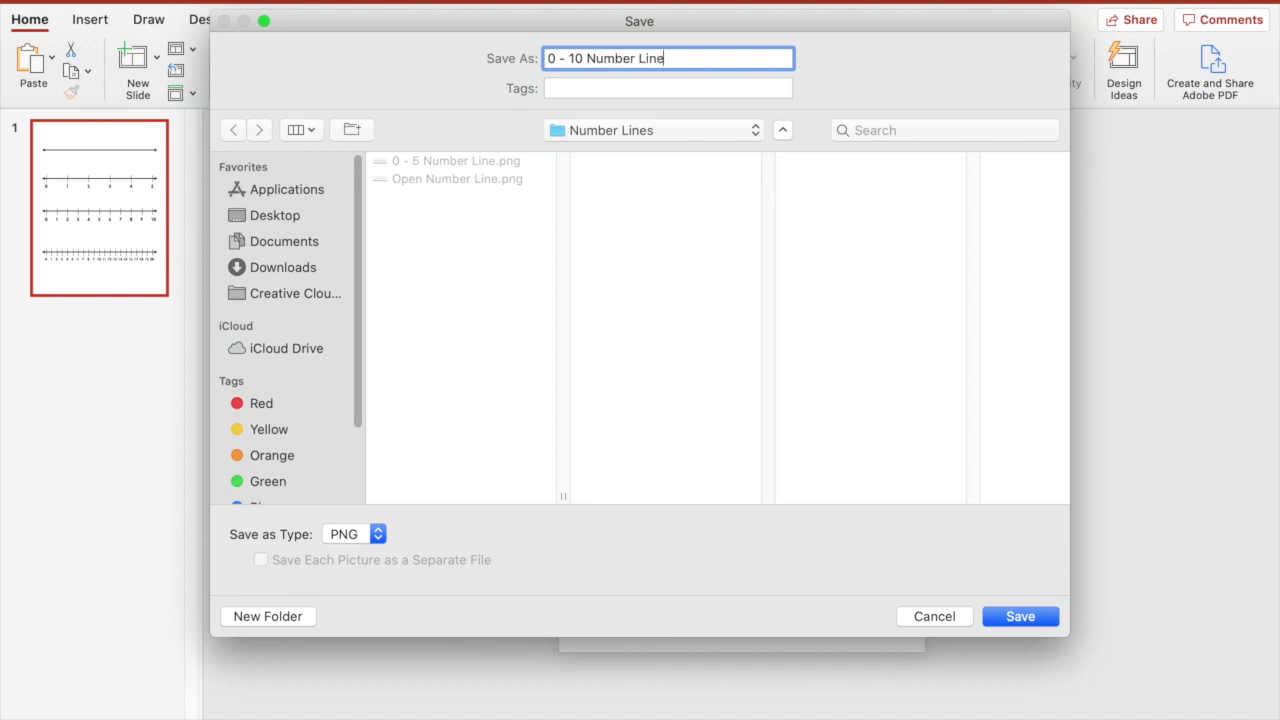
click(1020, 615)
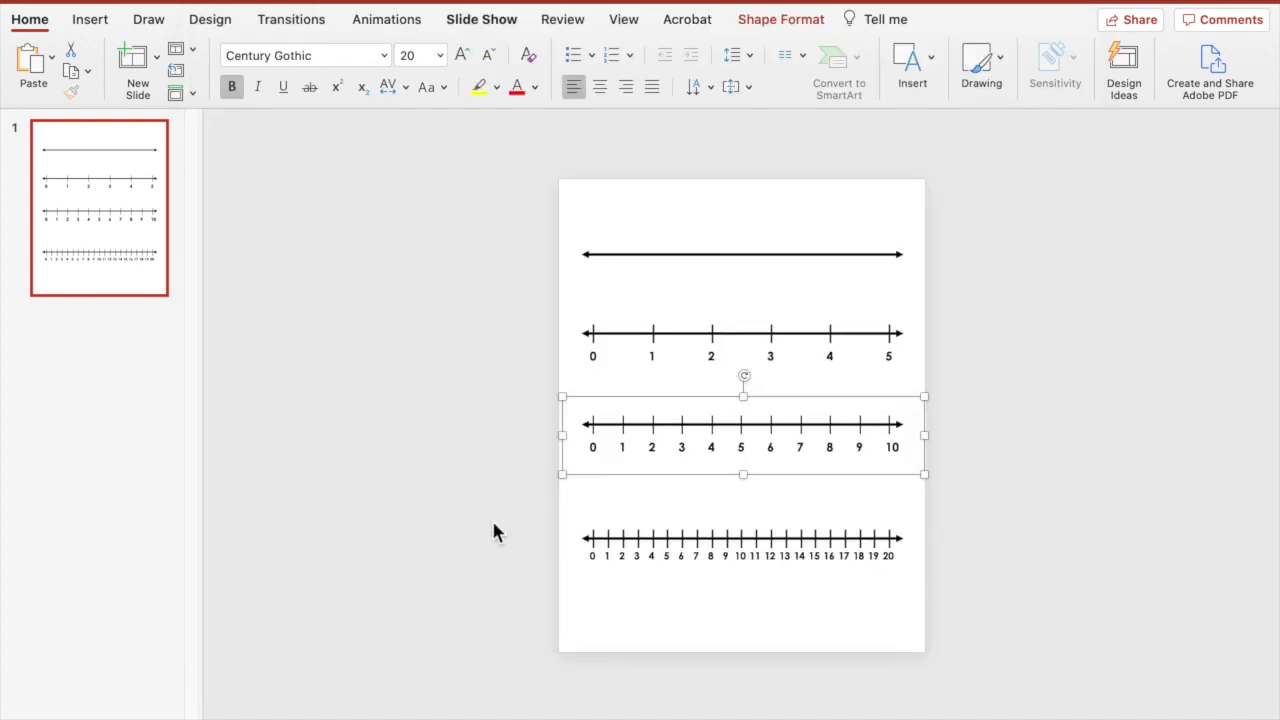
Step: Group the whole 0–20 number line and save it as a PNG picture named 0 - 20 Number Line
click(493, 524)
drag(509, 490, 1008, 634)
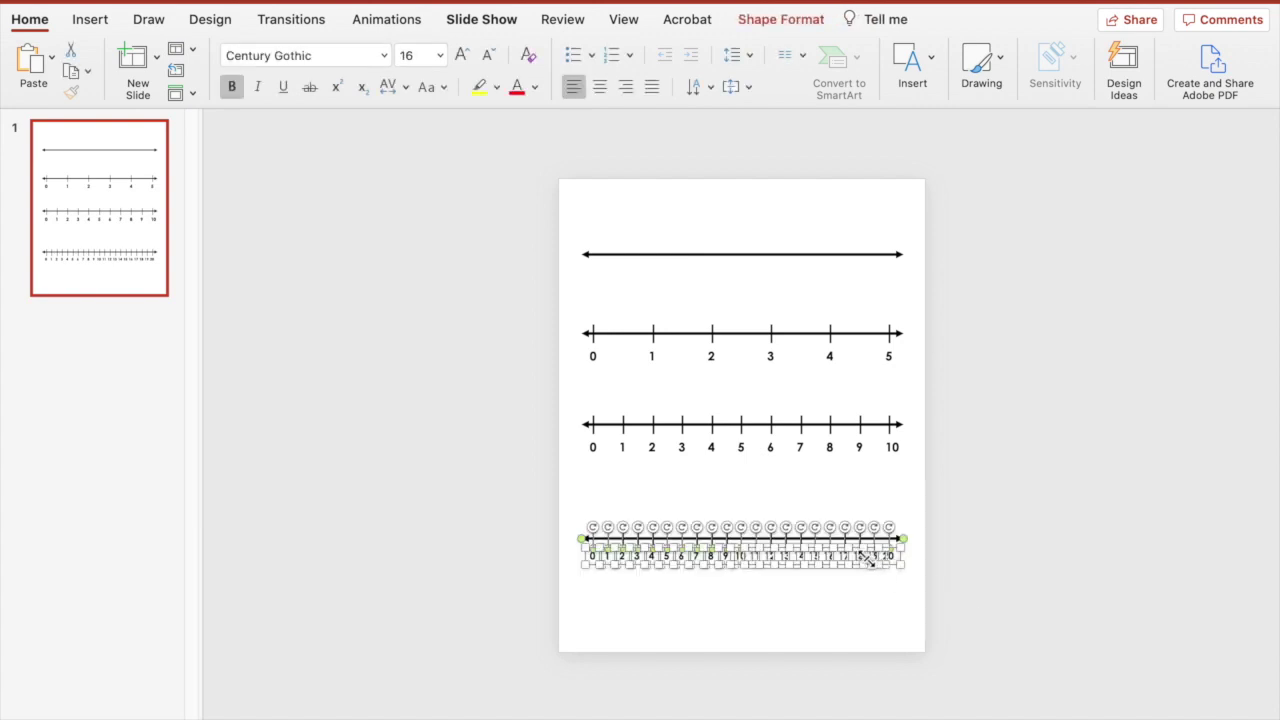
key(super+alt+g)
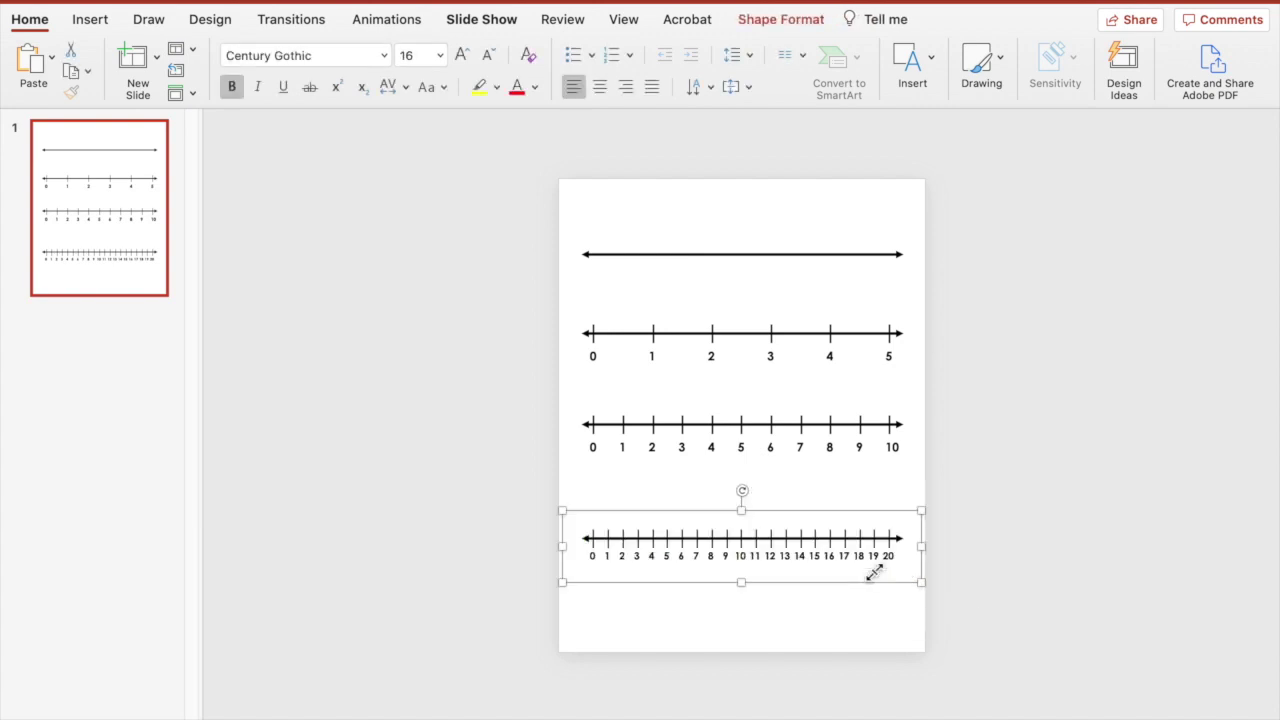
right_click(866, 540)
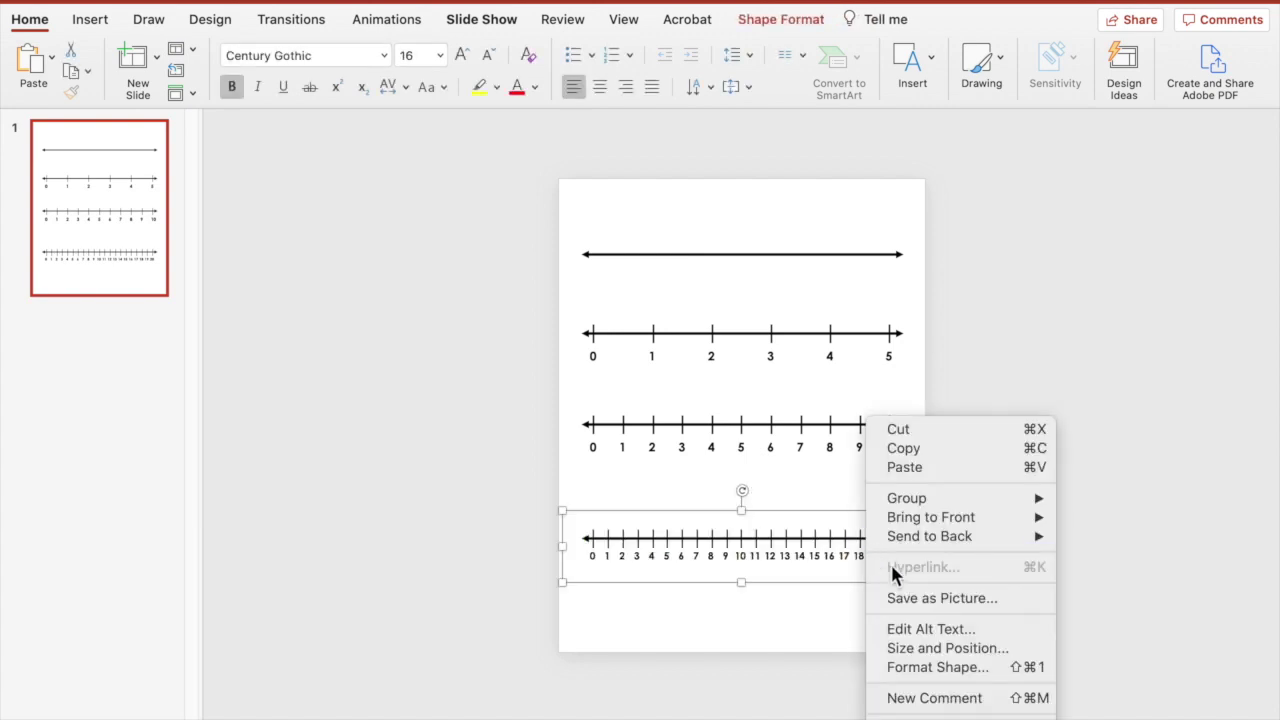
click(914, 600)
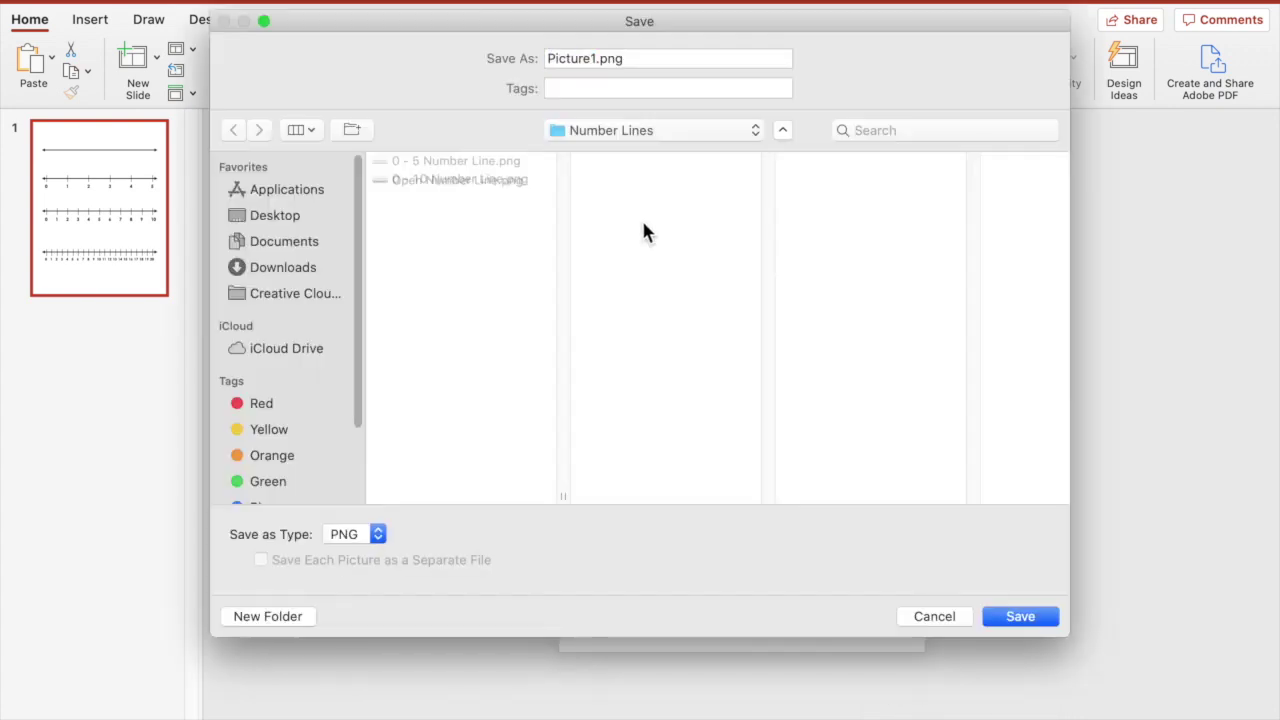
triple_click(588, 60)
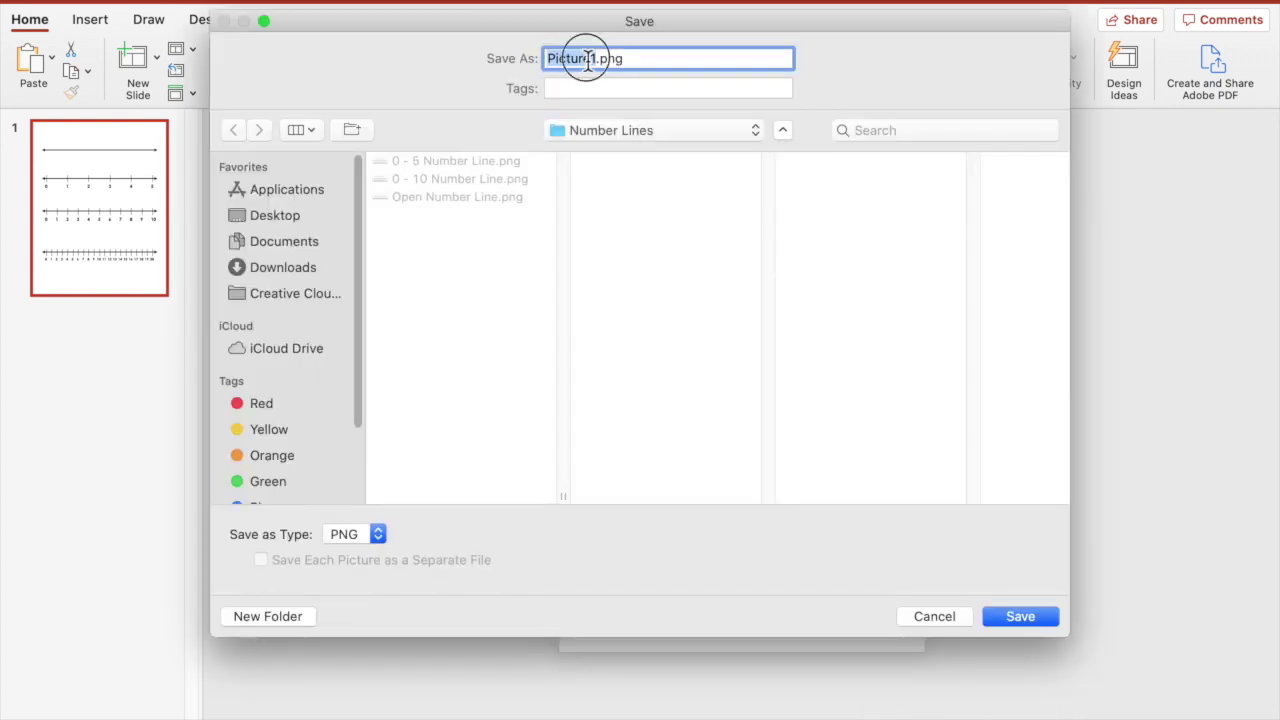
text(0 - 20 Number Line)
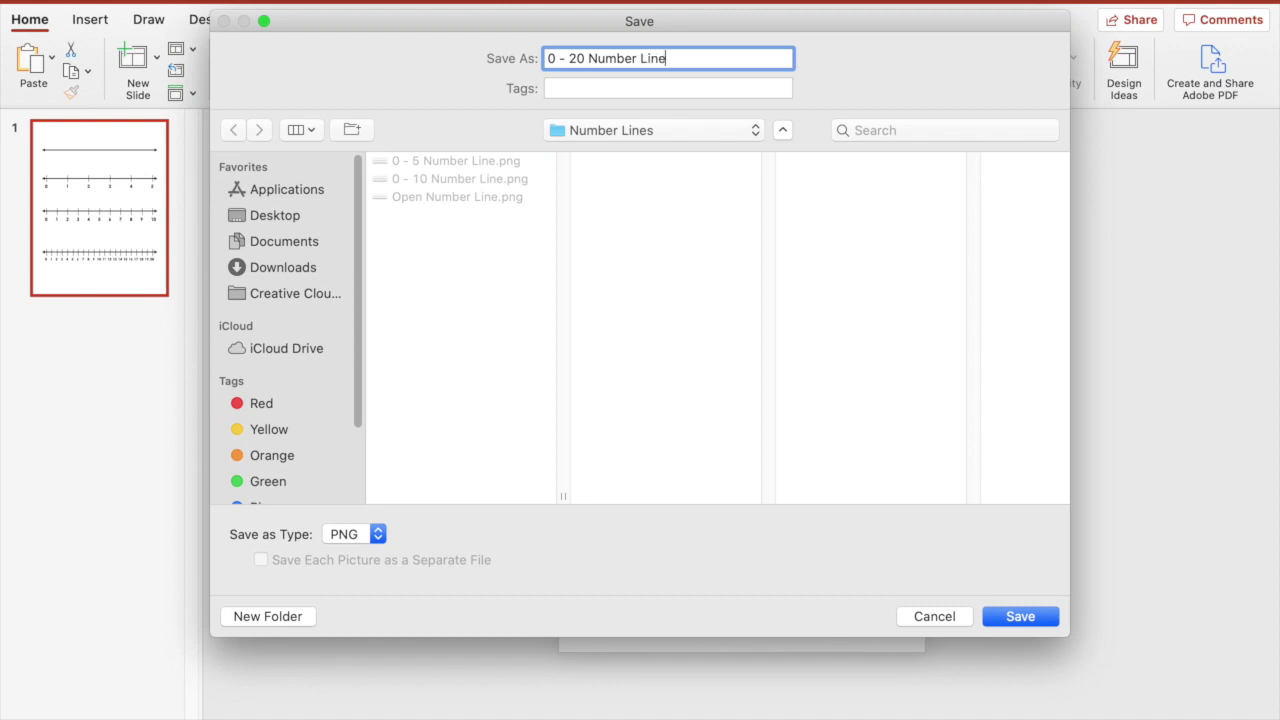
click(1026, 620)
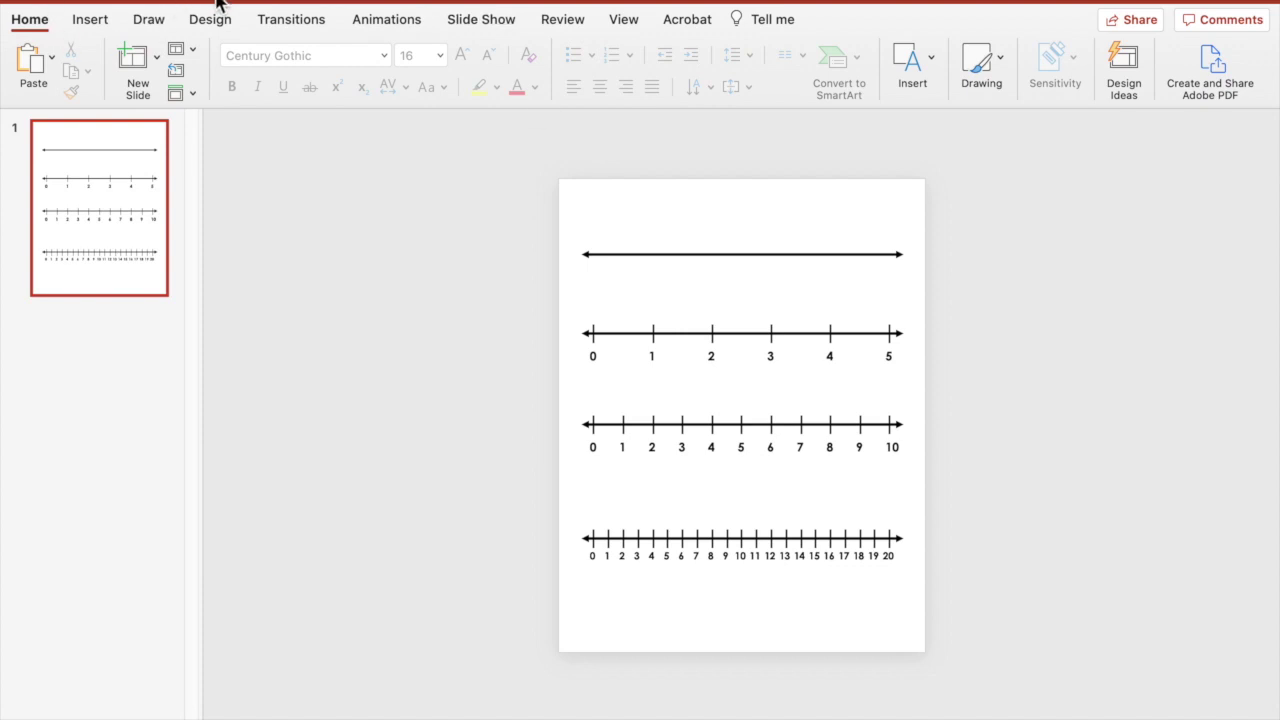
Step: Add a text box above the blank line reading "Count on/Count back using a Number Line" in Century Gothic, size 28
drag(602, 181, 826, 240)
click(381, 58)
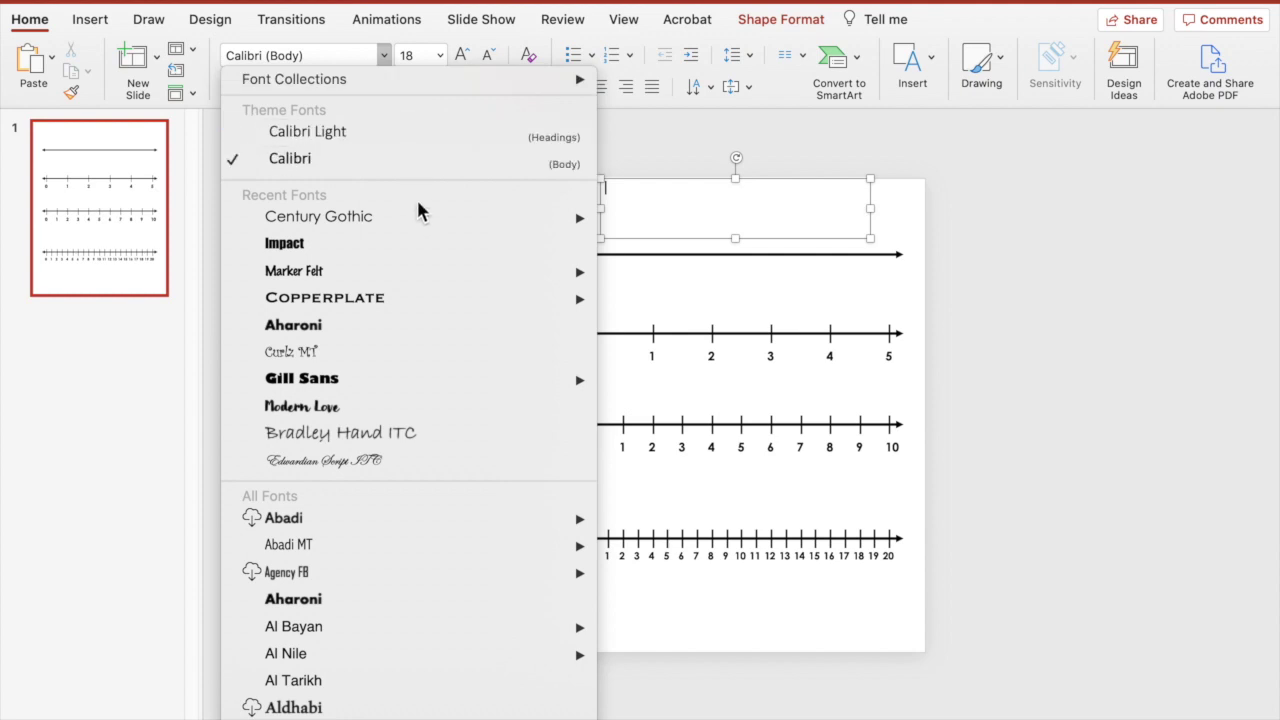
click(645, 225)
click(461, 54)
click(461, 54)
click(461, 54)
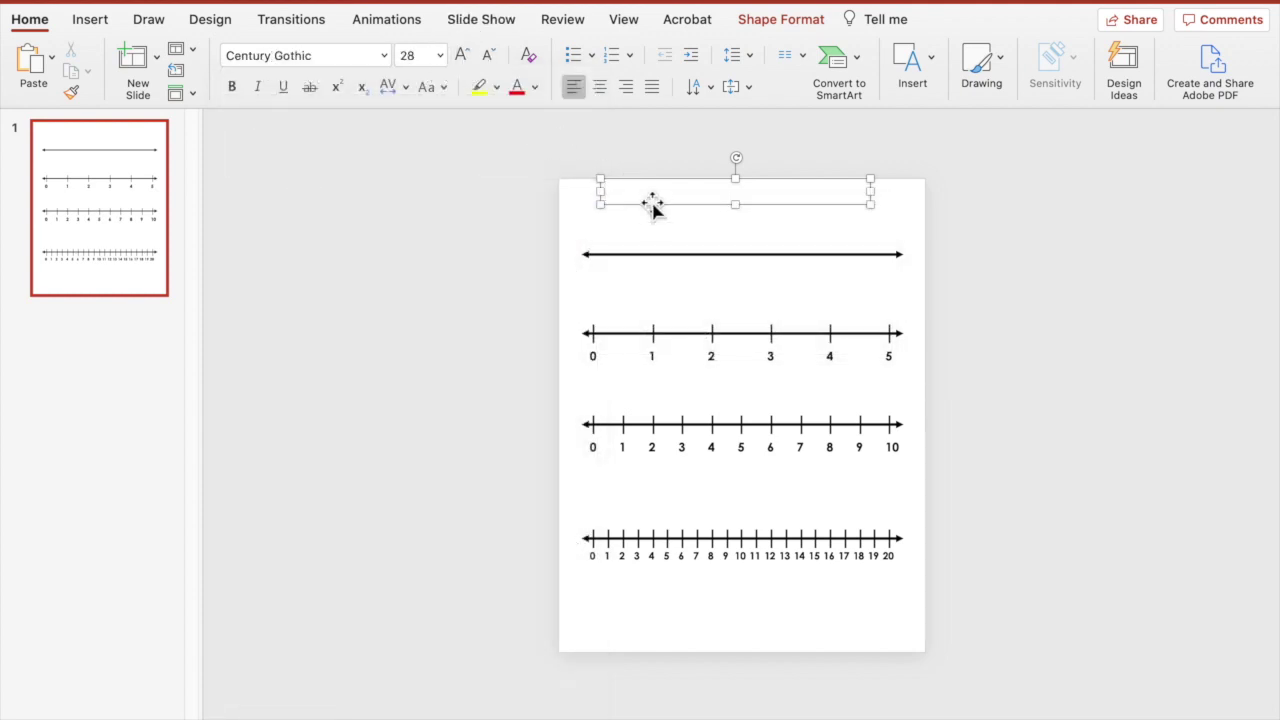
text(ount on/Cou)
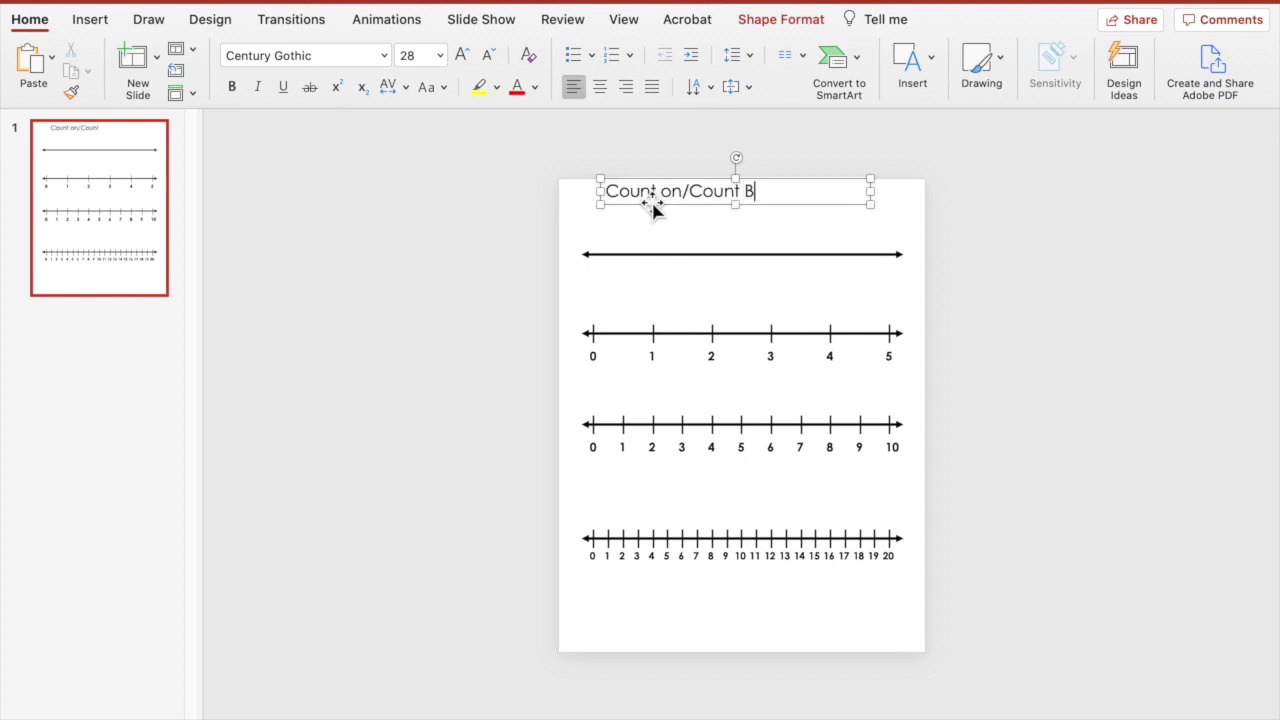
text(nt back using a Number Line)
Step: Widen the title text box to span the page so the title fits one line, and move it slightly down
click(884, 208)
drag(884, 208, 940, 206)
drag(599, 203, 559, 206)
drag(718, 208, 716, 226)
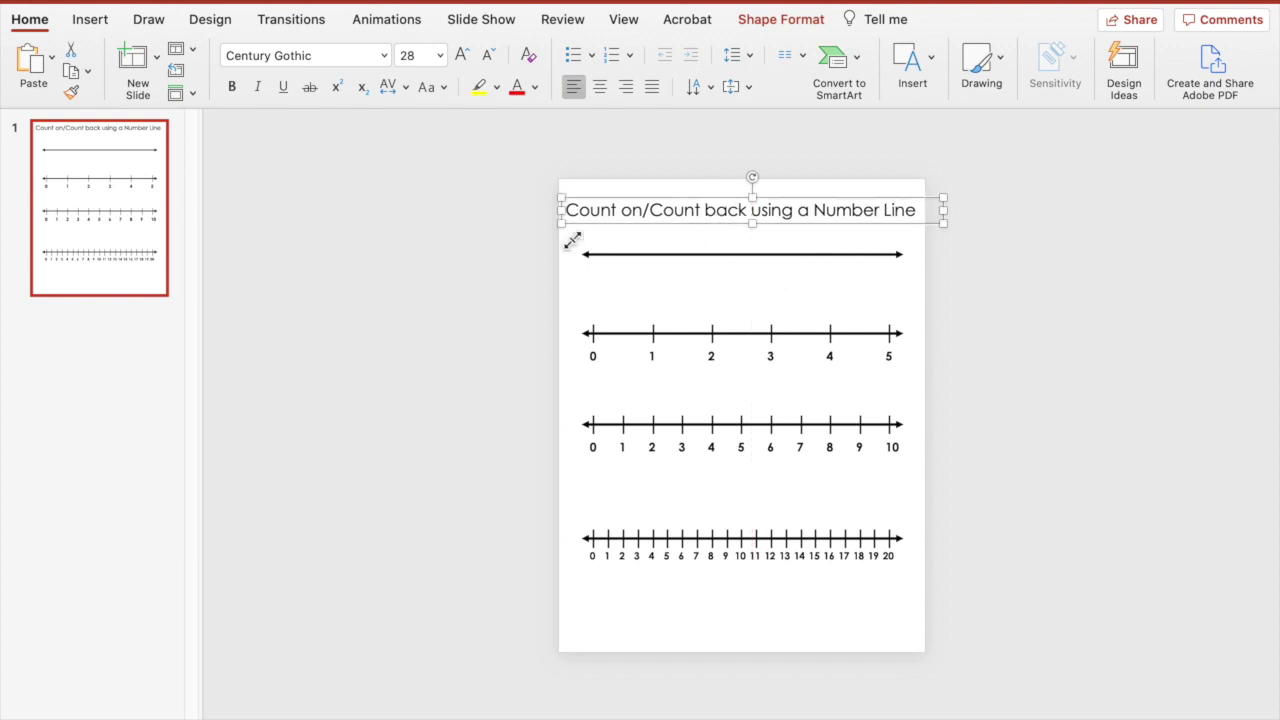
Step: Duplicate the slide and delete the blank, 0–5 and 0–20 number lines from the copy
click(133, 245)
key(super+d)
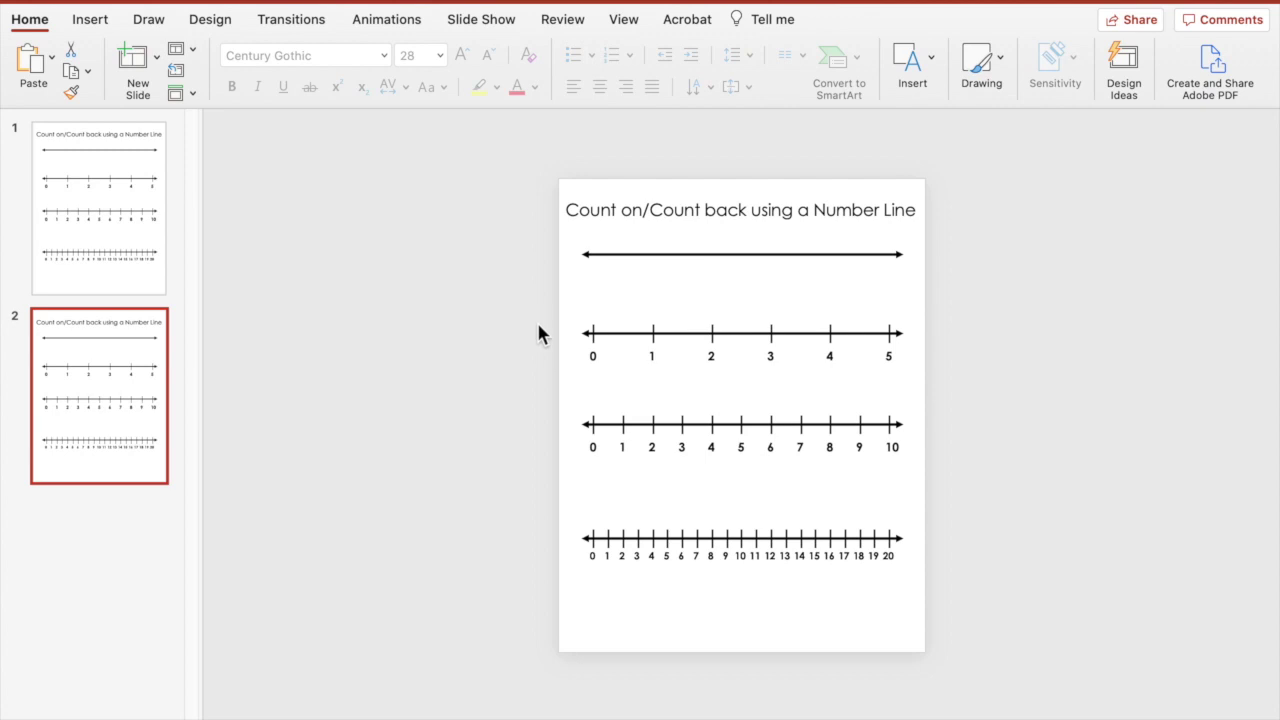
drag(541, 239, 1000, 392)
key(BackSpace)
drag(540, 494, 1060, 622)
key(BackSpace)
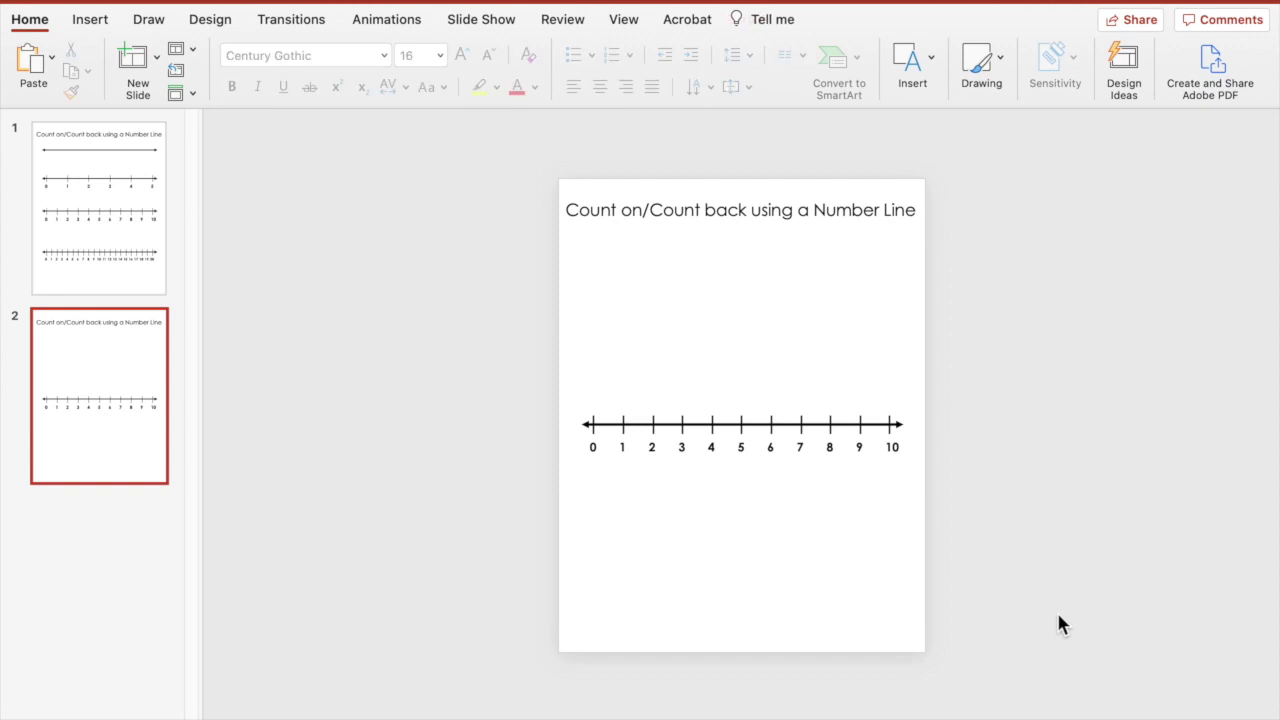
Step: Move the 0–10 number line up beneath the title on slide 2 and place a duplicate of it below
click(783, 449)
drag(812, 433, 807, 275)
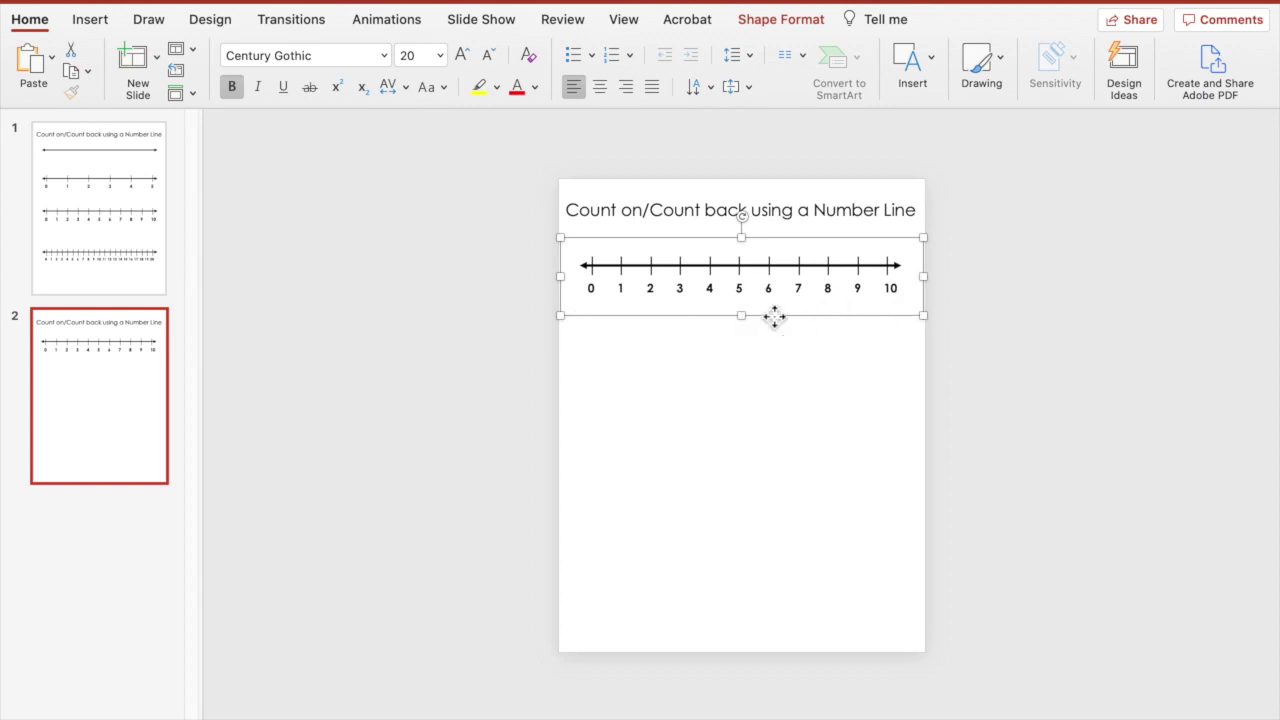
key(super+d)
drag(787, 336, 780, 418)
Step: Change the first label of the second number line on slide 2 to 10 and ungroup that number line
click(596, 389)
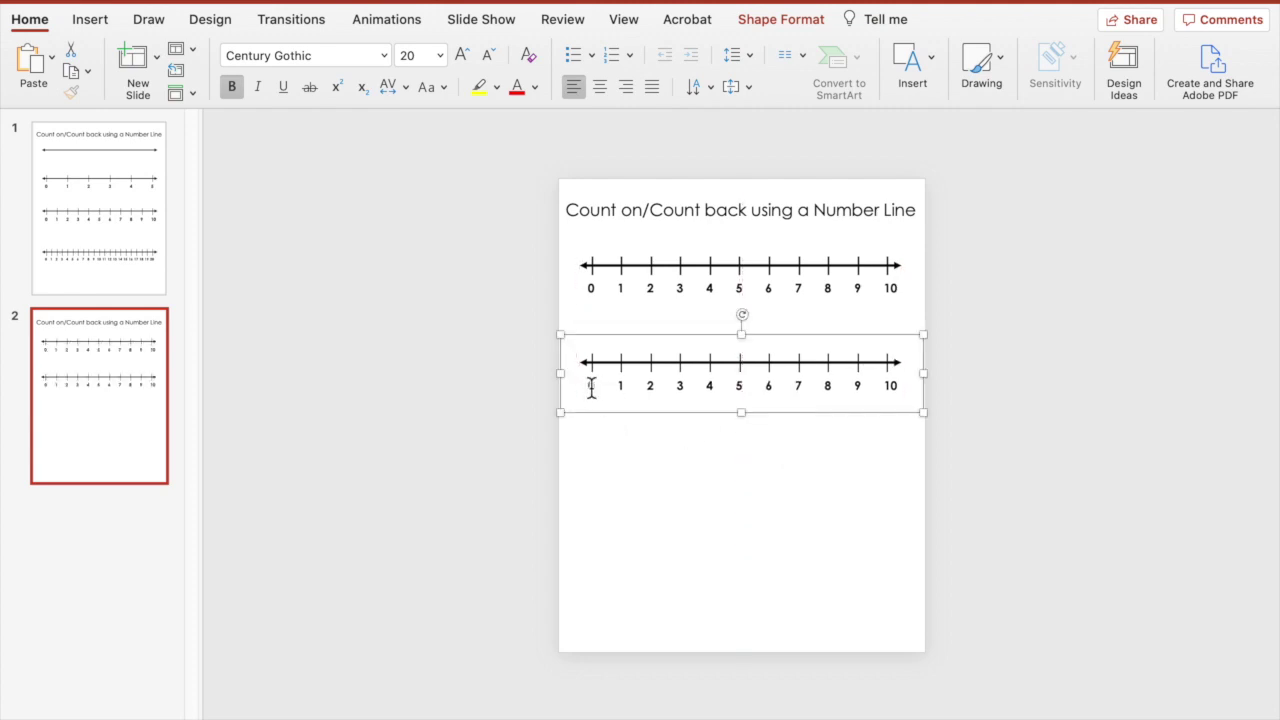
text(10)
click(686, 366)
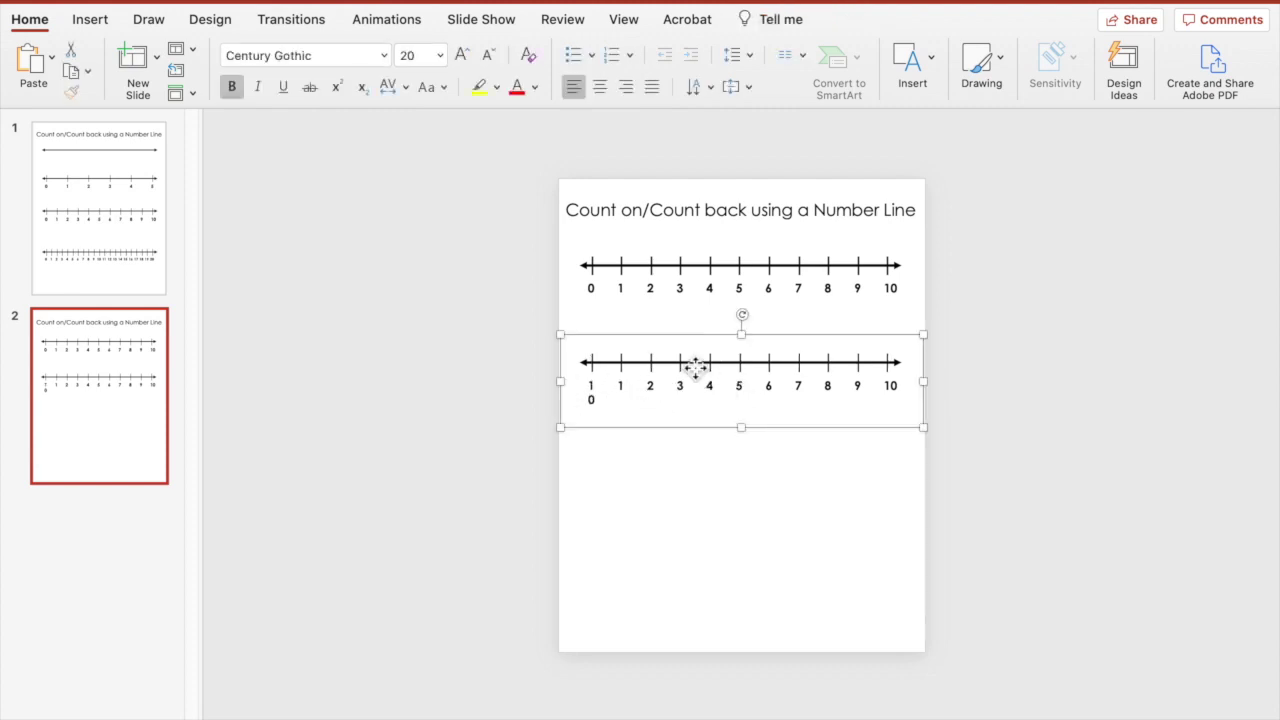
right_click(692, 358)
mouse_move(790, 448)
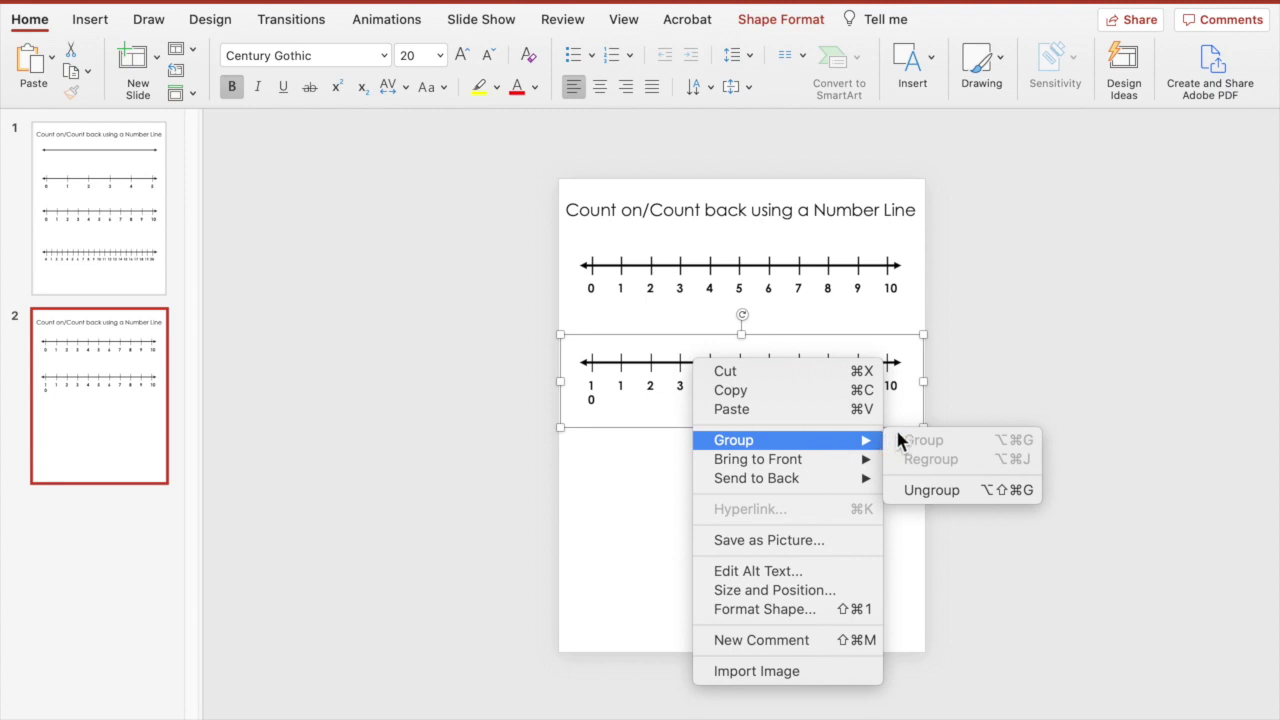
click(940, 490)
click(990, 440)
Step: Delete the labels 1 to 9 from the second number line, keeping only its two end labels
click(609, 341)
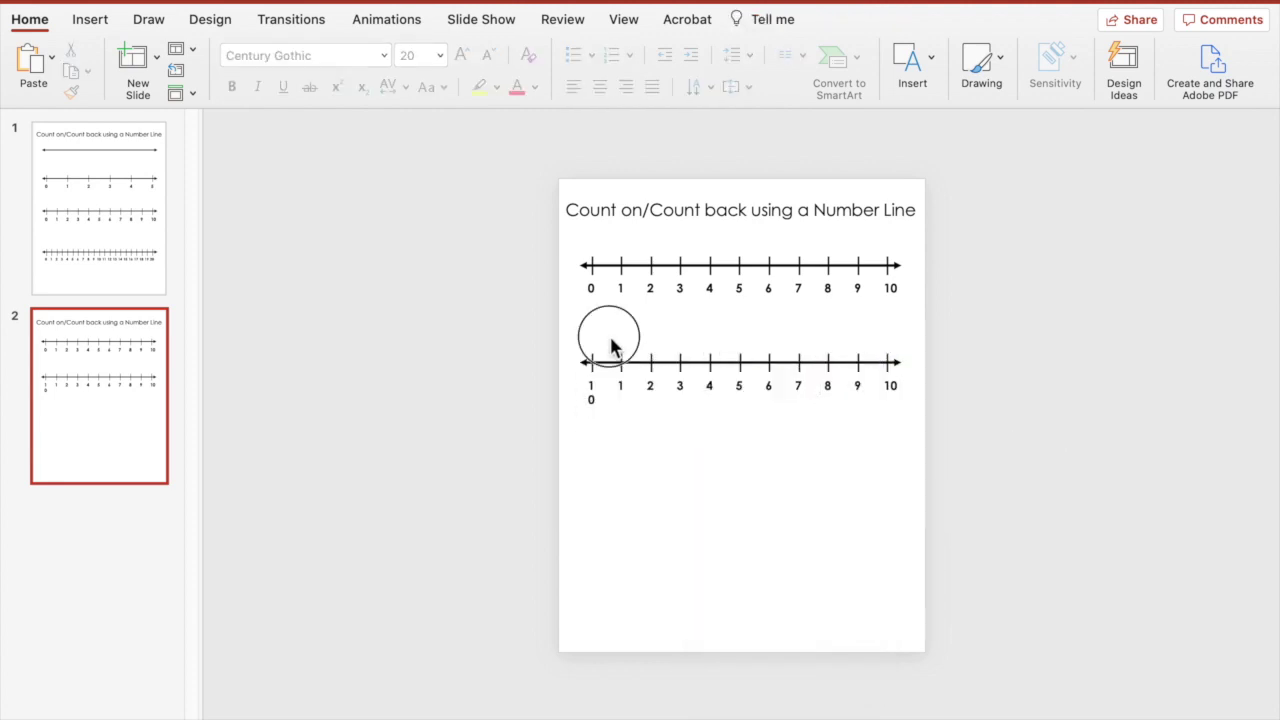
drag(623, 426, 884, 378)
key(Delete)
drag(598, 412, 635, 397)
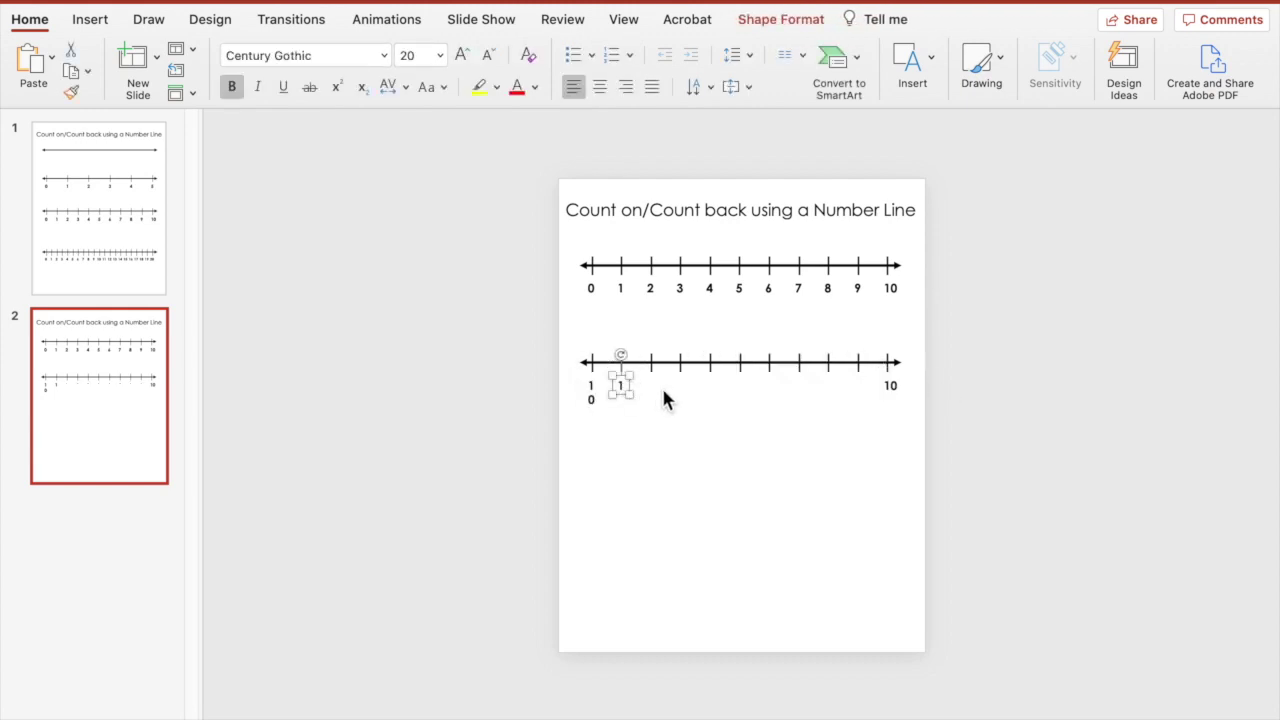
key(Delete)
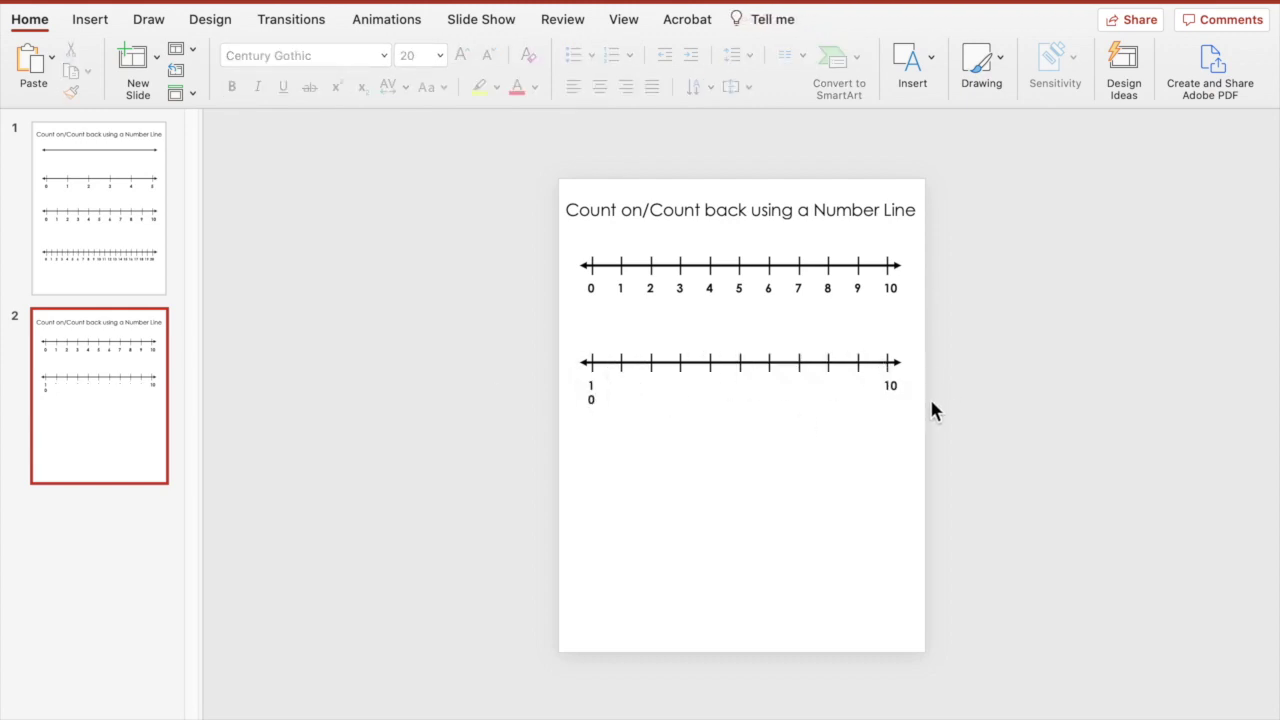
Step: Change the second number line's end label to 20 and widen the start label's box so 10 fits on one line
click(893, 385)
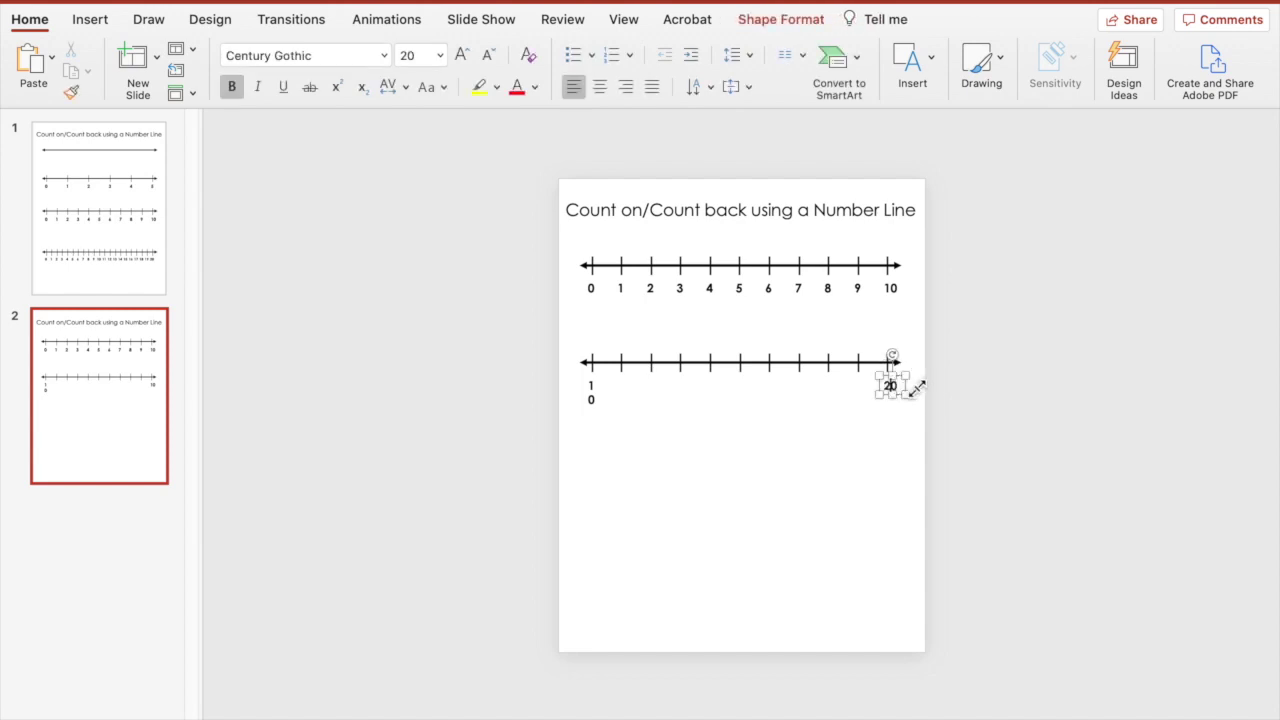
click(590, 398)
click(604, 399)
drag(606, 400, 620, 400)
click(790, 425)
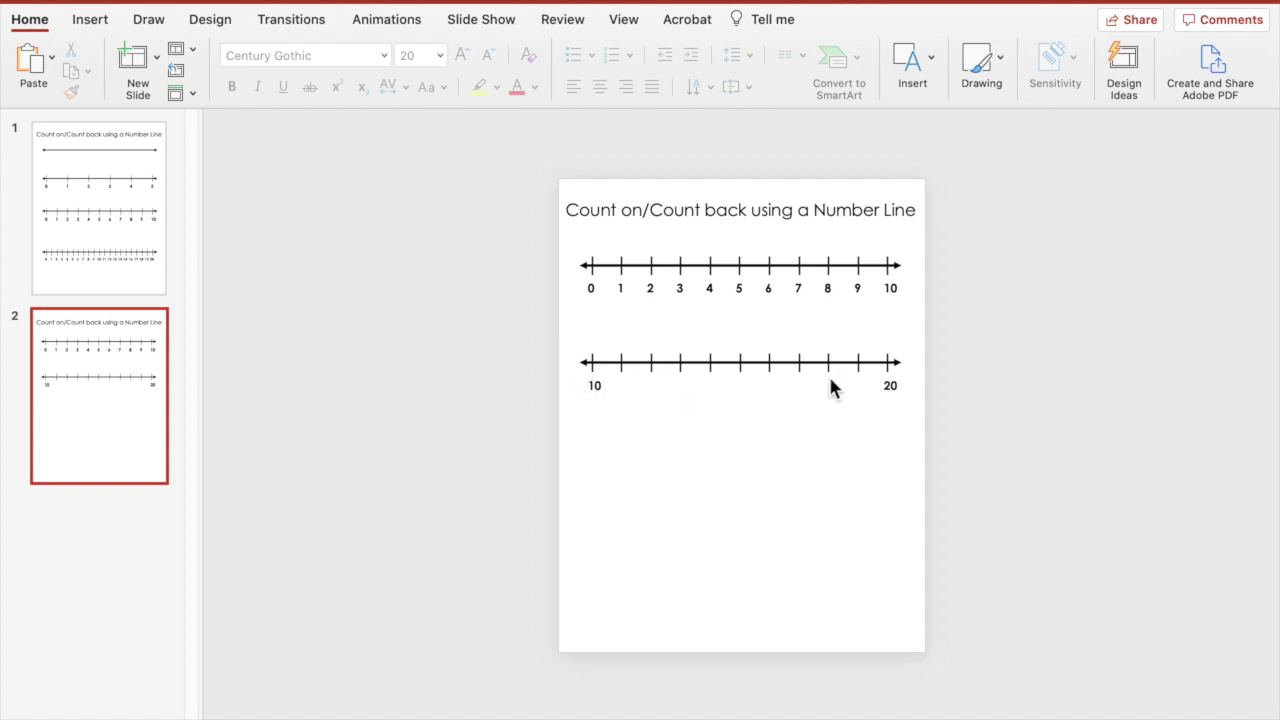
Step: Place a duplicate of the 10–20 number line below it and relabel its ends 100 and 200, widening the label boxes to fit
drag(502, 312, 988, 450)
key(super+d)
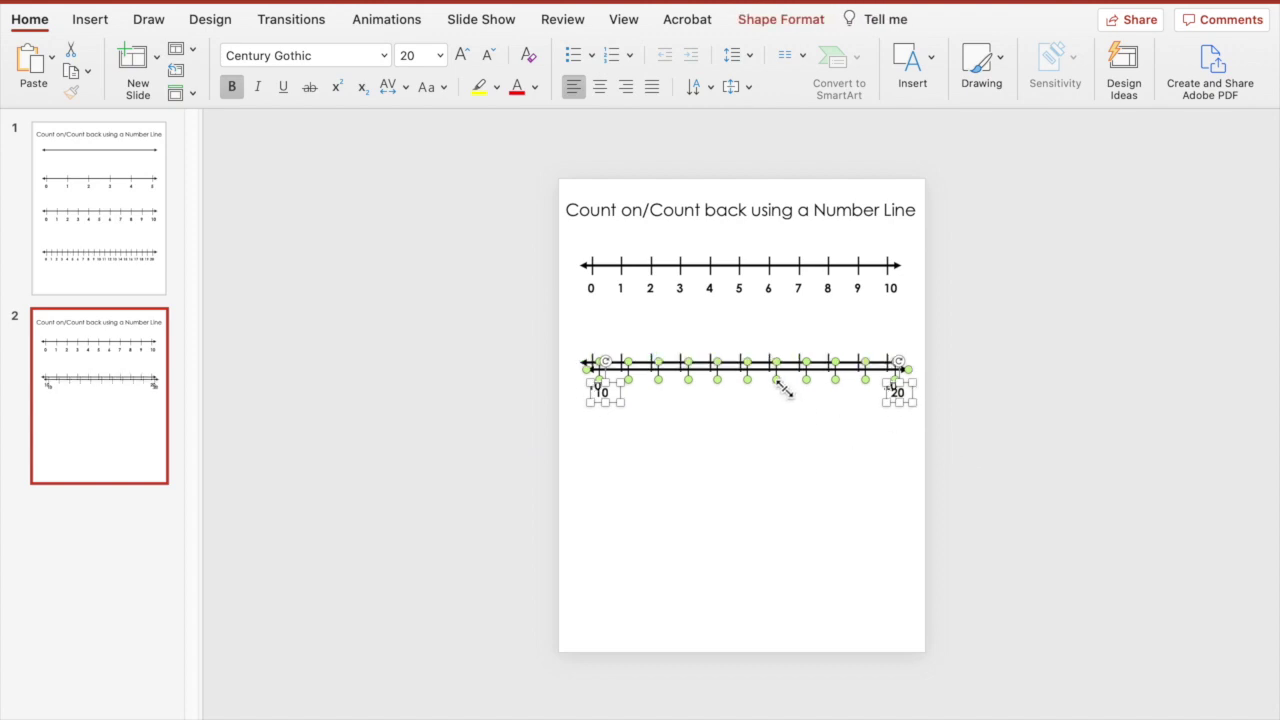
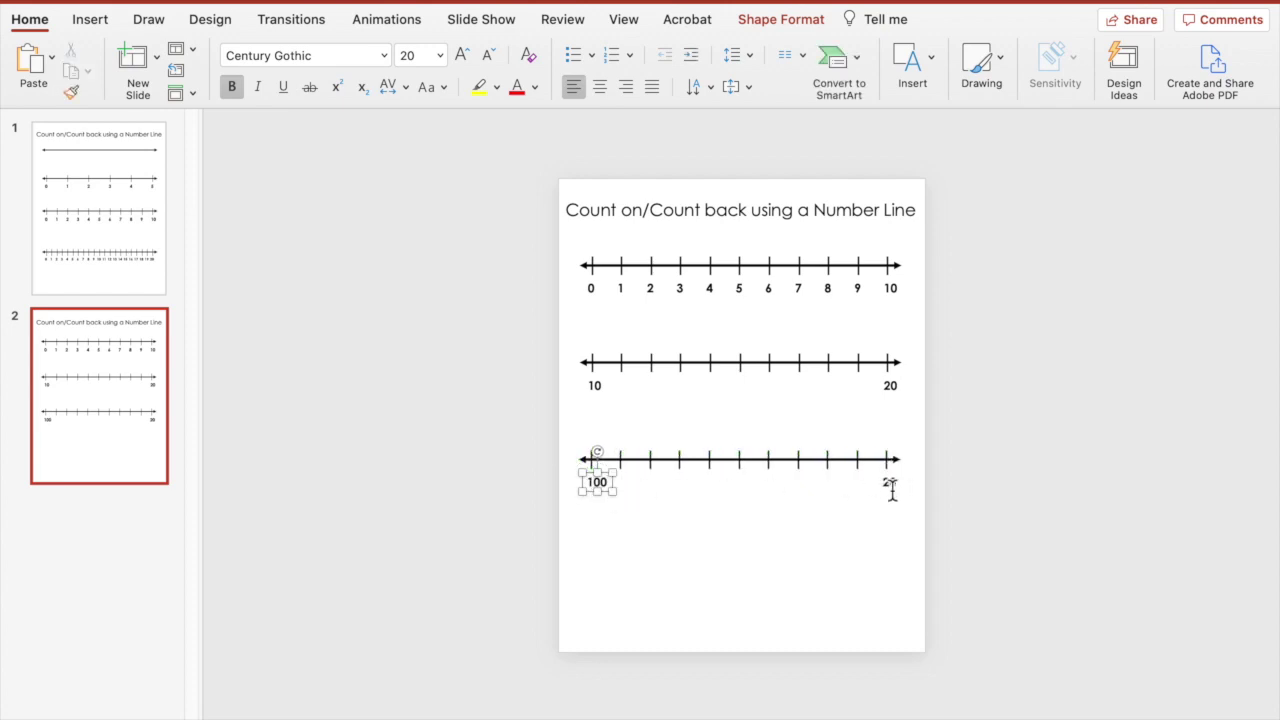
click(888, 482)
text(0)
click(906, 493)
drag(906, 493, 914, 497)
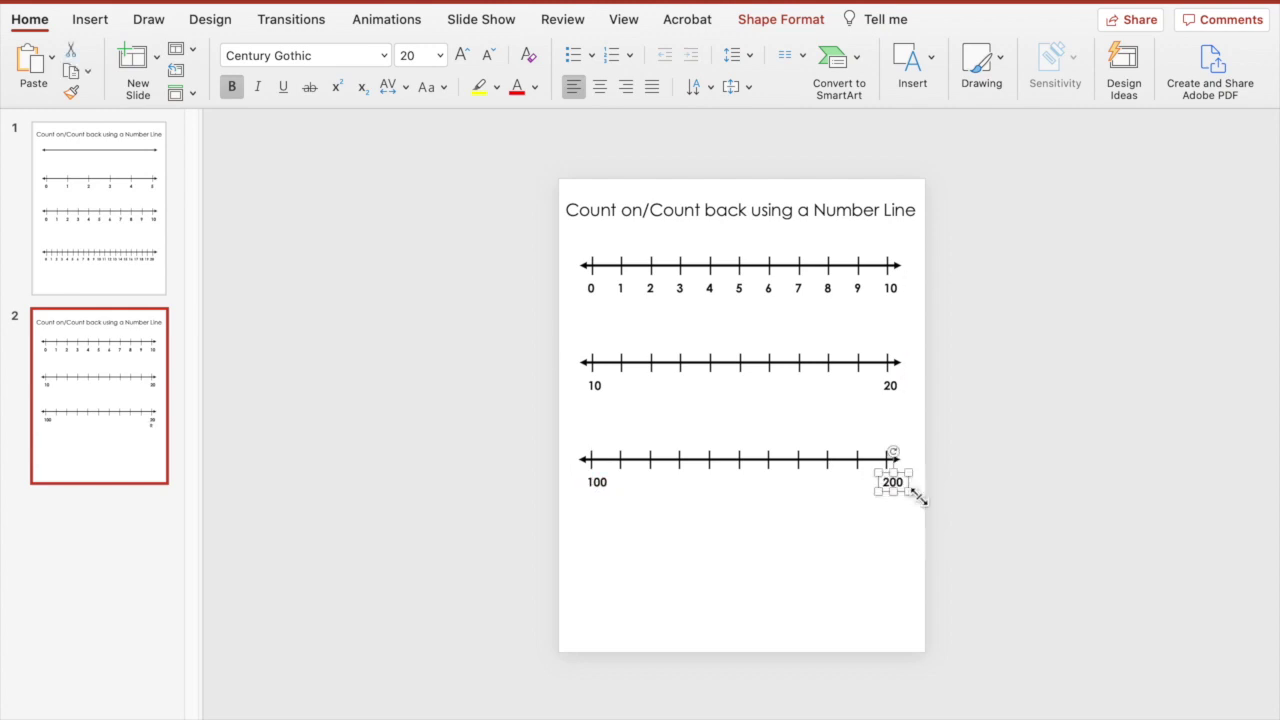
click(1036, 472)
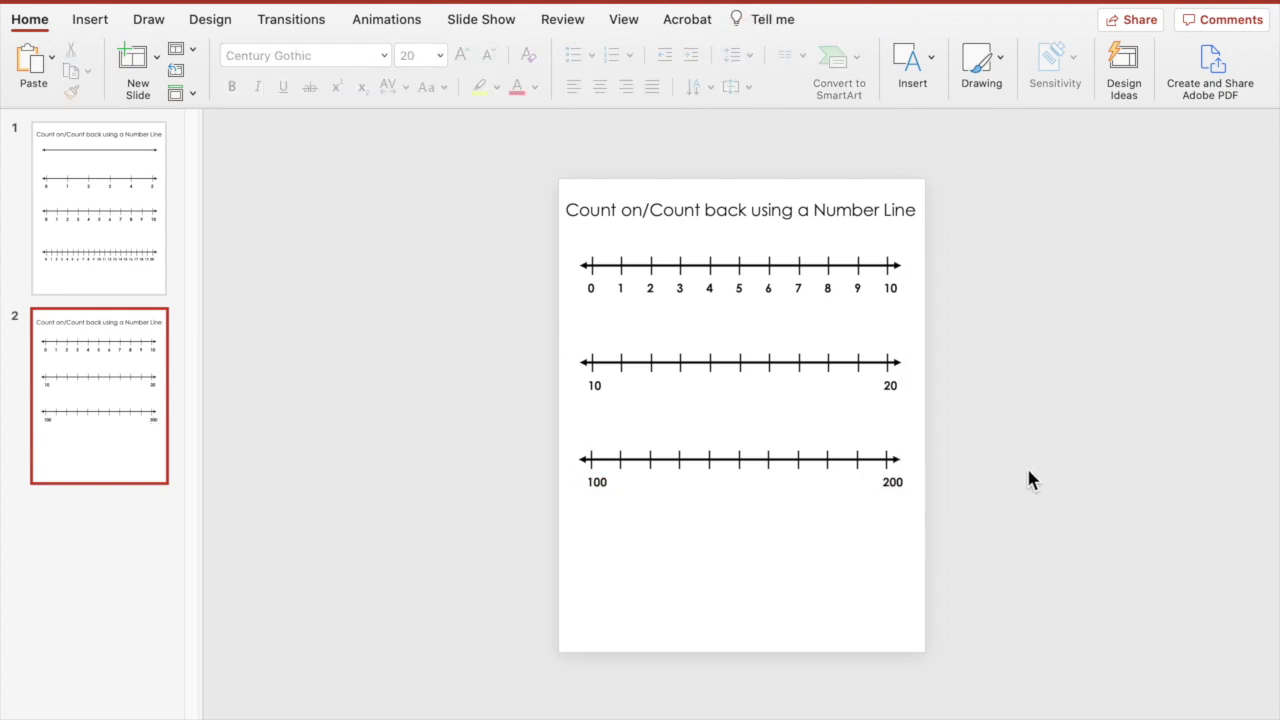
Step: Place a copy of the 100 label under the middle tick of the third number line and change it to 150
drag(491, 414, 608, 449)
click(605, 482)
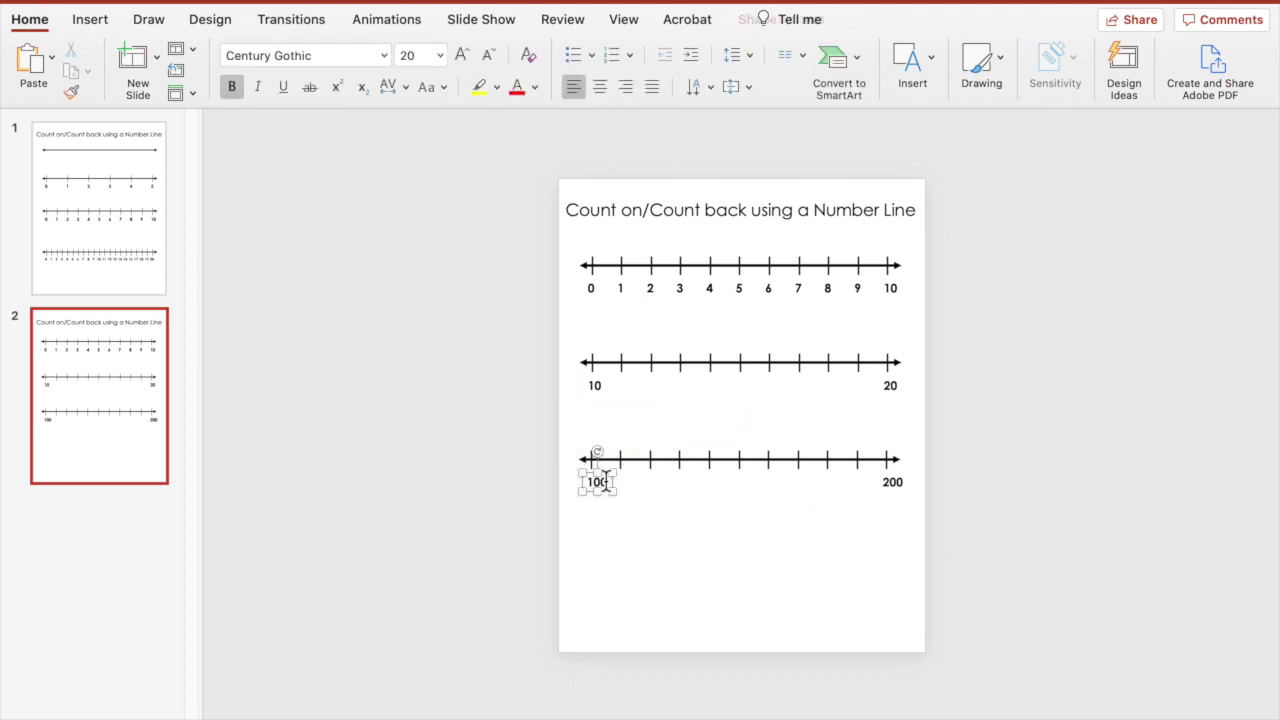
click(613, 497)
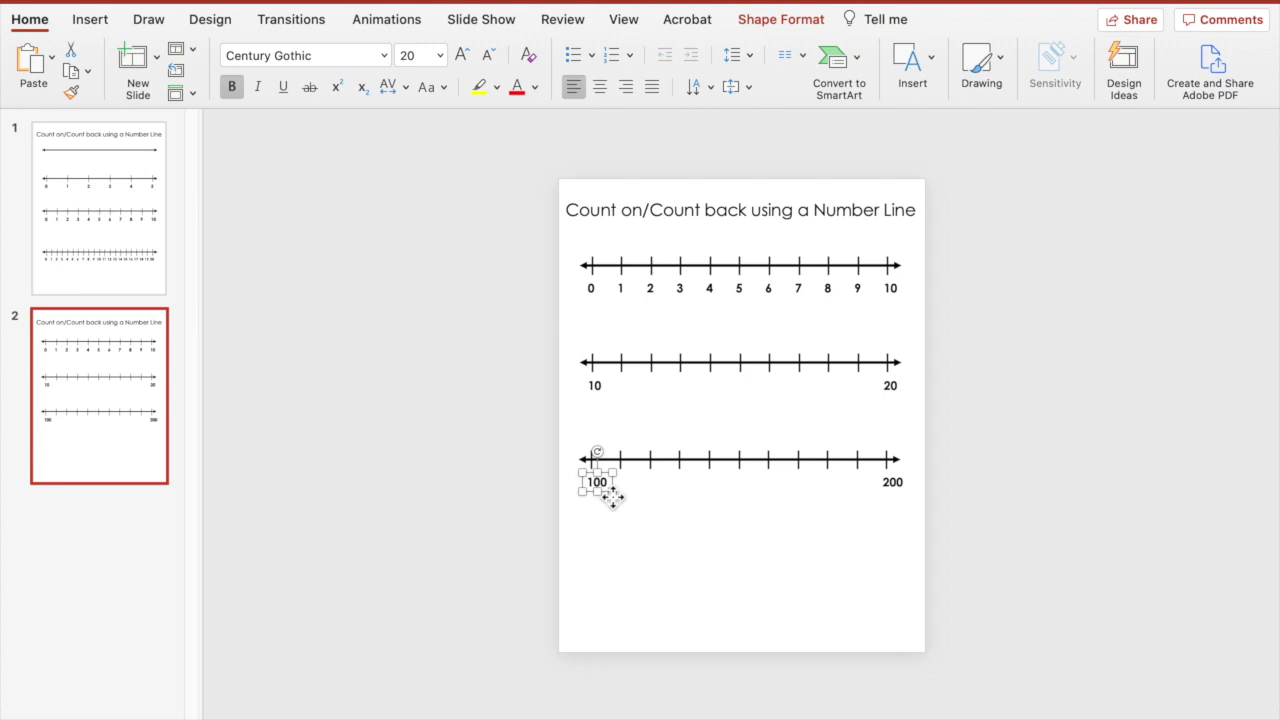
drag(620, 514, 750, 497)
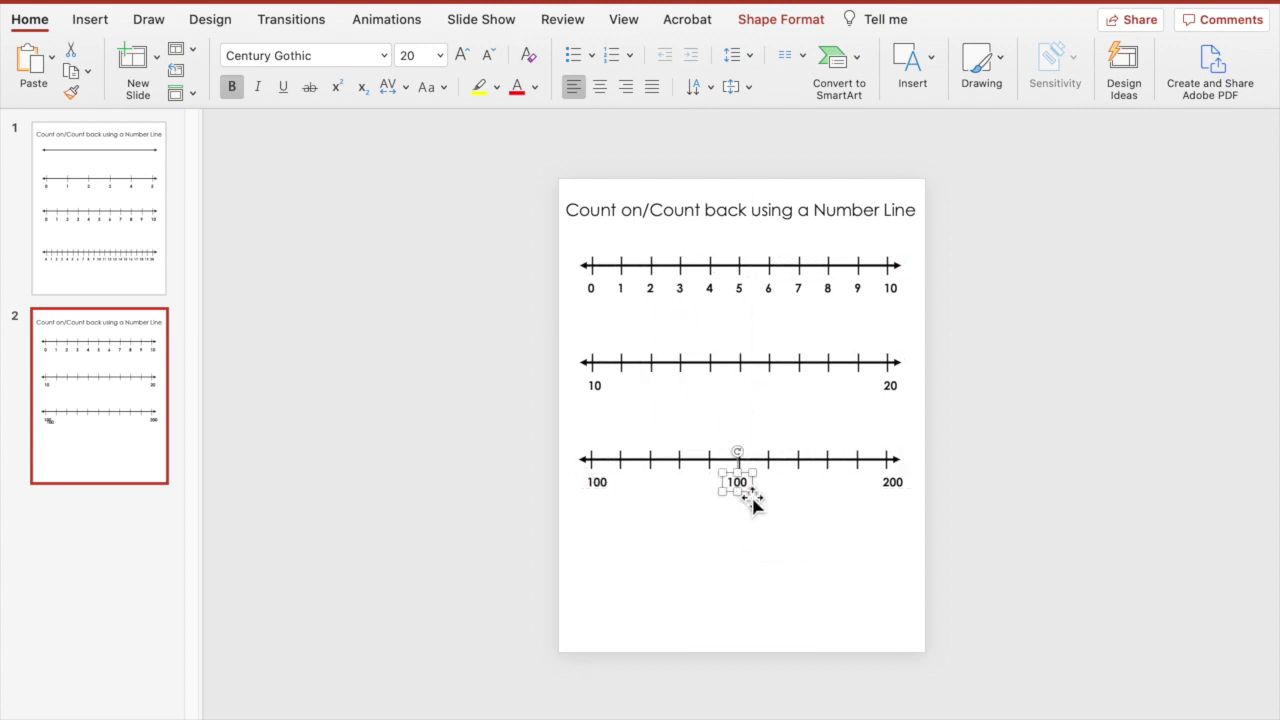
click(746, 490)
text(5)
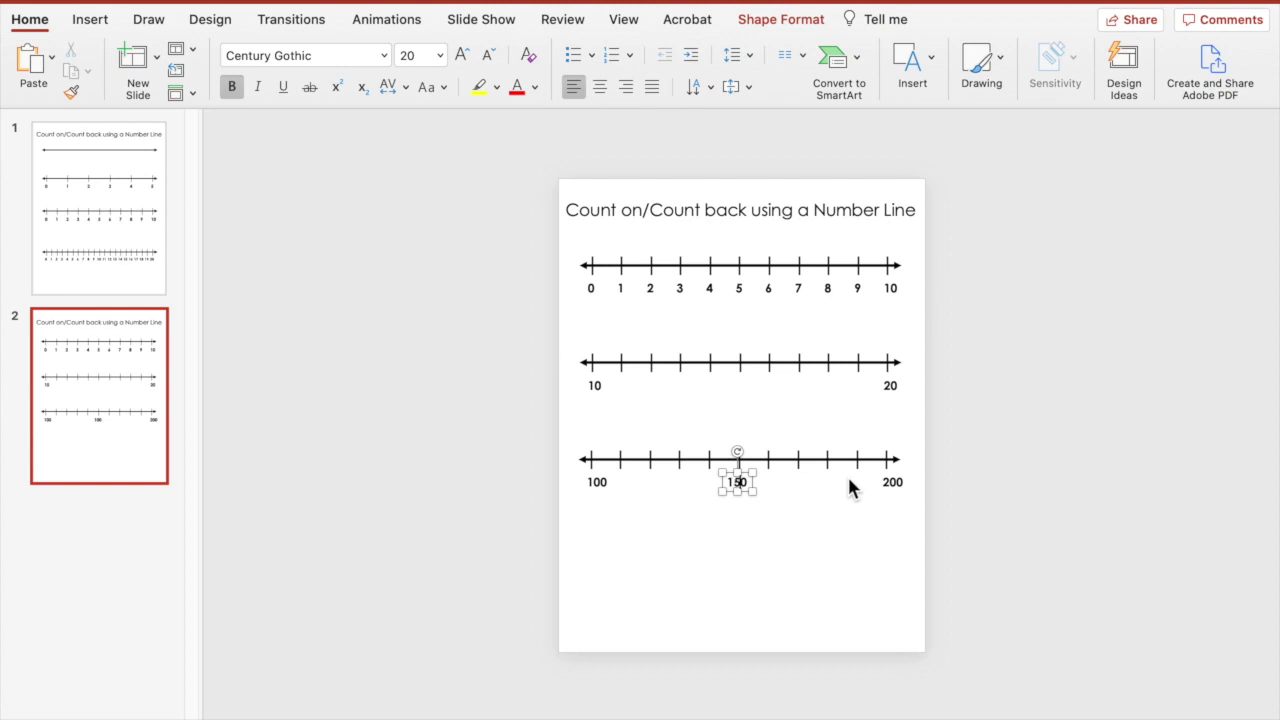
click(1059, 394)
Step: Place a duplicate of the 100–200 number line below it and relabel its ends 470 and 480
drag(500, 425, 1064, 543)
drag(804, 482, 820, 556)
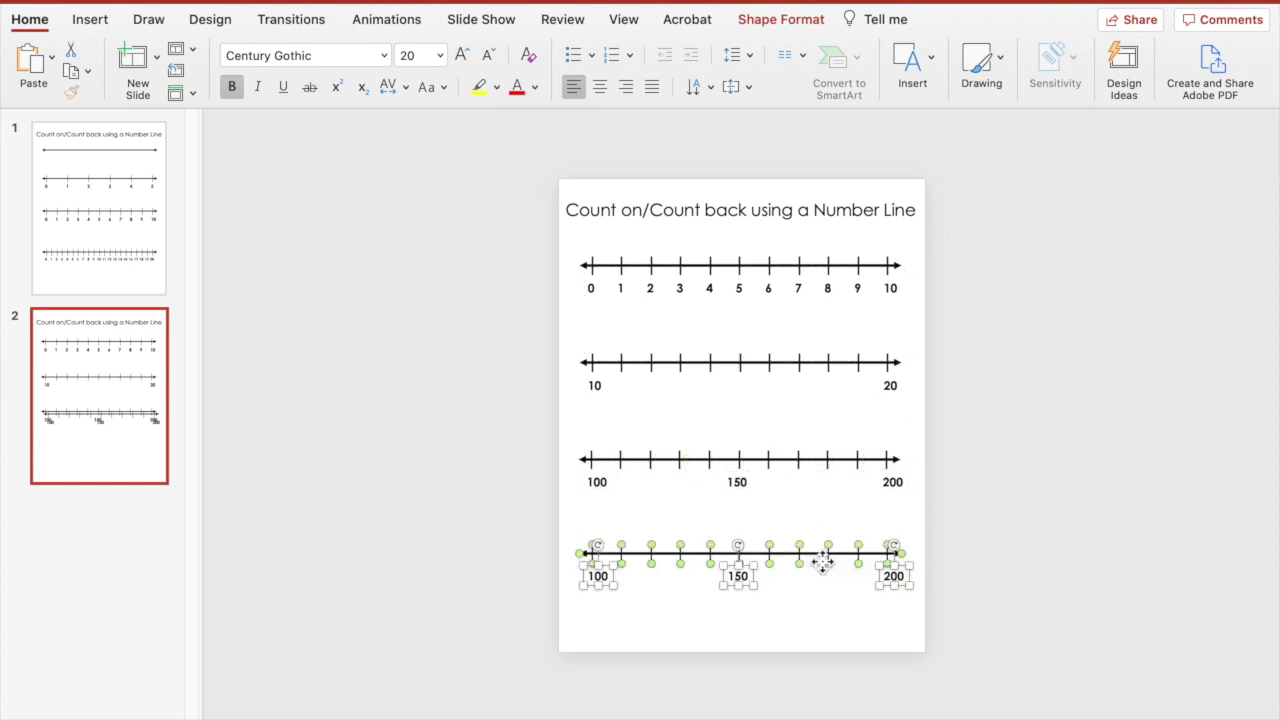
click(594, 578)
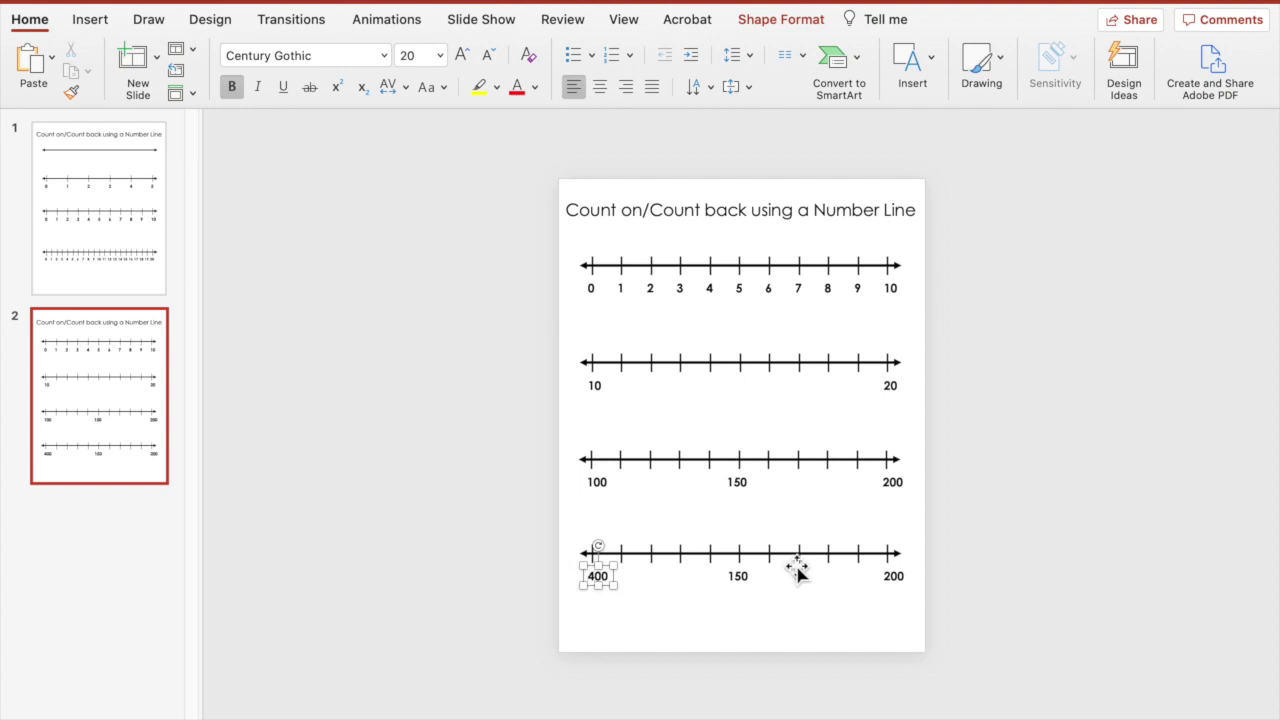
click(894, 577)
key(BackSpace)
key(BackSpace)
key(BackSpace)
text(408)
Step: Replace the midpoint label of the 470–480 number line with "?" and narrow its text box under the middle tick
click(749, 578)
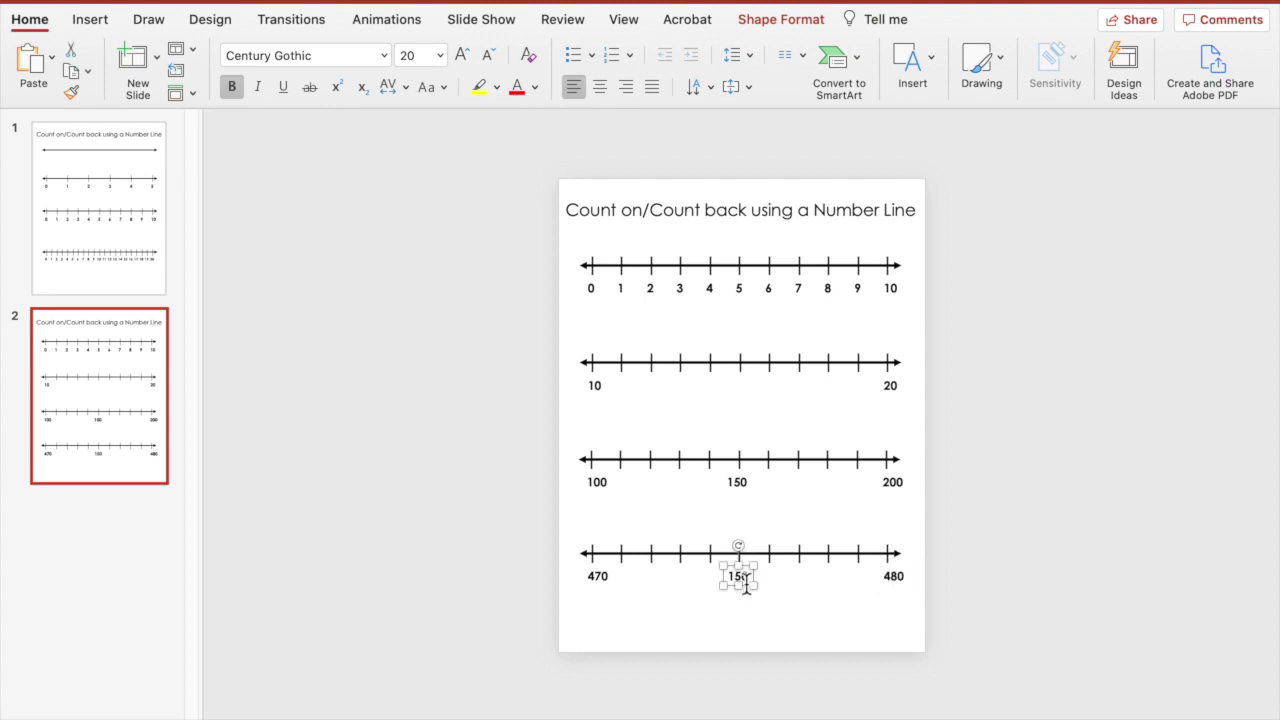
click(752, 578)
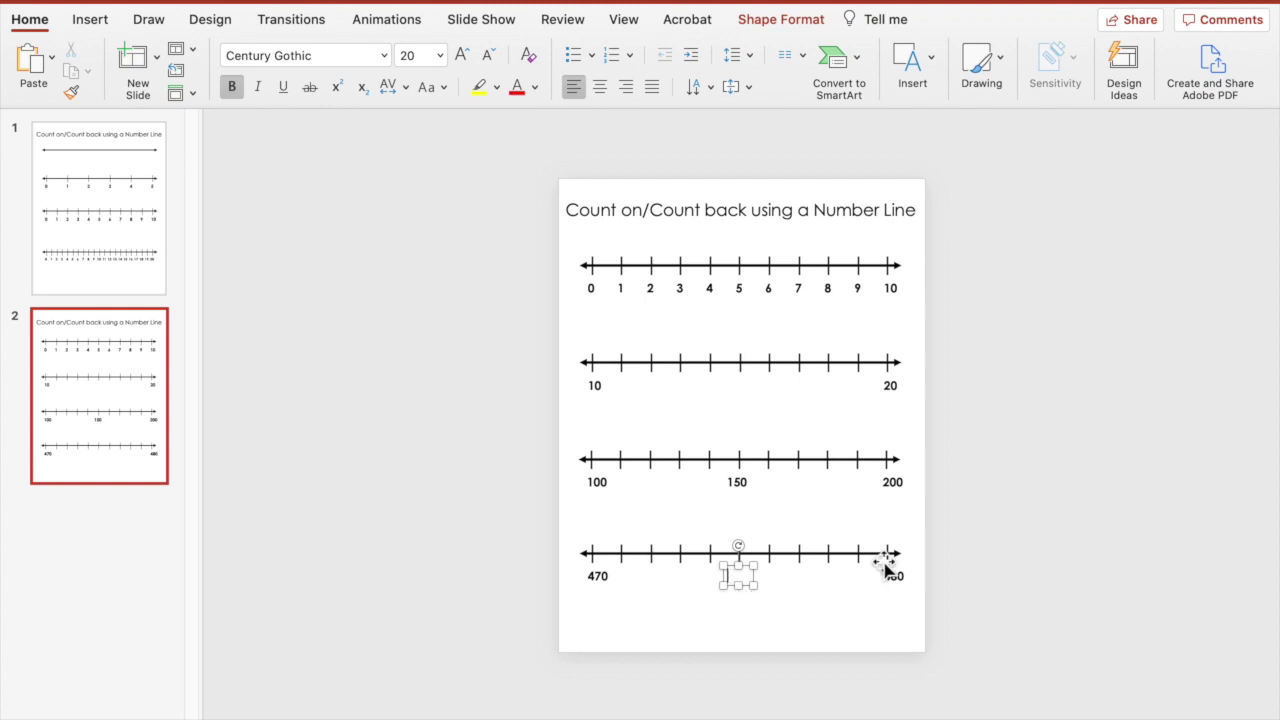
click(759, 596)
drag(759, 596, 743, 590)
click(1098, 525)
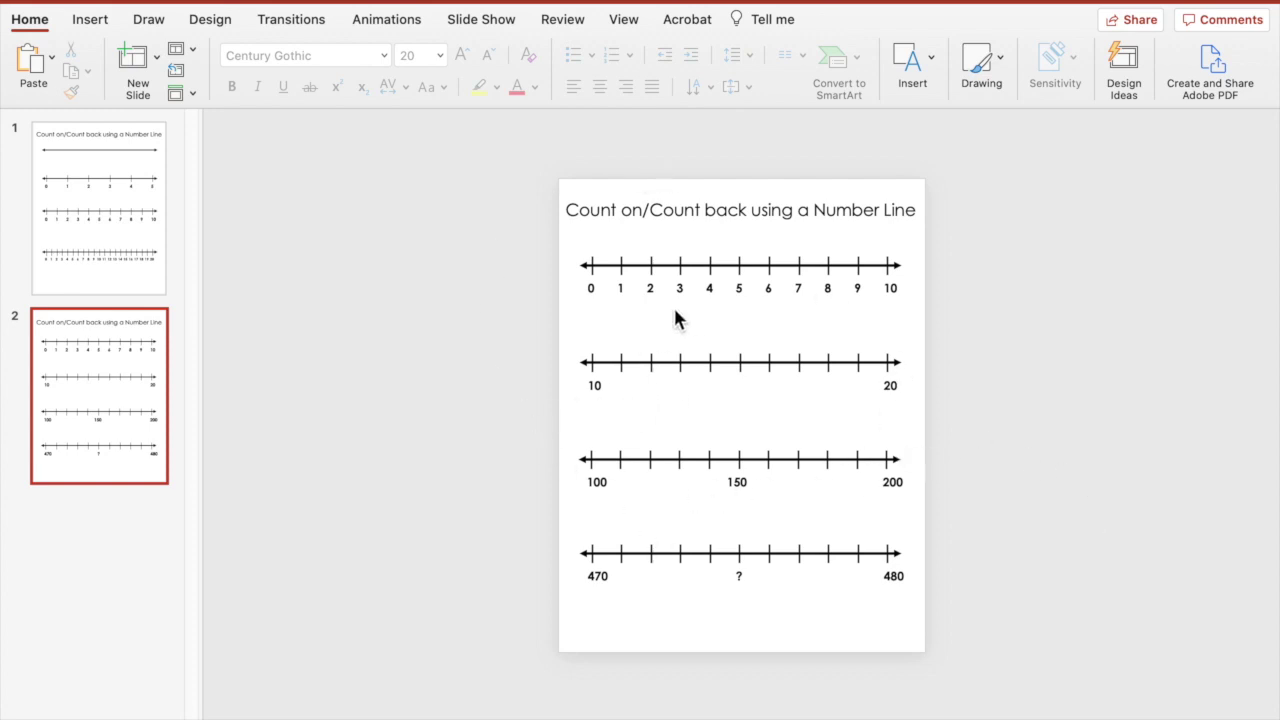
Step: Replace "Count on/Count back" in the slide 2 title with "Rounding"
click(591, 211)
drag(749, 210, 586, 205)
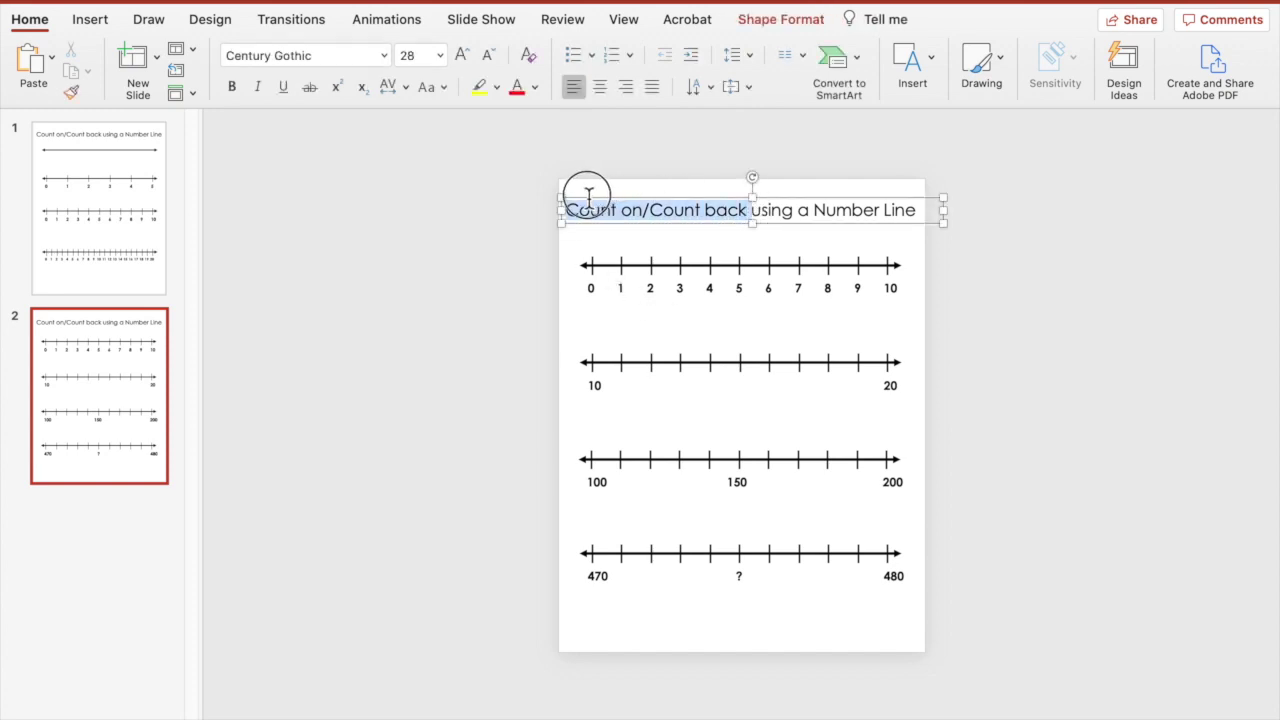
text(Rounding)
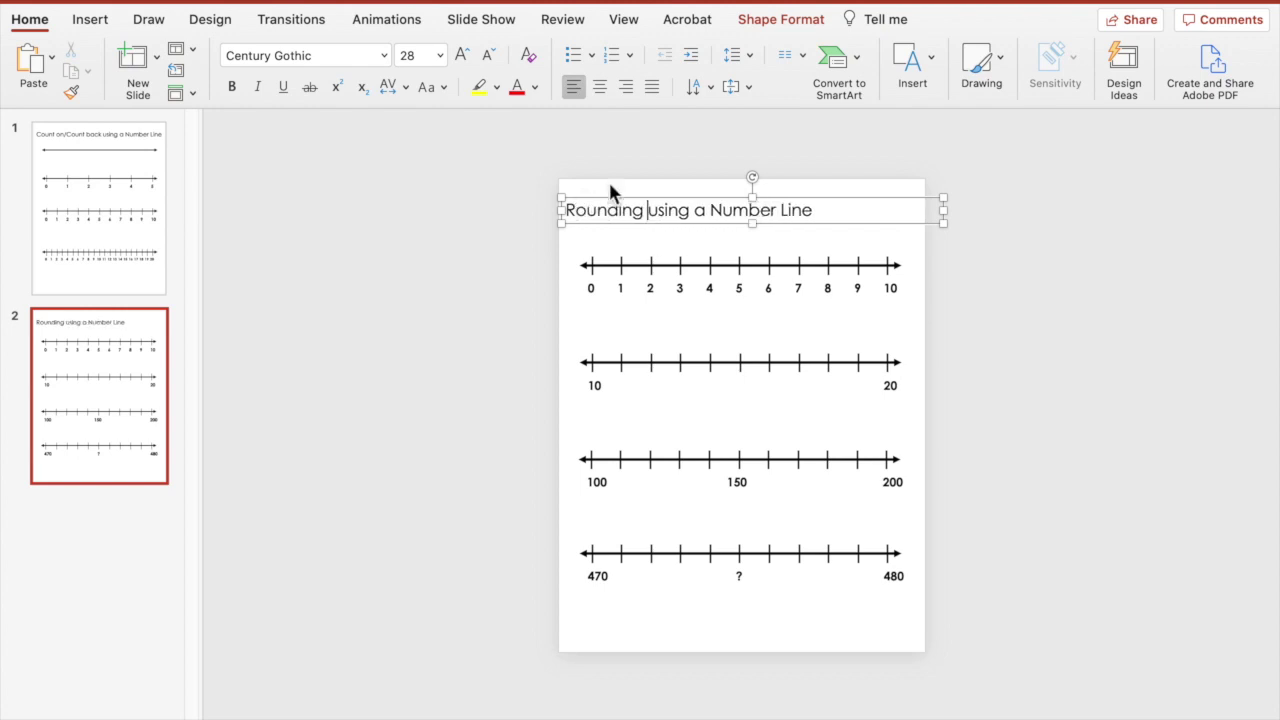
click(479, 320)
Step: Group the parts of the 10–20 number line and save the rounding number lines as PNG pictures in the Number Lines folder
drag(463, 312, 998, 415)
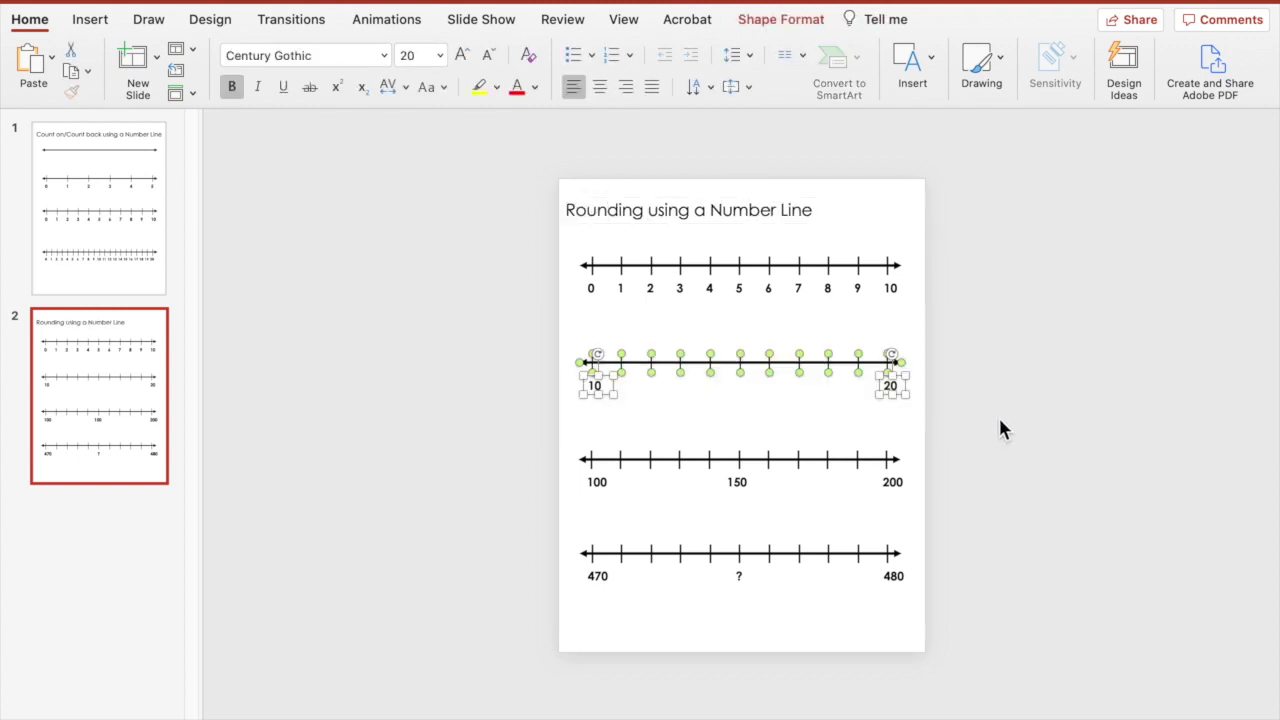
right_click(818, 364)
mouse_move(960, 441)
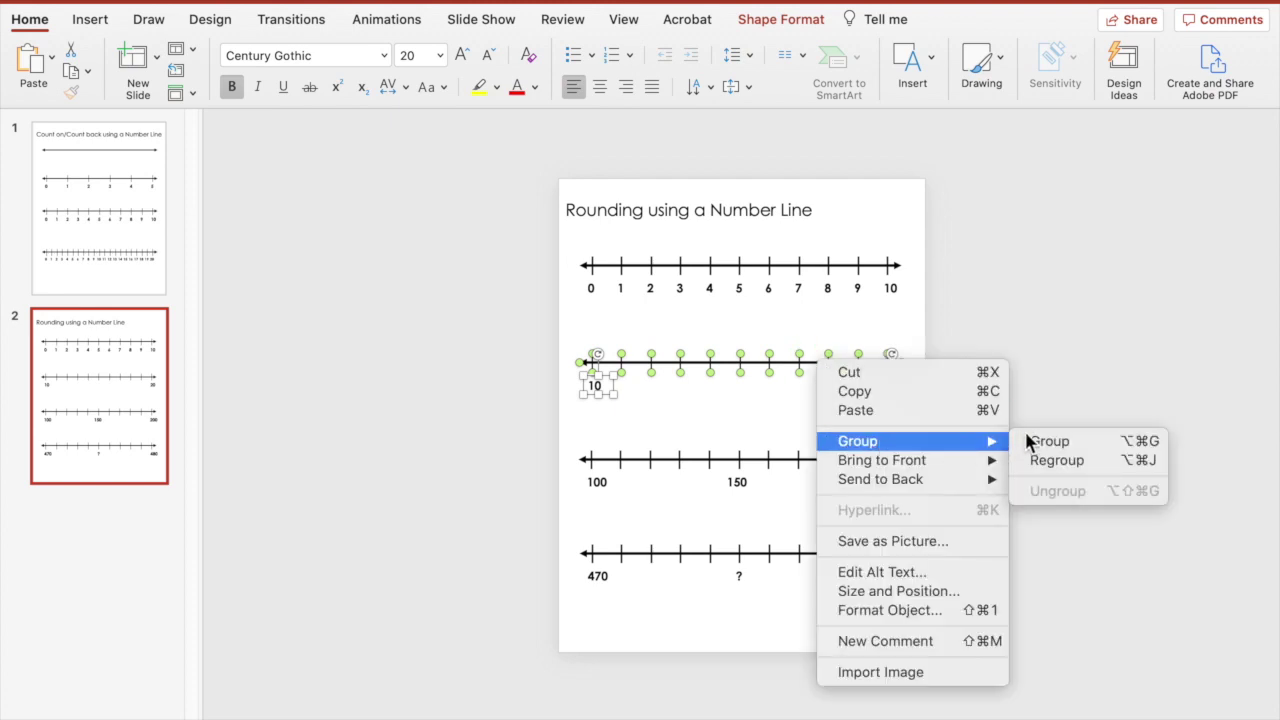
click(1034, 441)
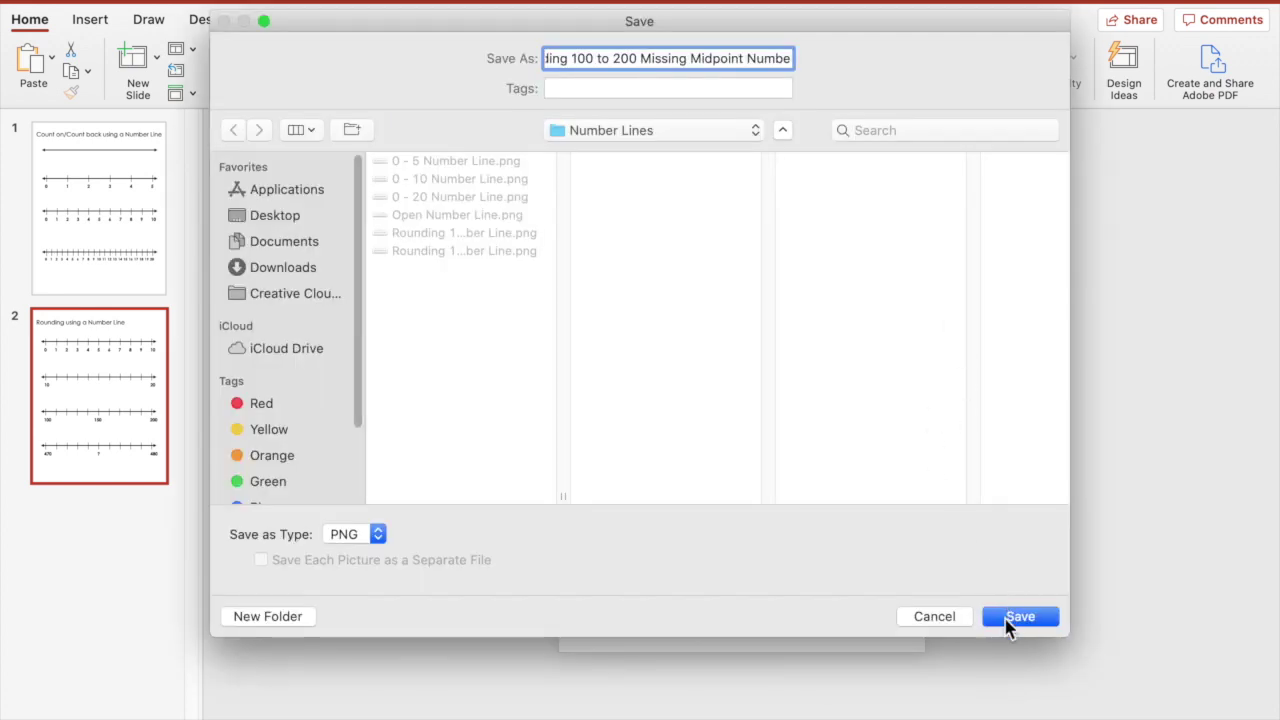
click(1012, 616)
click(1094, 502)
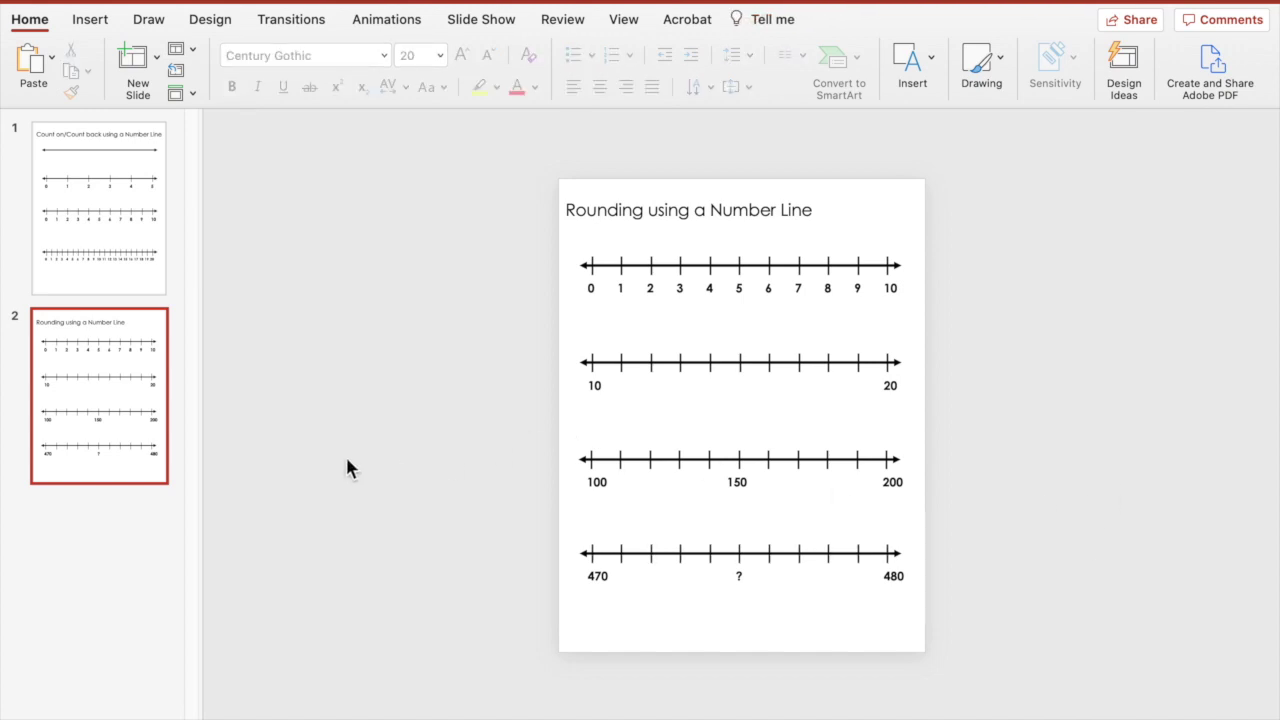
click(110, 514)
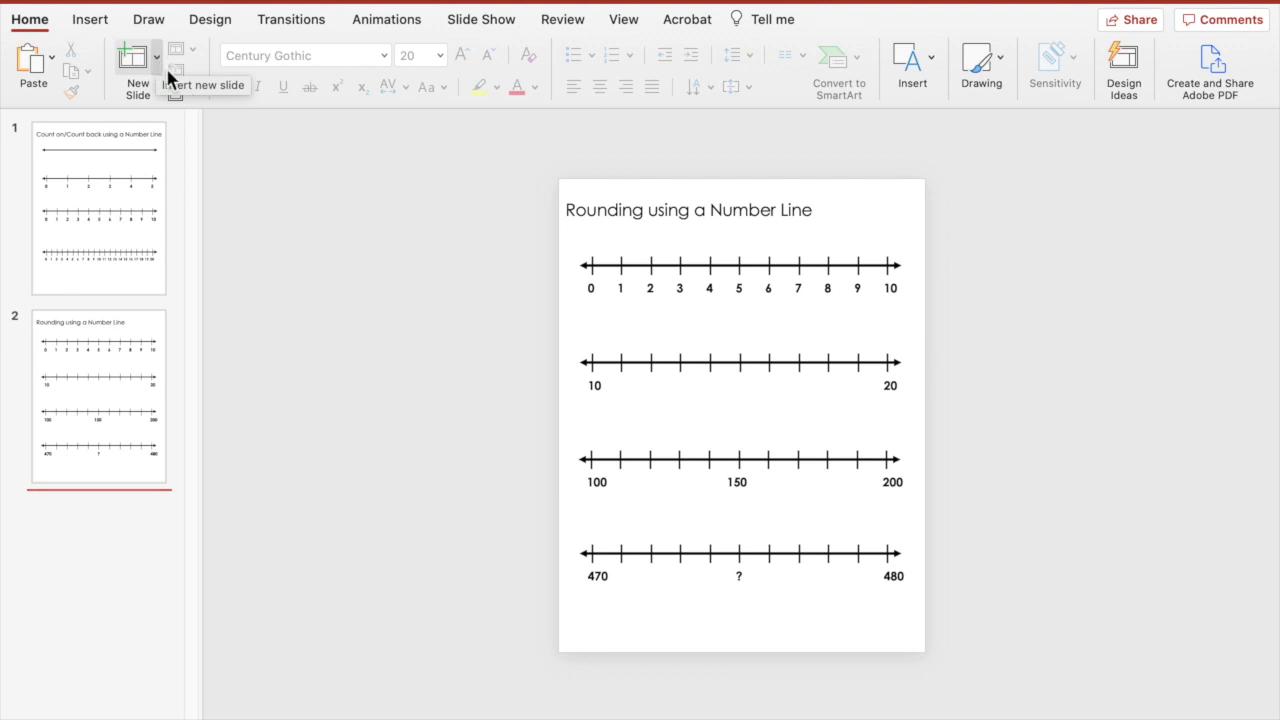
Step: Set the "Rounding using a Number Line" title to size 36 and resize its text box so it fits on one line
click(607, 210)
drag(944, 210, 842, 214)
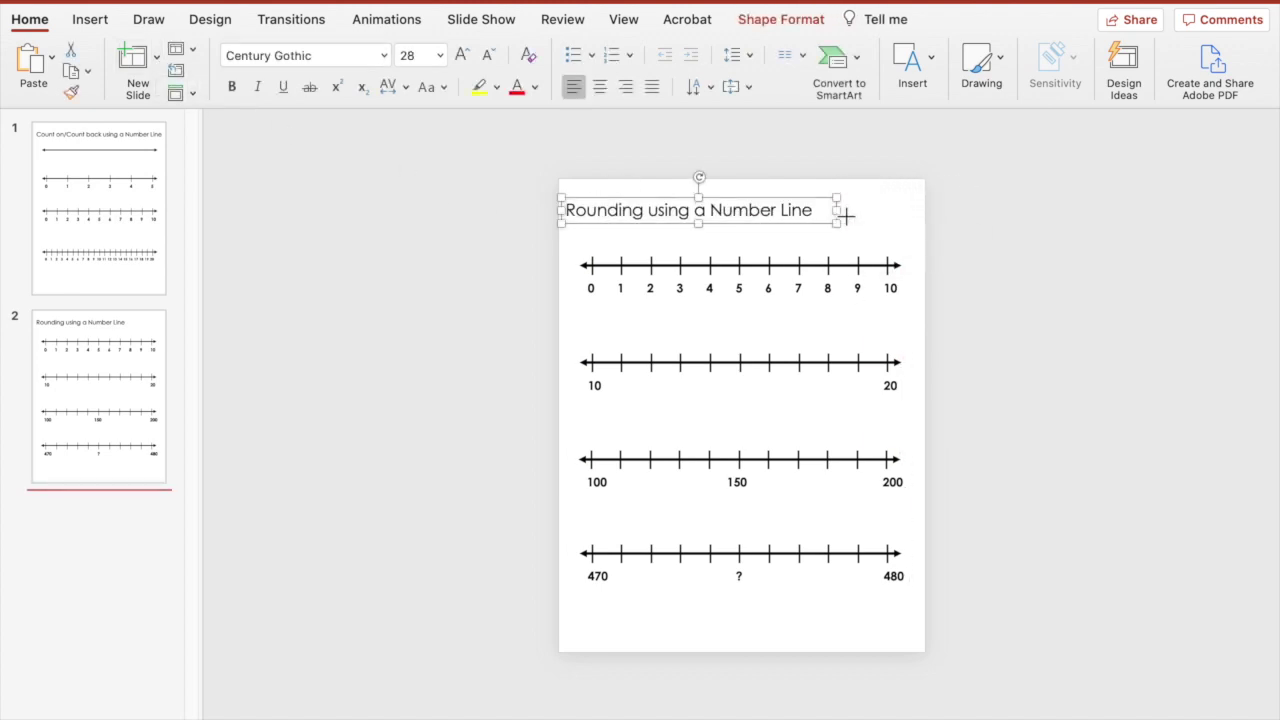
triple_click(763, 210)
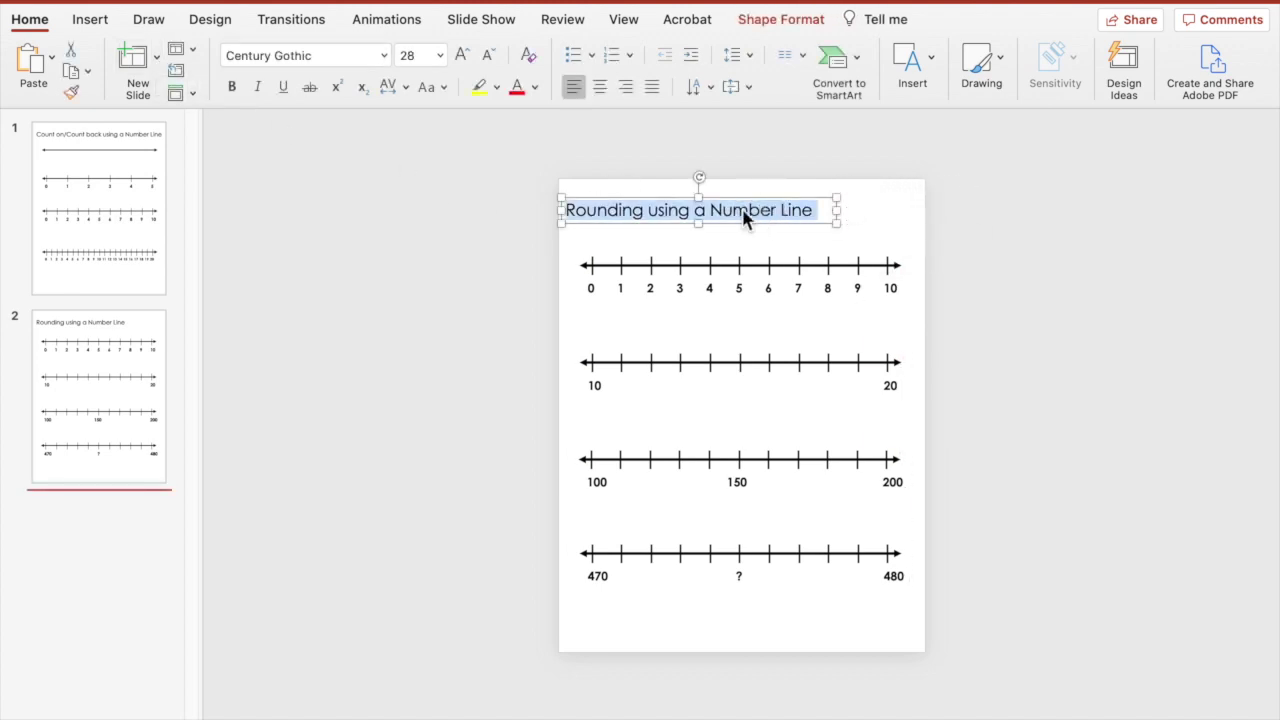
click(461, 55)
click(461, 55)
drag(836, 226, 900, 215)
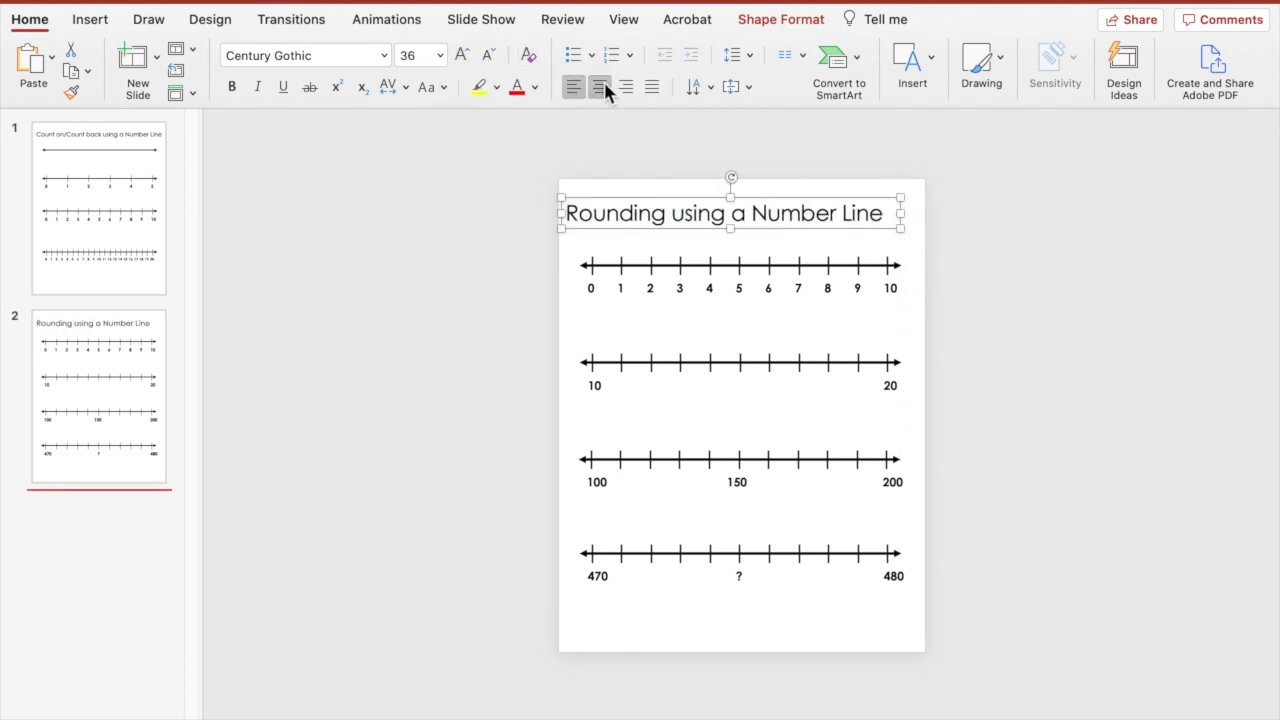
Step: Center the title text within its box and move the box slightly right above the number lines
click(601, 88)
click(1085, 169)
click(806, 229)
drag(815, 229, 830, 232)
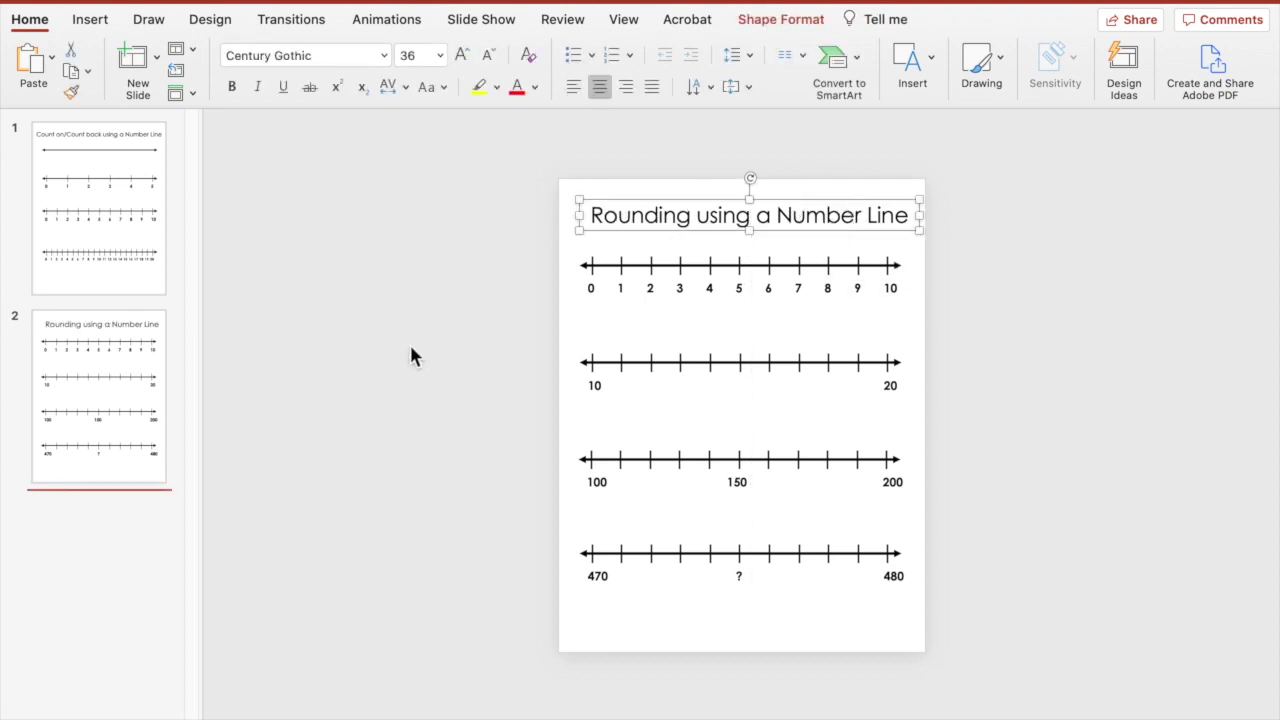
Step: Duplicate the rounding worksheet on slide 2 as a new slide 3
click(103, 530)
click(90, 380)
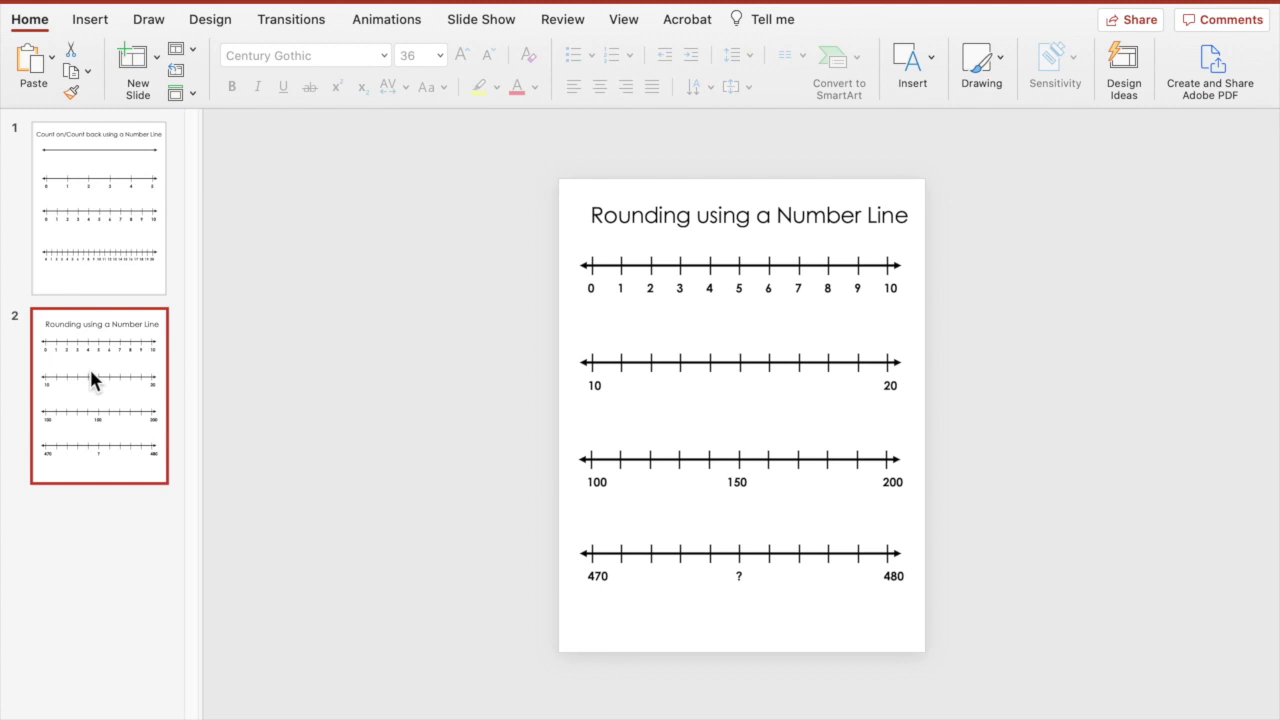
key(super+d)
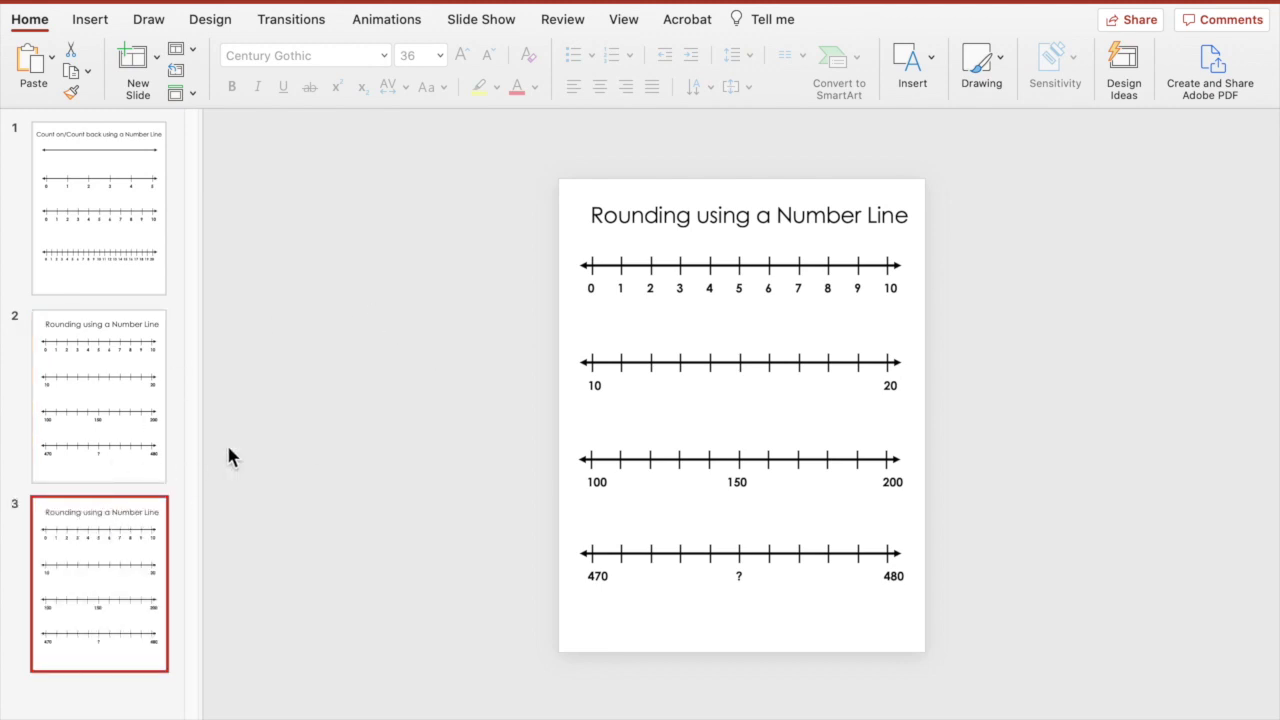
Step: Change the title on slide 3 to "Fractions on a Number Line" and delete all four number lines below it
click(600, 216)
drag(595, 218, 743, 224)
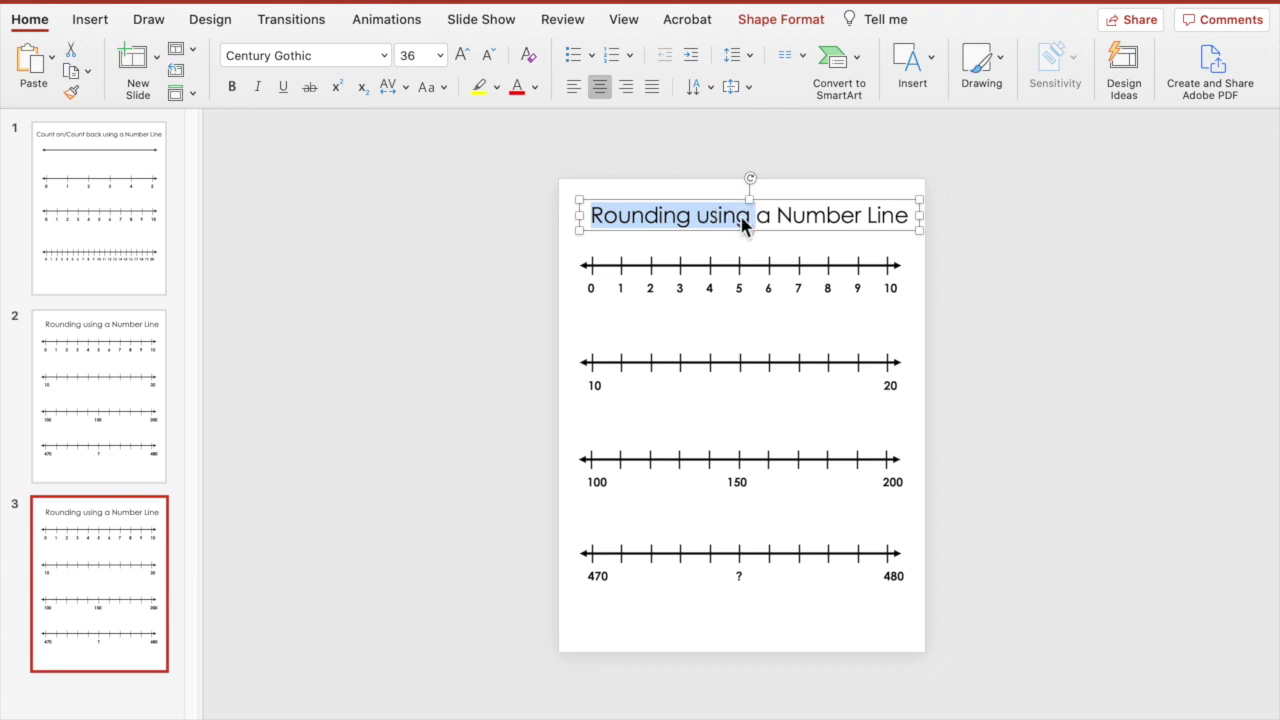
text(Fractions o)
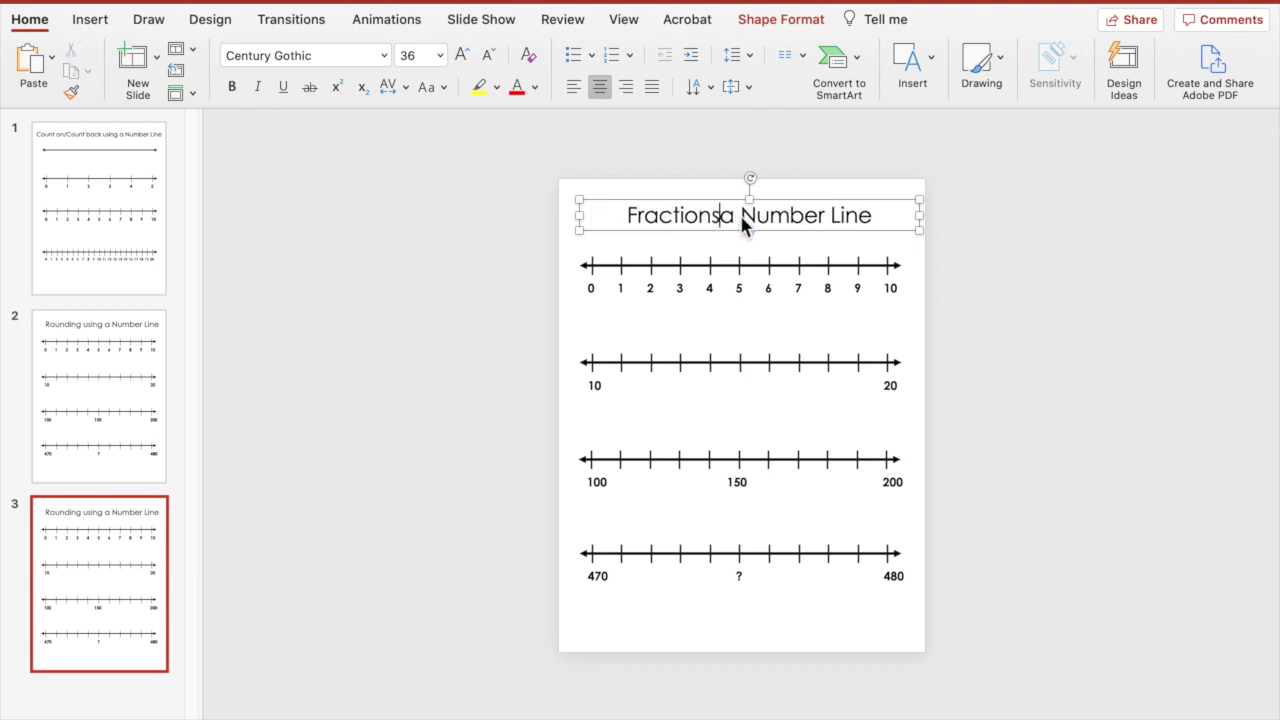
text(n)
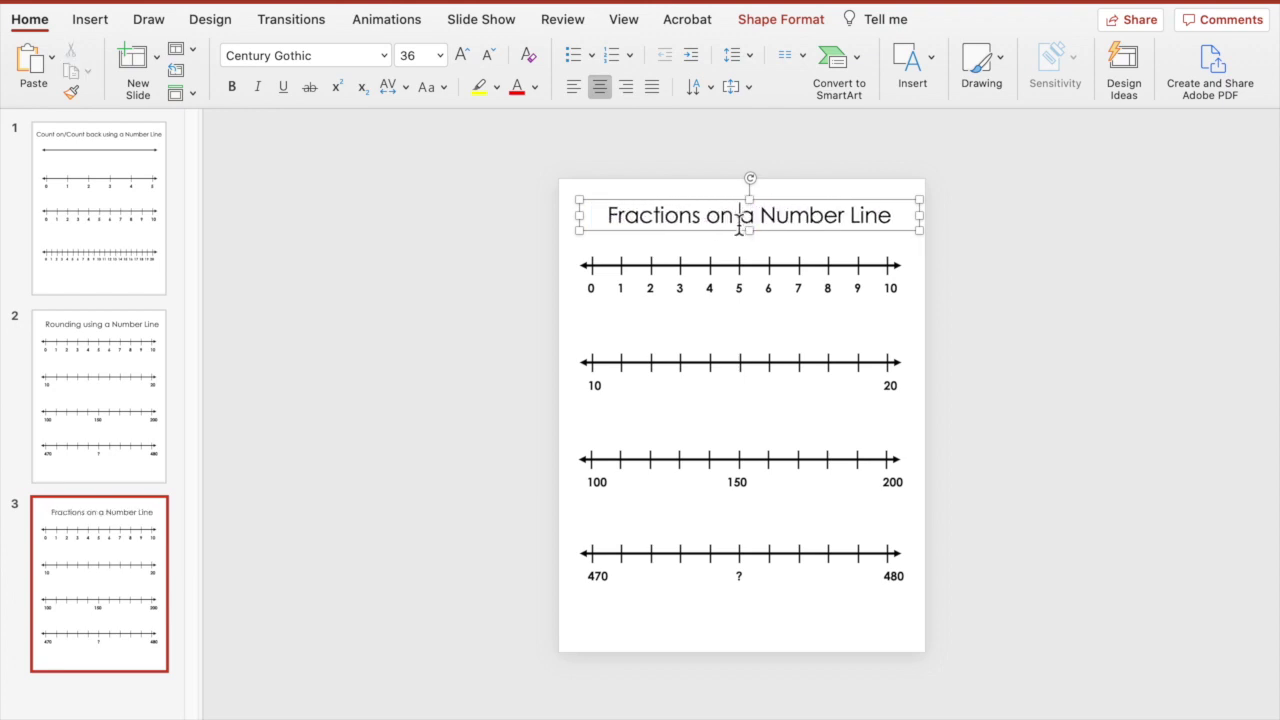
click(481, 355)
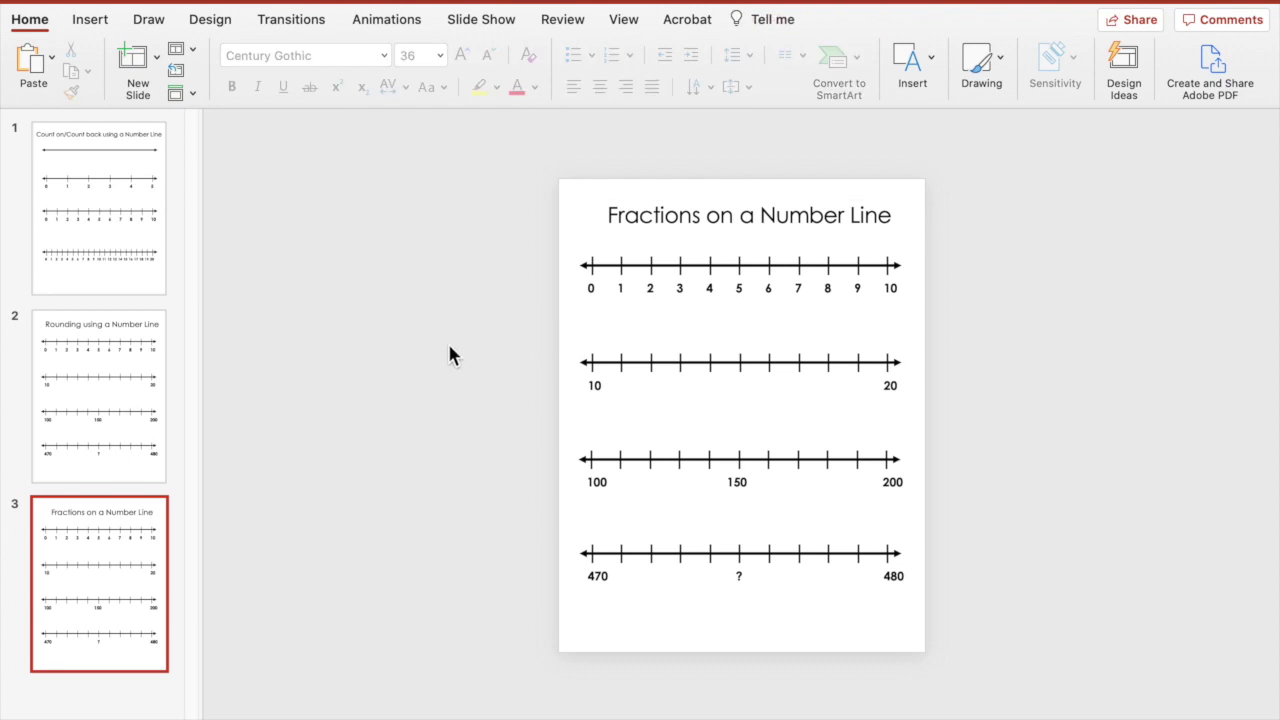
drag(494, 246, 1015, 610)
key(Delete)
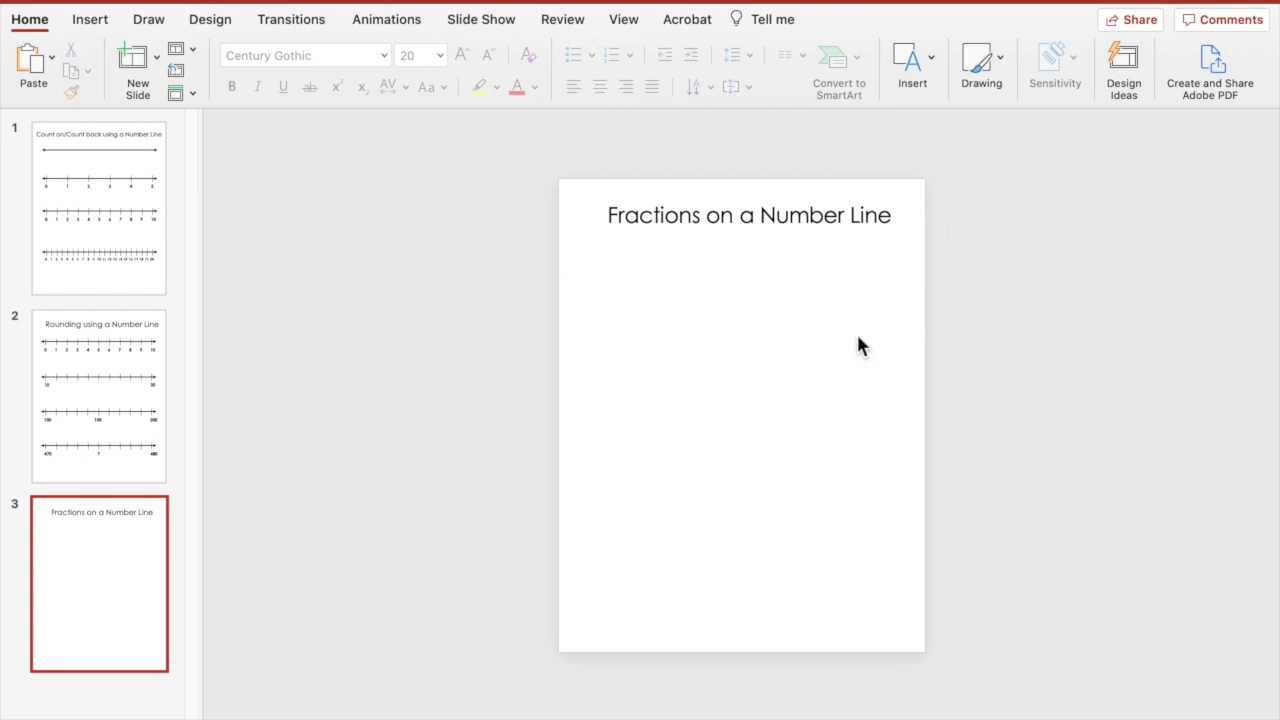
Step: Copy the blank number line from slide 1 onto slide 3 and place a second copy below it
click(112, 193)
click(712, 255)
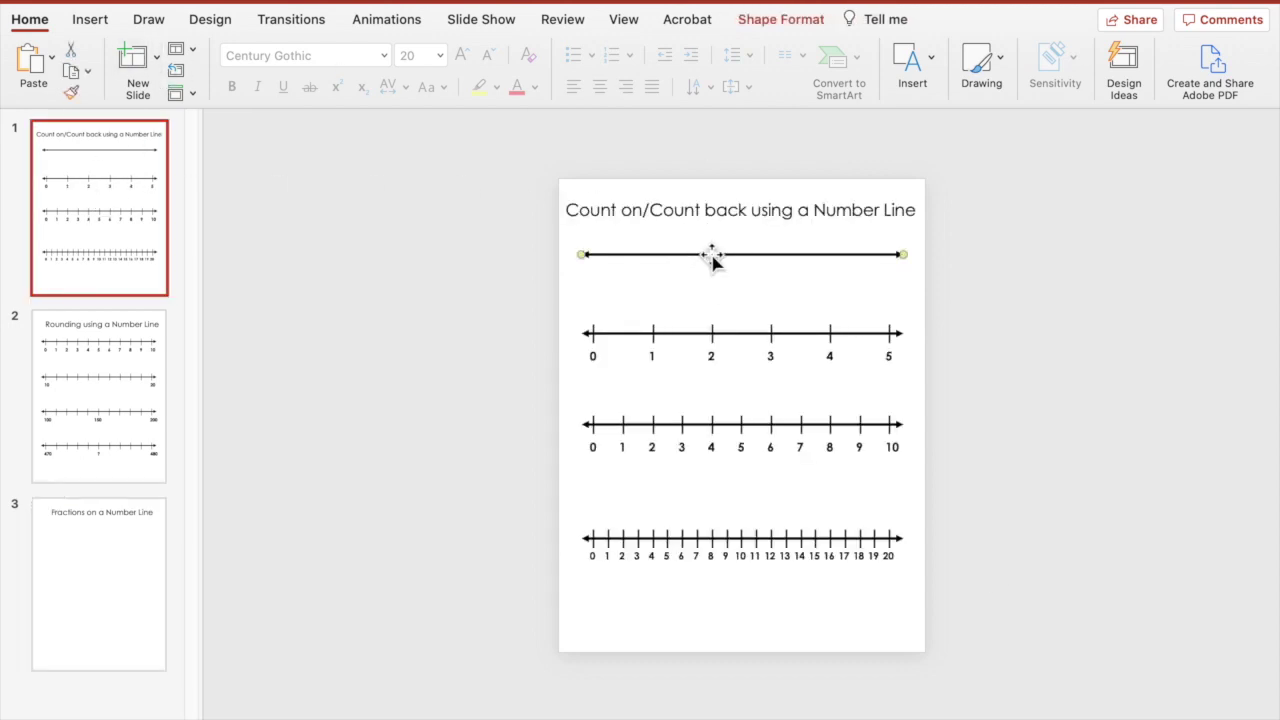
click(110, 567)
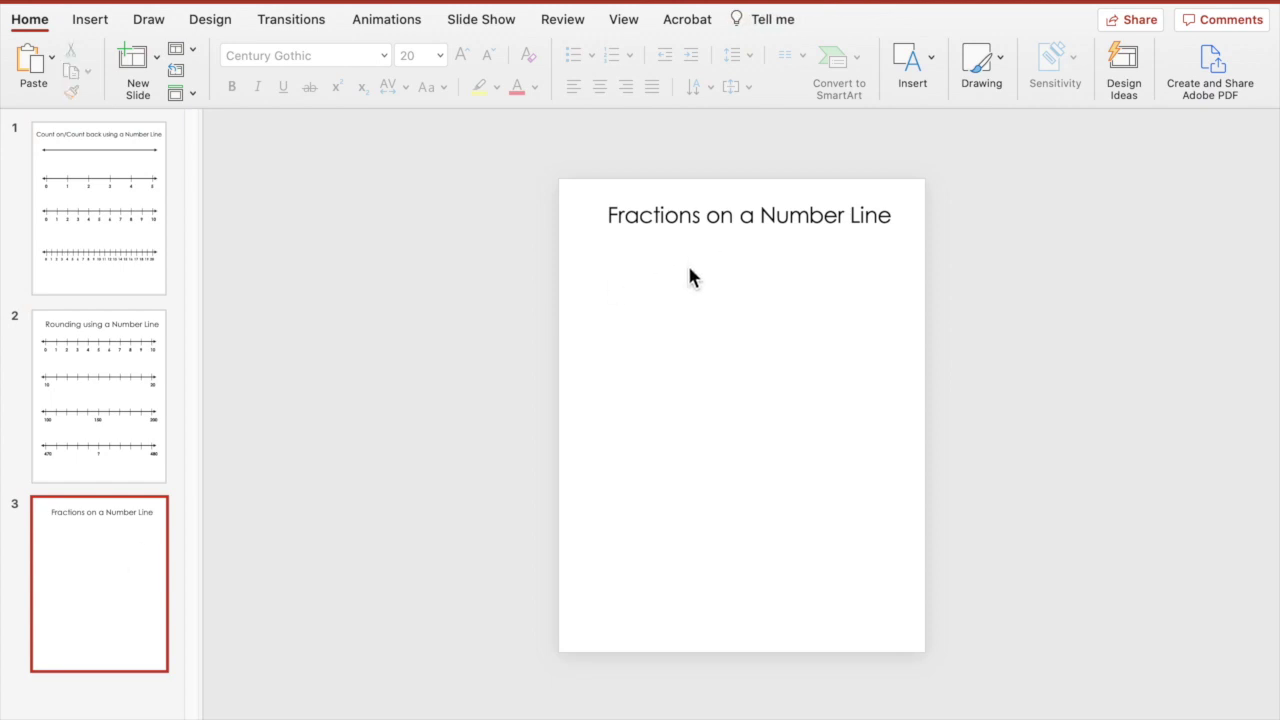
key(super+v)
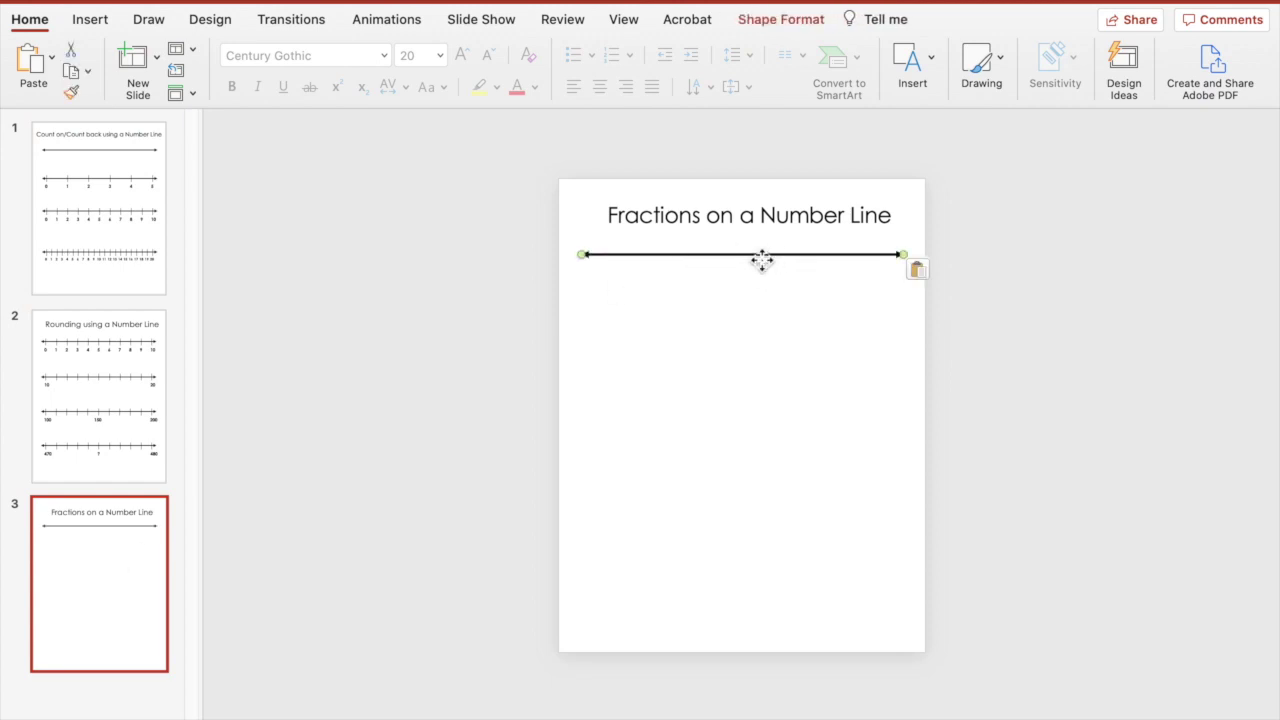
drag(763, 262, 751, 329)
click(536, 258)
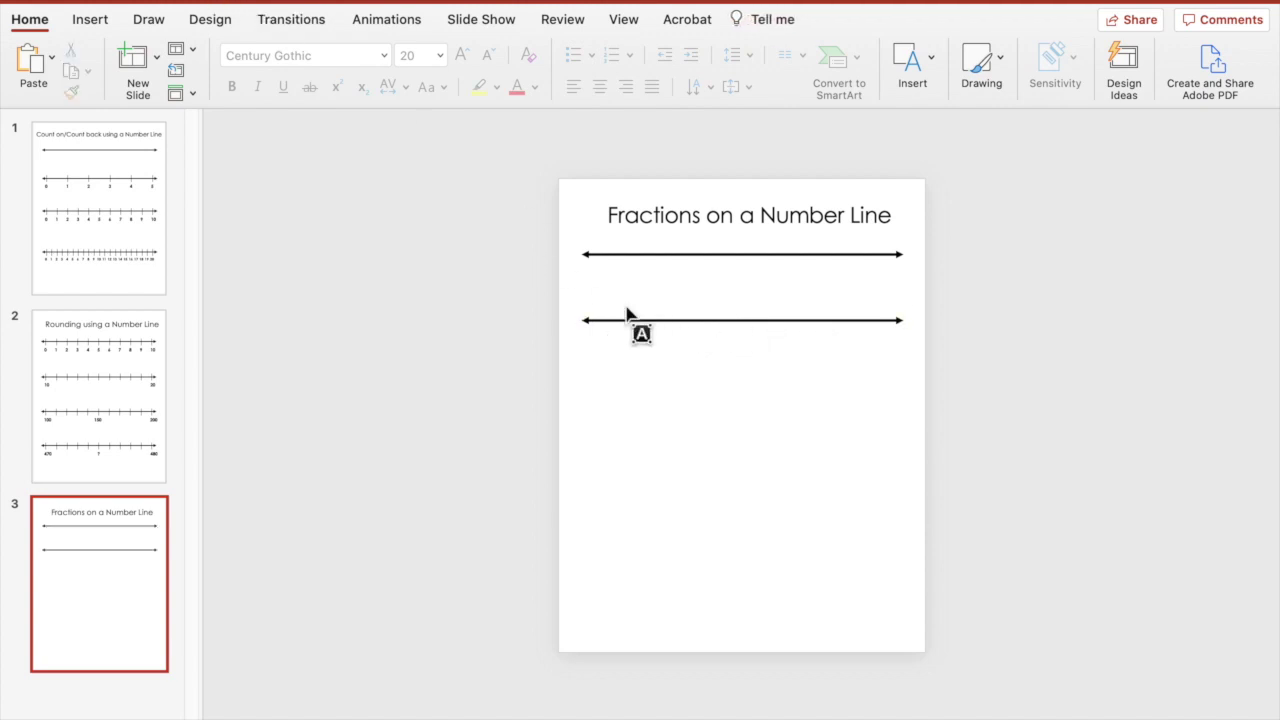
Step: Add a bold, centered 24 pt Century Gothic label "0" under the start of the second line and place a copy under its other end
click(585, 345)
click(384, 56)
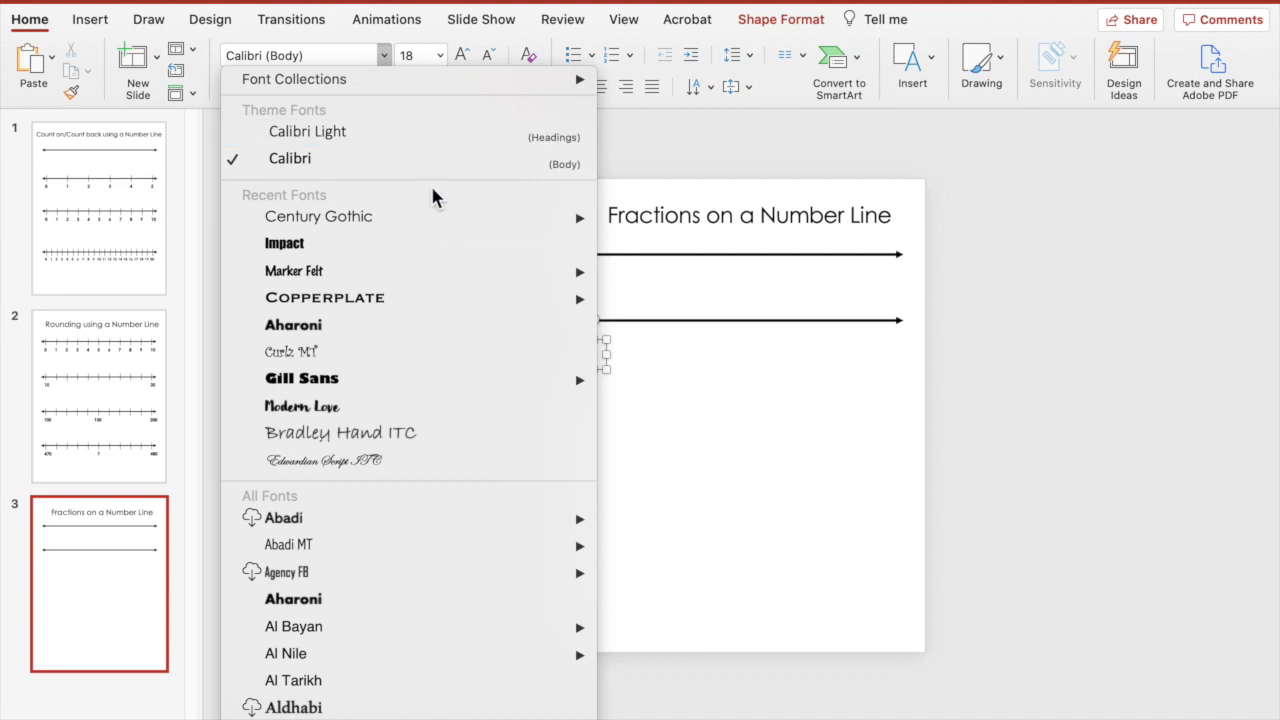
mouse_move(540, 217)
click(655, 308)
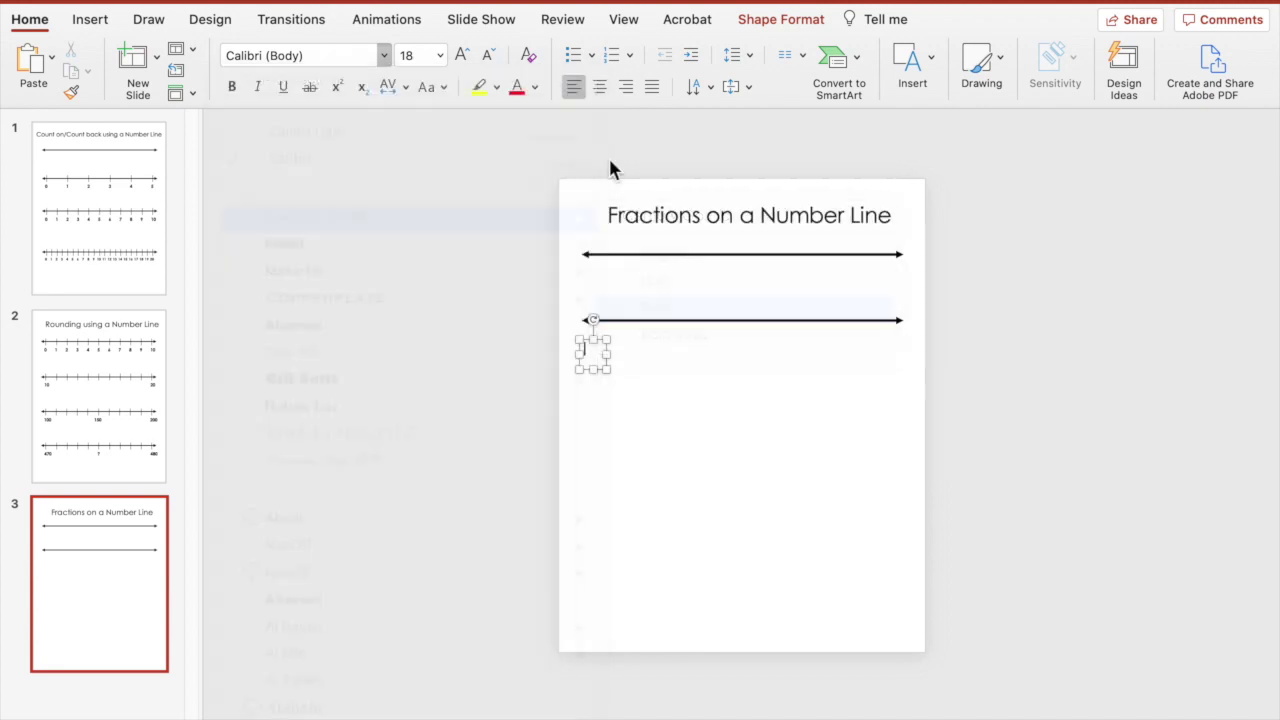
click(463, 57)
click(464, 58)
click(487, 56)
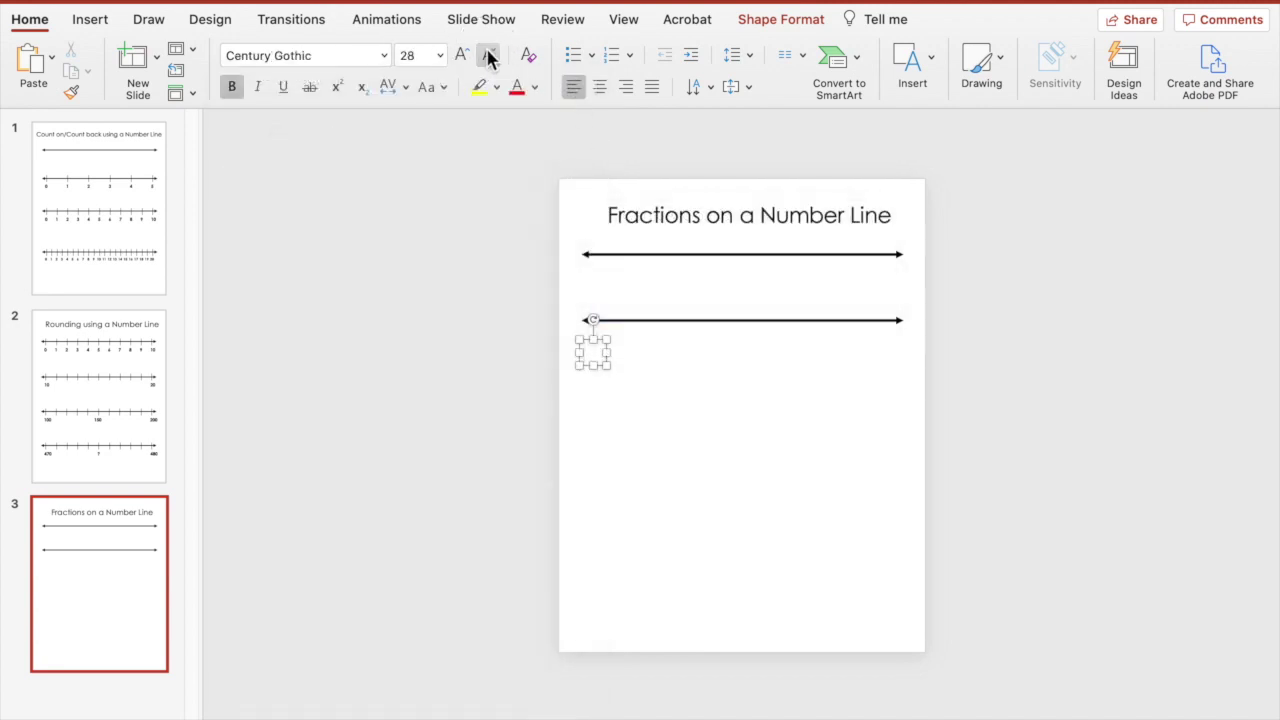
click(600, 87)
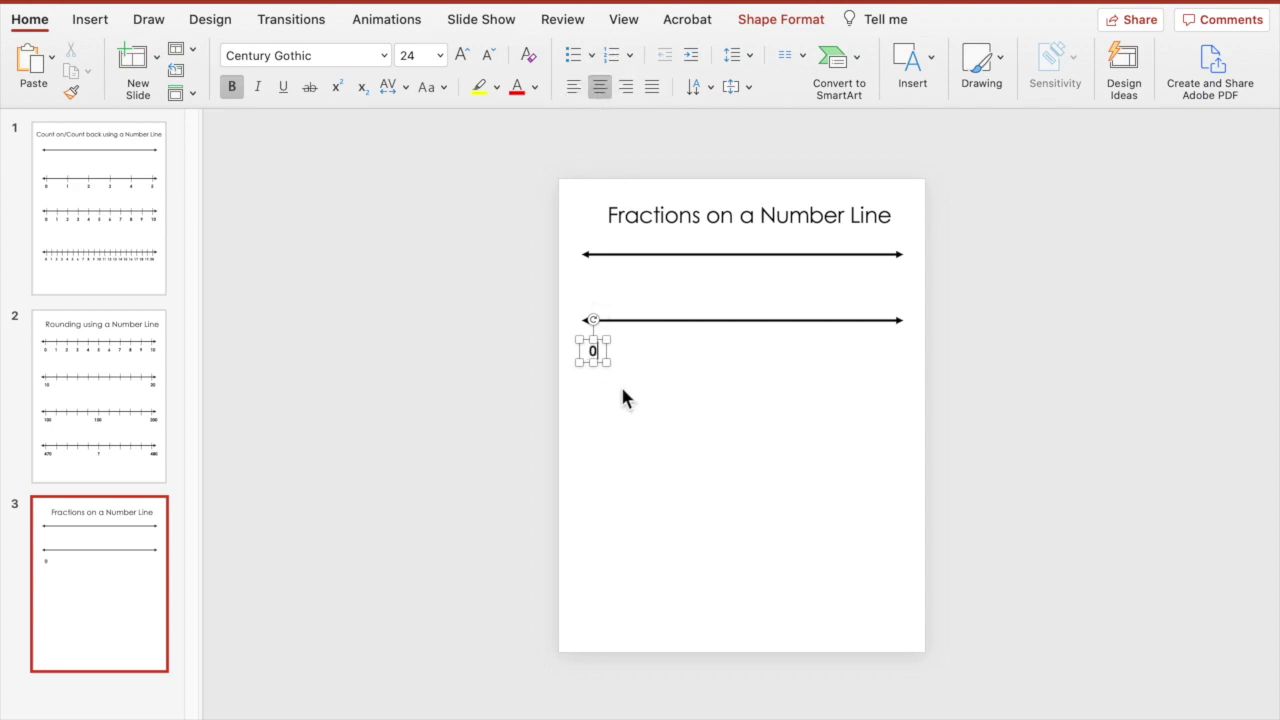
drag(605, 352, 895, 355)
click(796, 396)
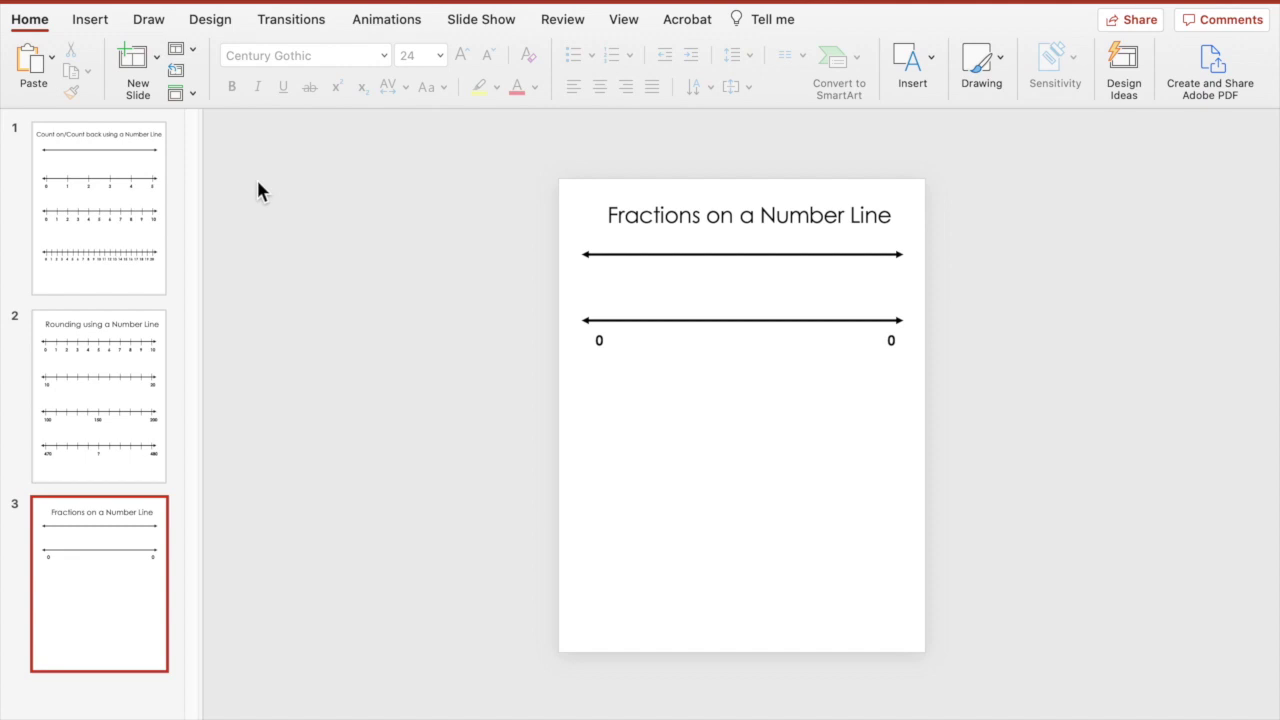
Step: Copy a tick mark from the 0–5 number line on slide 1 and place it at the ends of slide 3's second line
click(91, 177)
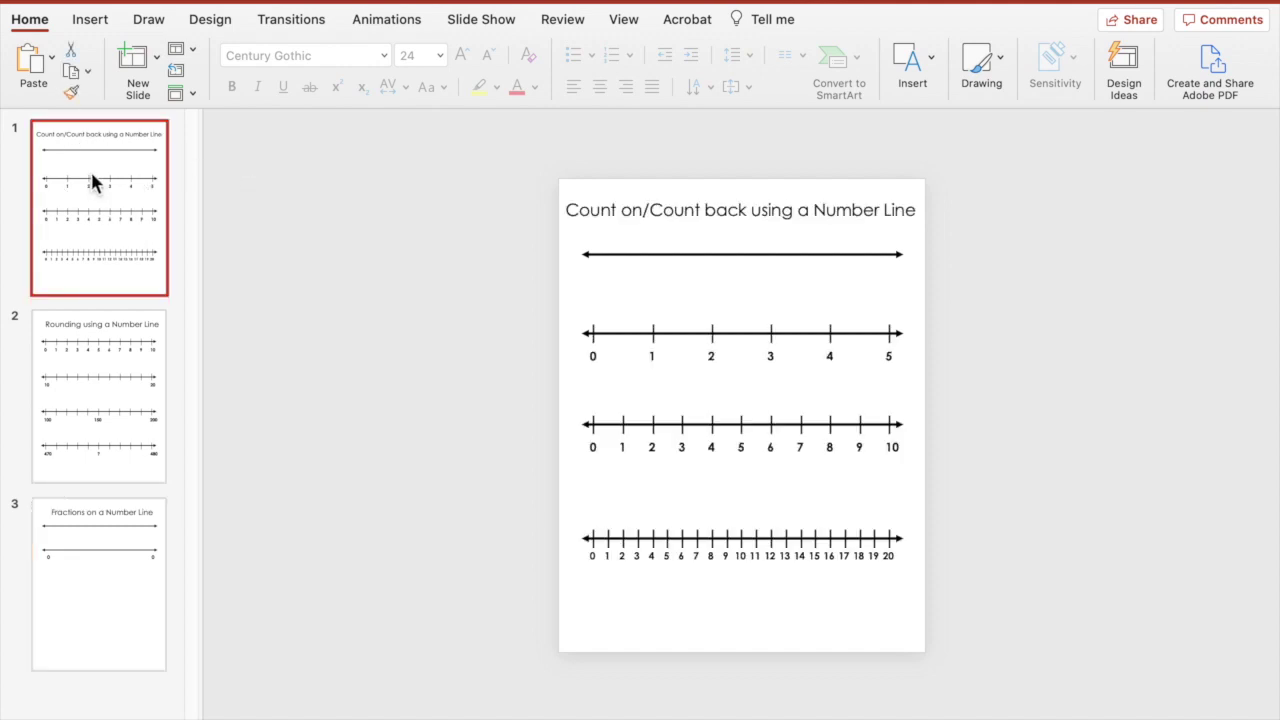
click(653, 336)
click(654, 333)
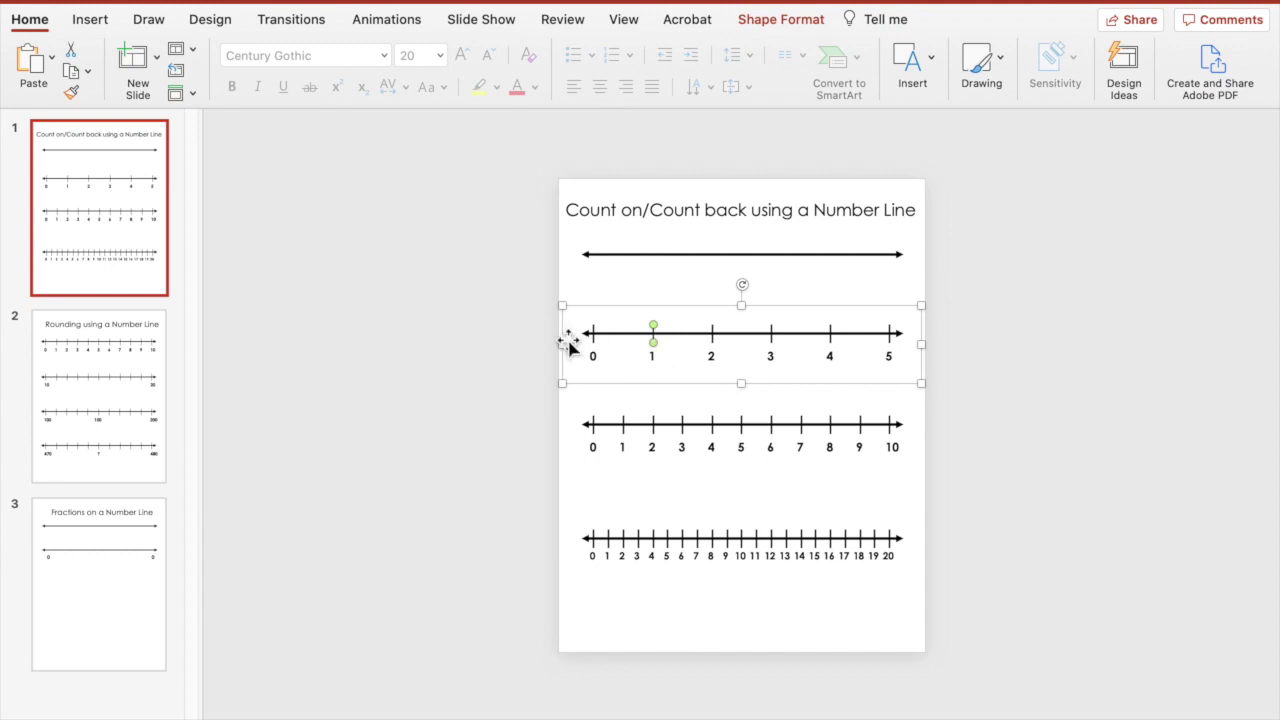
click(97, 506)
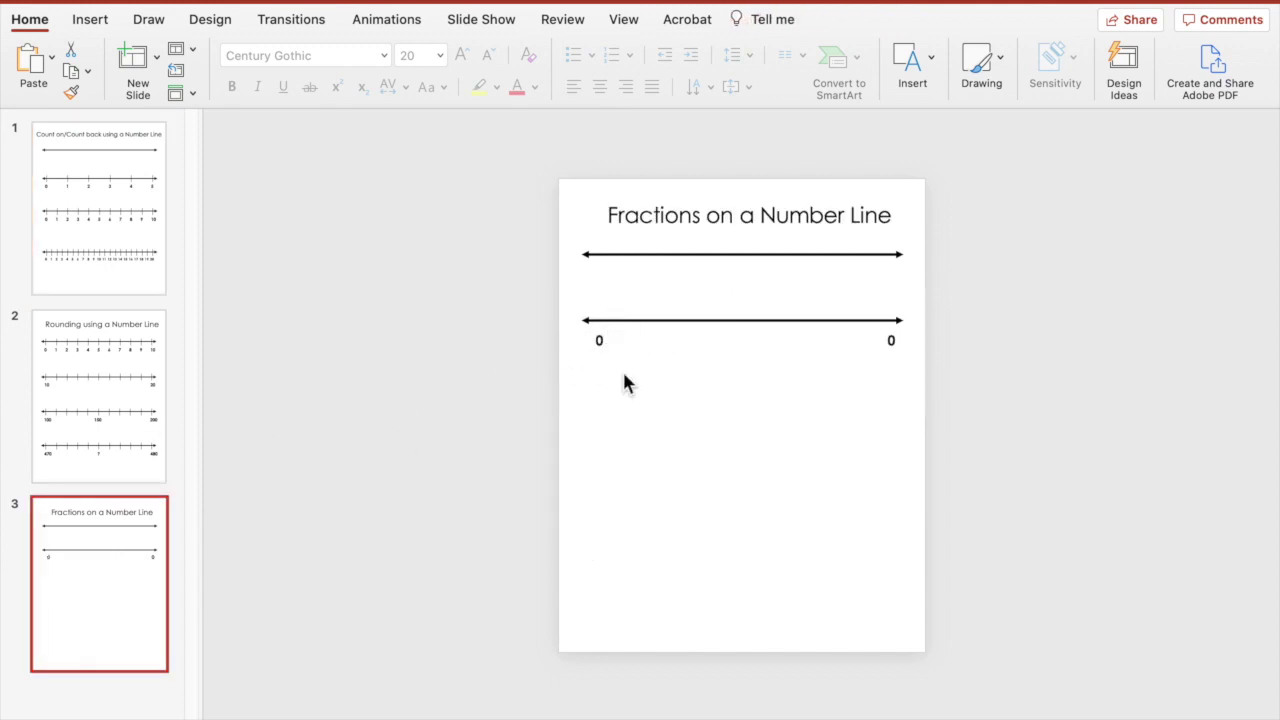
key(cmd+v)
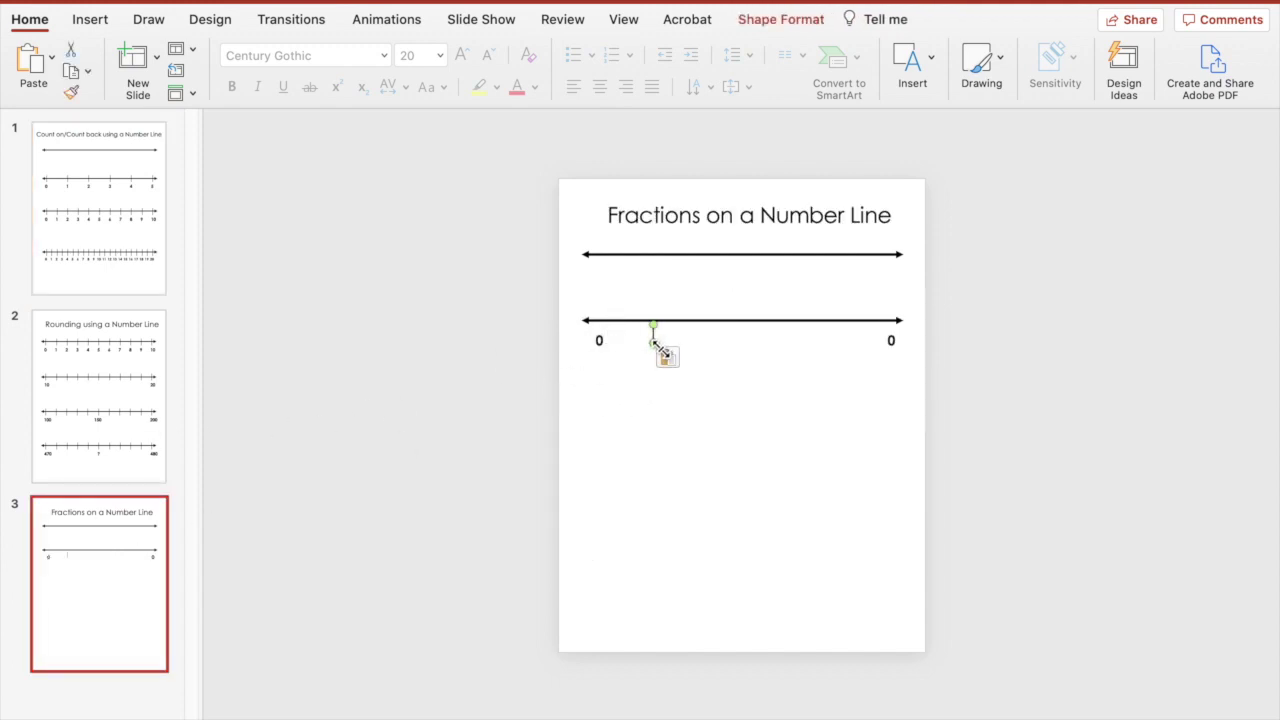
key(cmd+v)
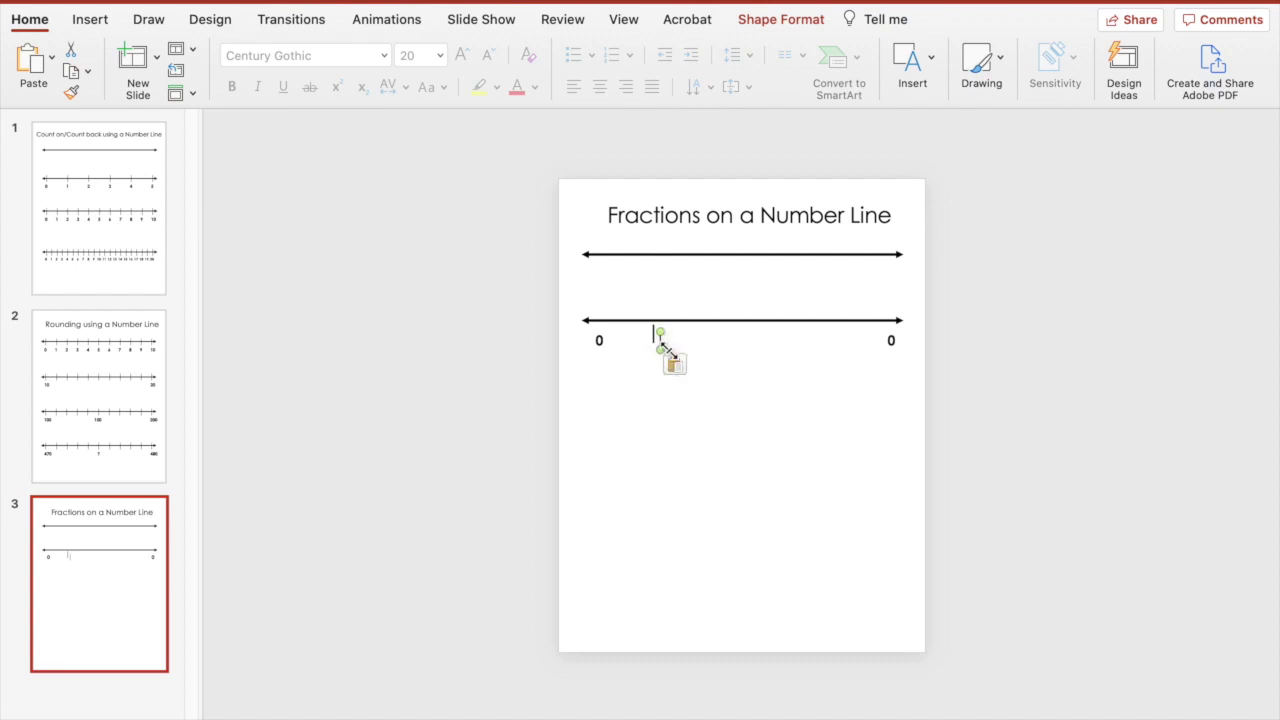
drag(668, 350, 597, 320)
Step: Change the label under the far end of the second number line to 1
click(893, 341)
click(897, 342)
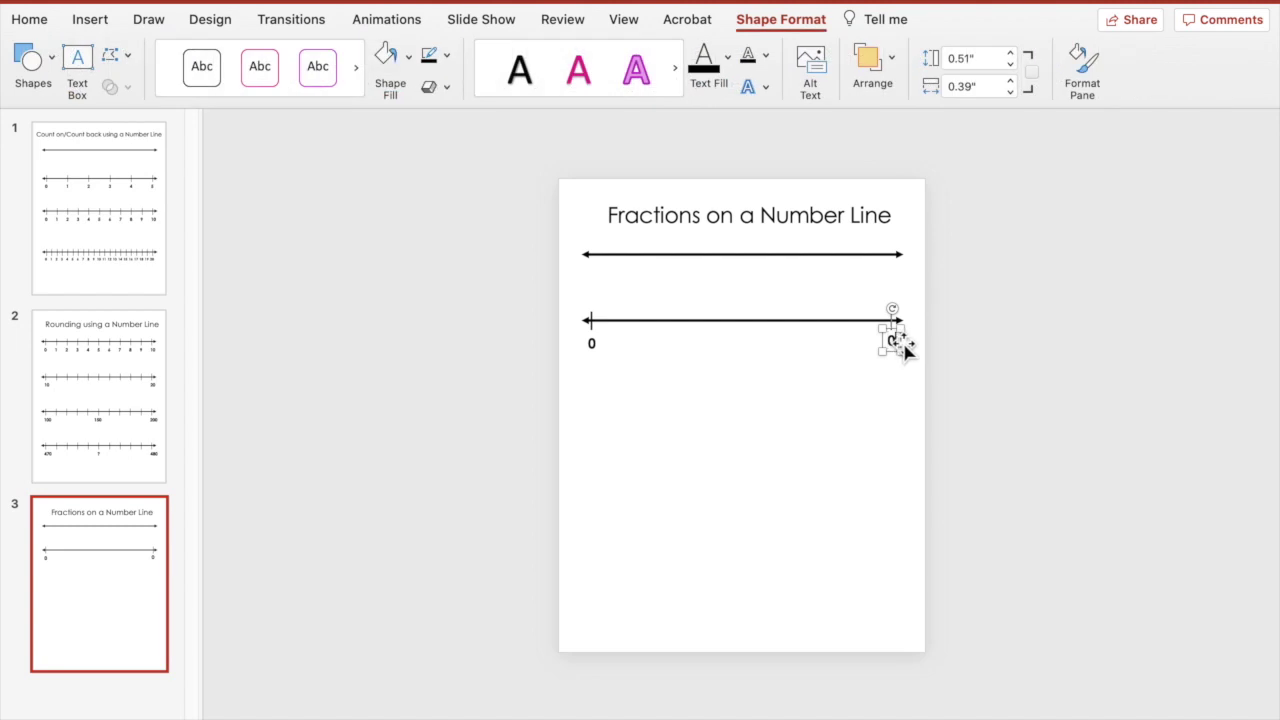
text(1)
click(690, 410)
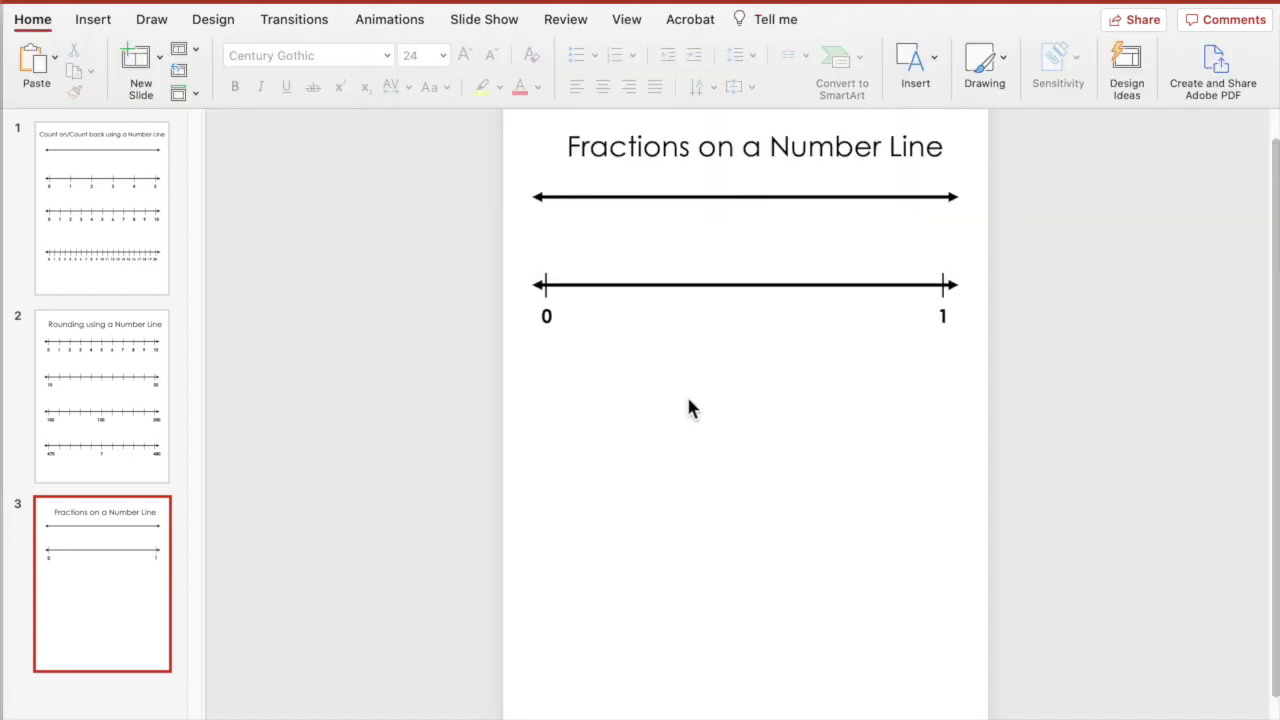
Step: Duplicate the complete 0–1 number line with its ticks and labels and place the copy below the original
drag(413, 249, 1109, 392)
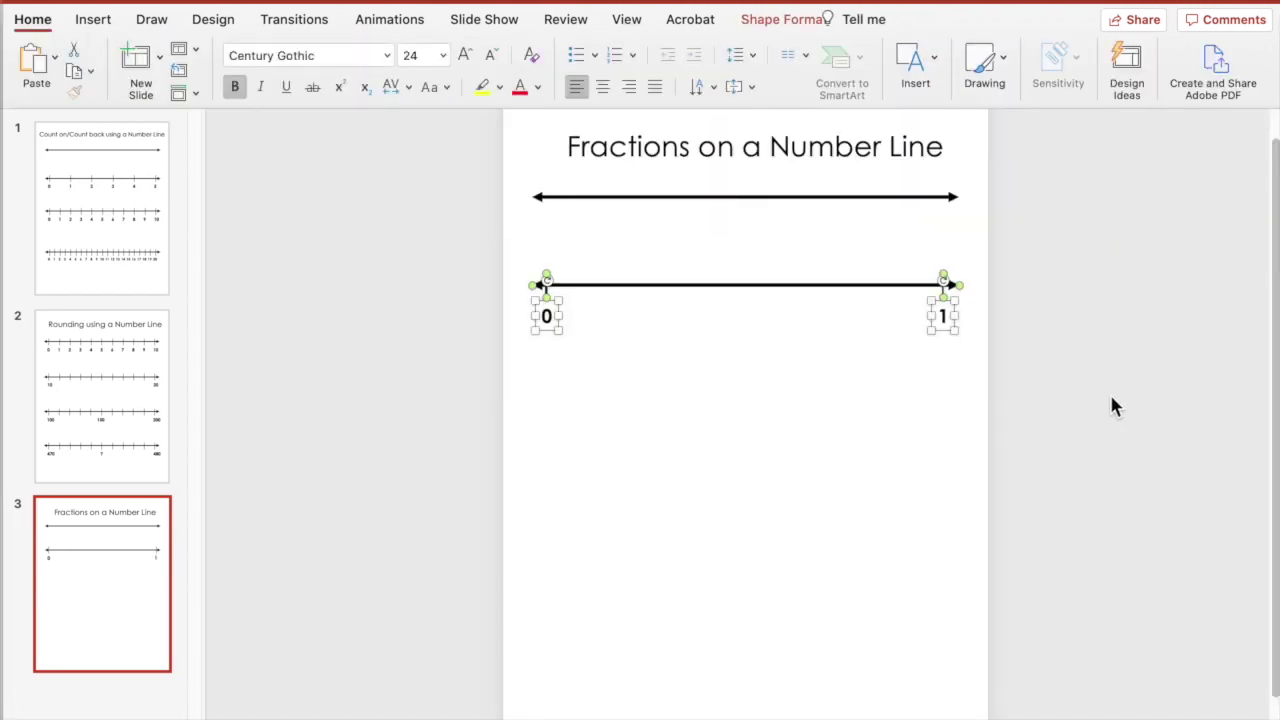
drag(740, 285, 749, 415)
click(740, 460)
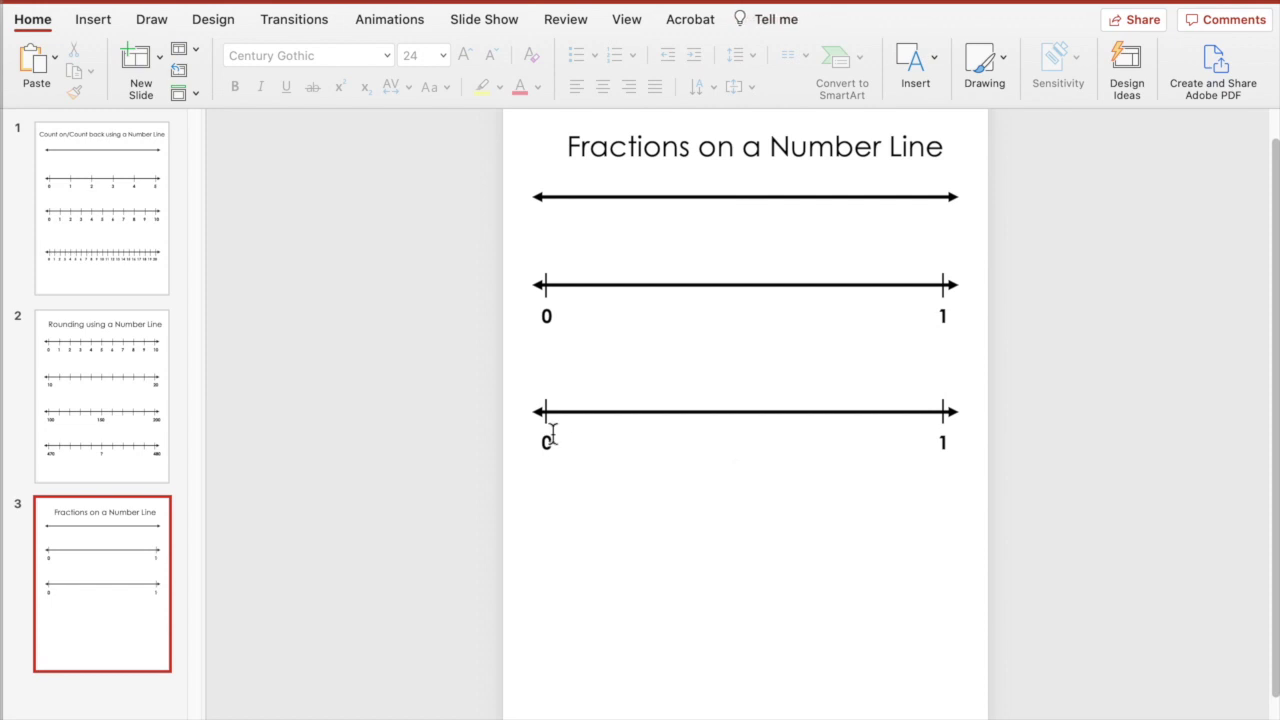
Step: Duplicate the tick mark at 0 on the new number line and place the copy at the line's midpoint
click(546, 411)
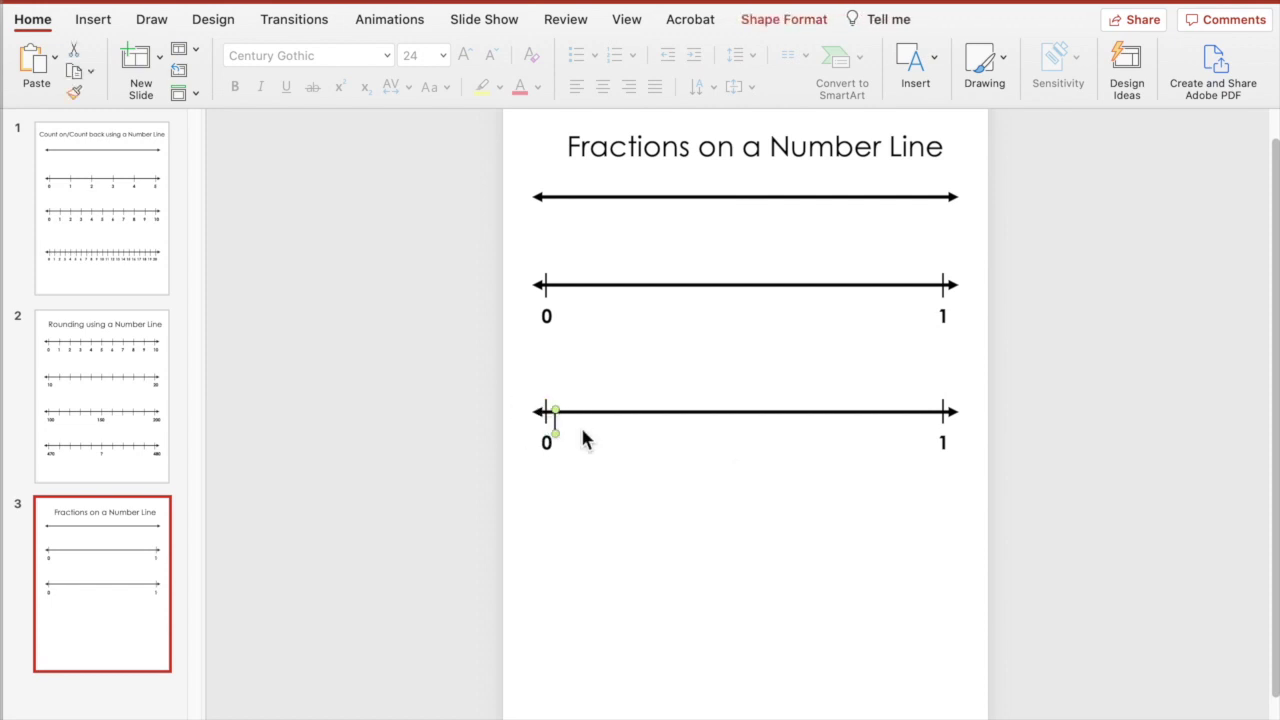
drag(558, 432, 748, 410)
key(super+z)
click(545, 402)
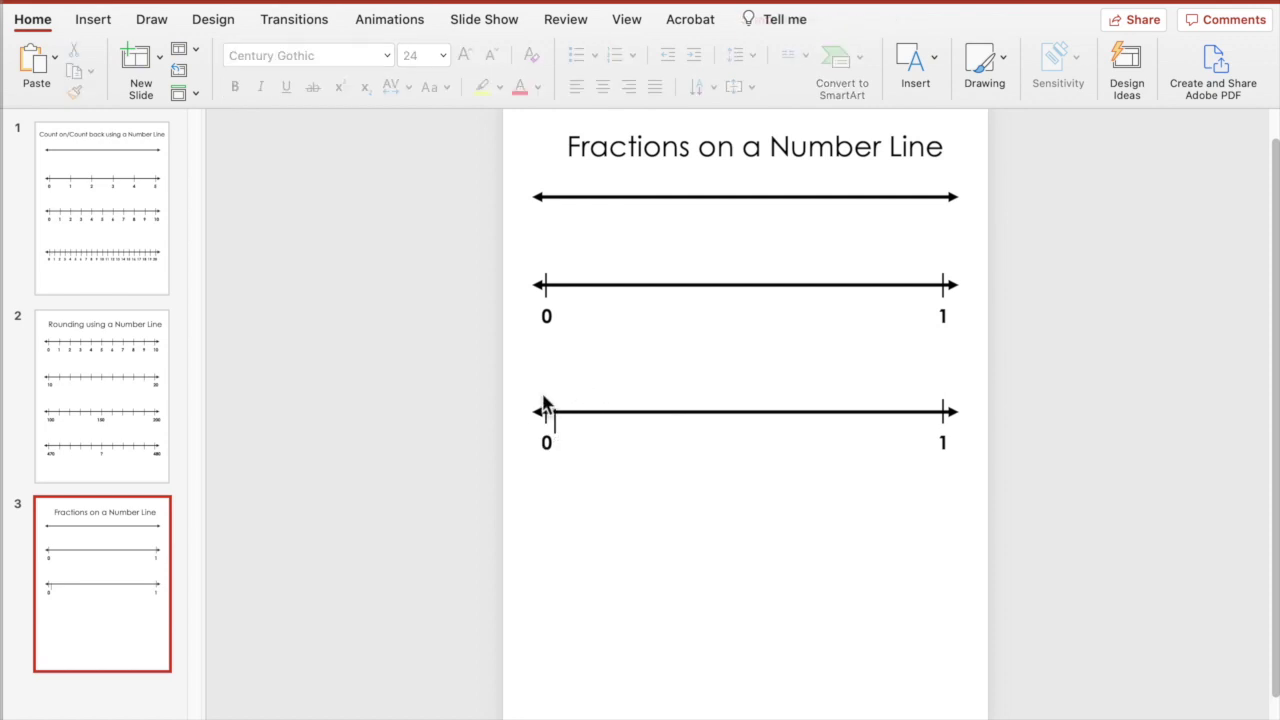
drag(557, 430, 746, 414)
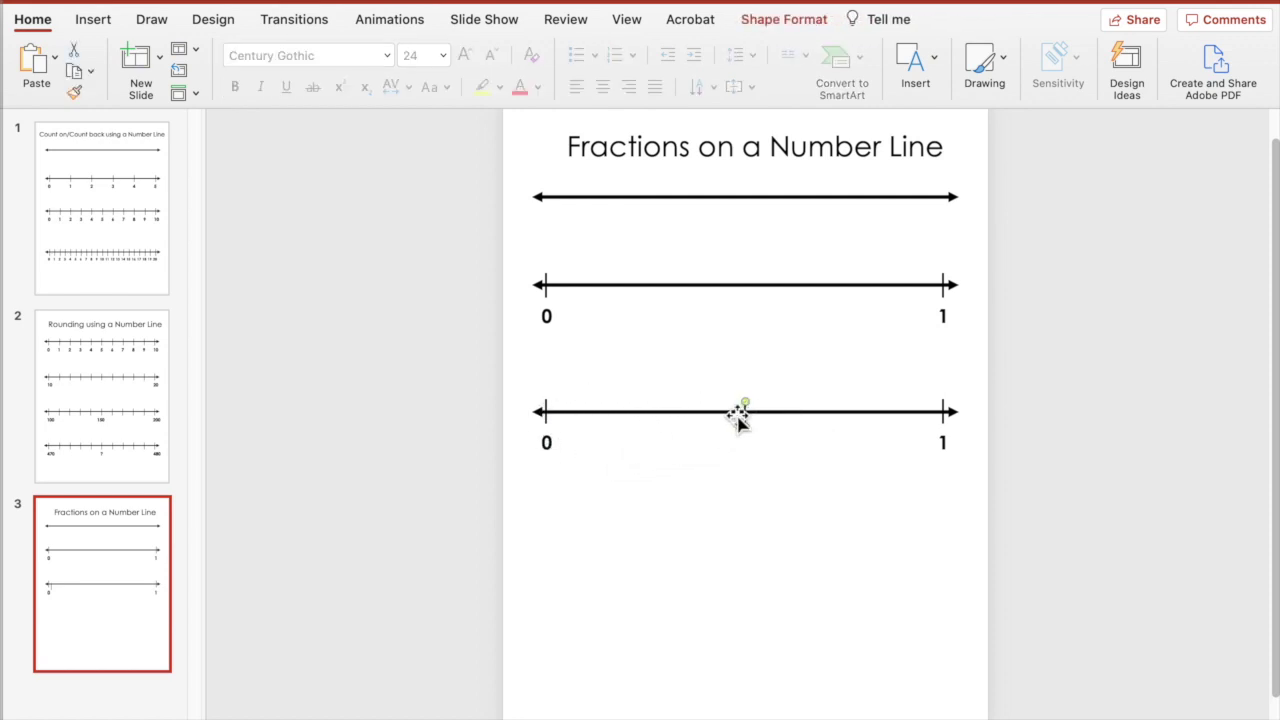
Step: Distribute the three tick marks on the third number line evenly in the horizontal direction
drag(541, 371, 950, 432)
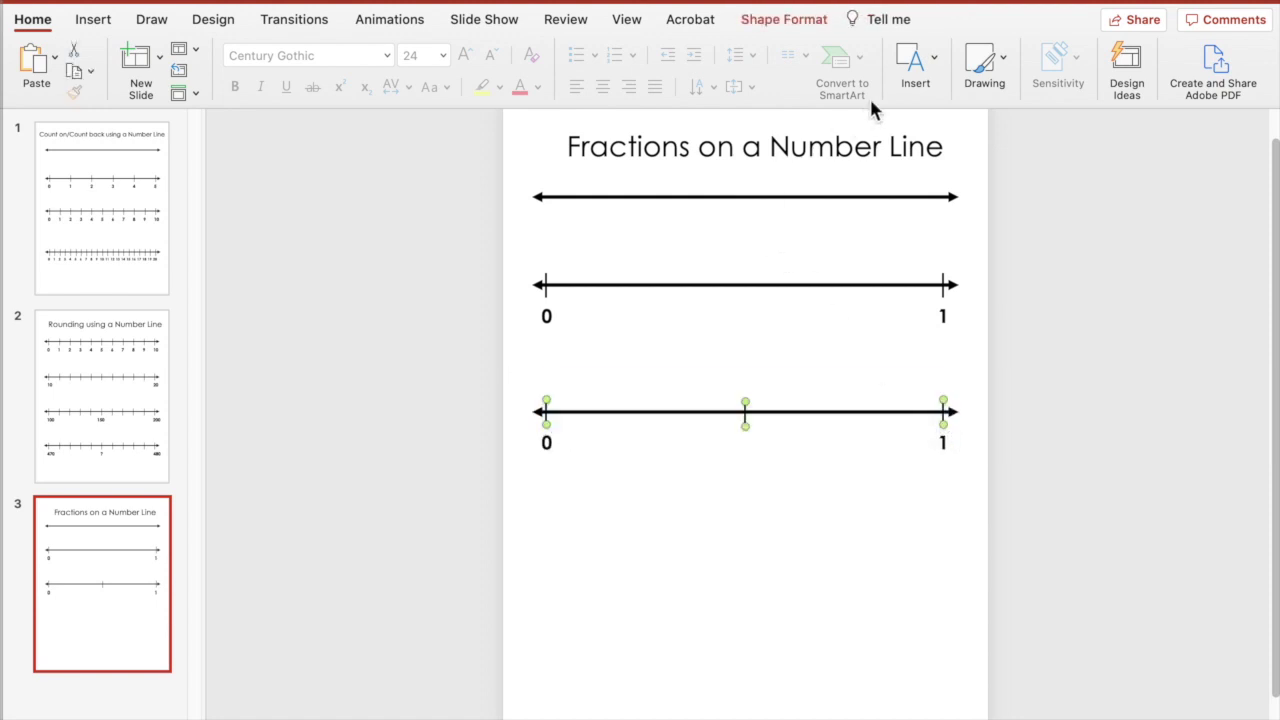
click(803, 20)
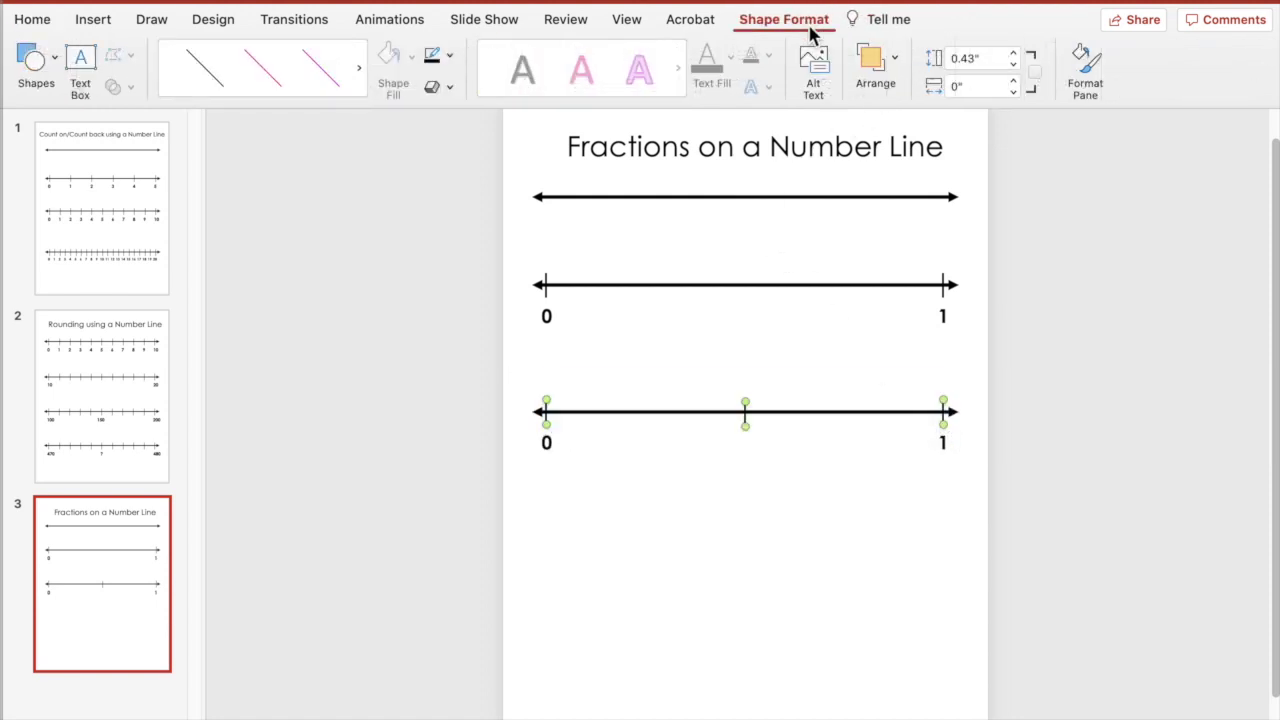
click(880, 70)
click(930, 148)
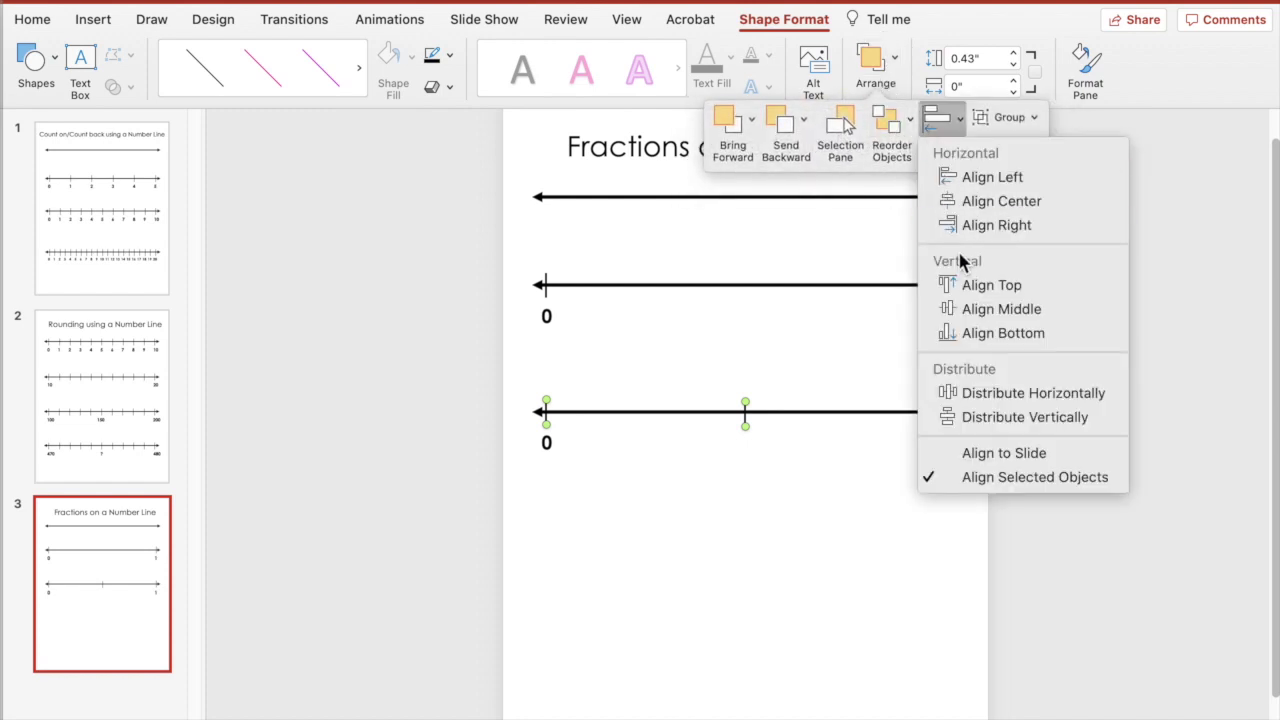
click(965, 391)
click(842, 472)
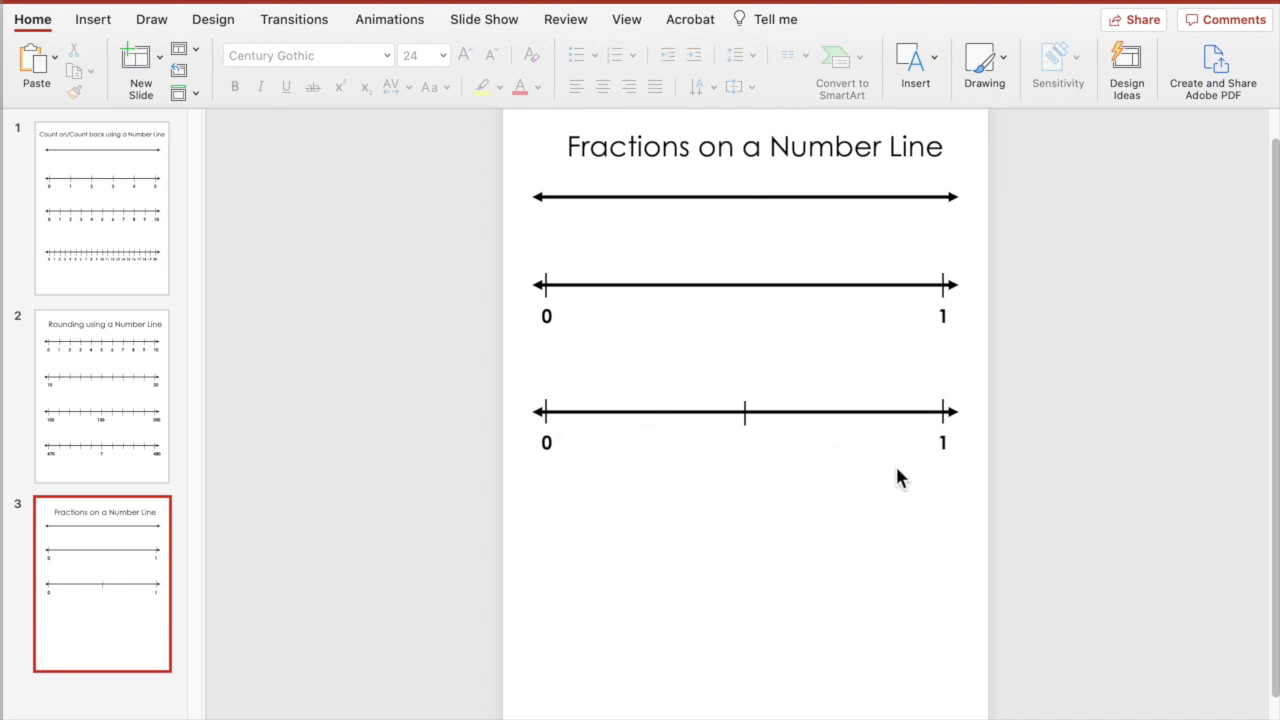
Step: Duplicate the number line divided into halves, including its labels, and place the copy below it
drag(520, 375, 1019, 486)
key(super+d)
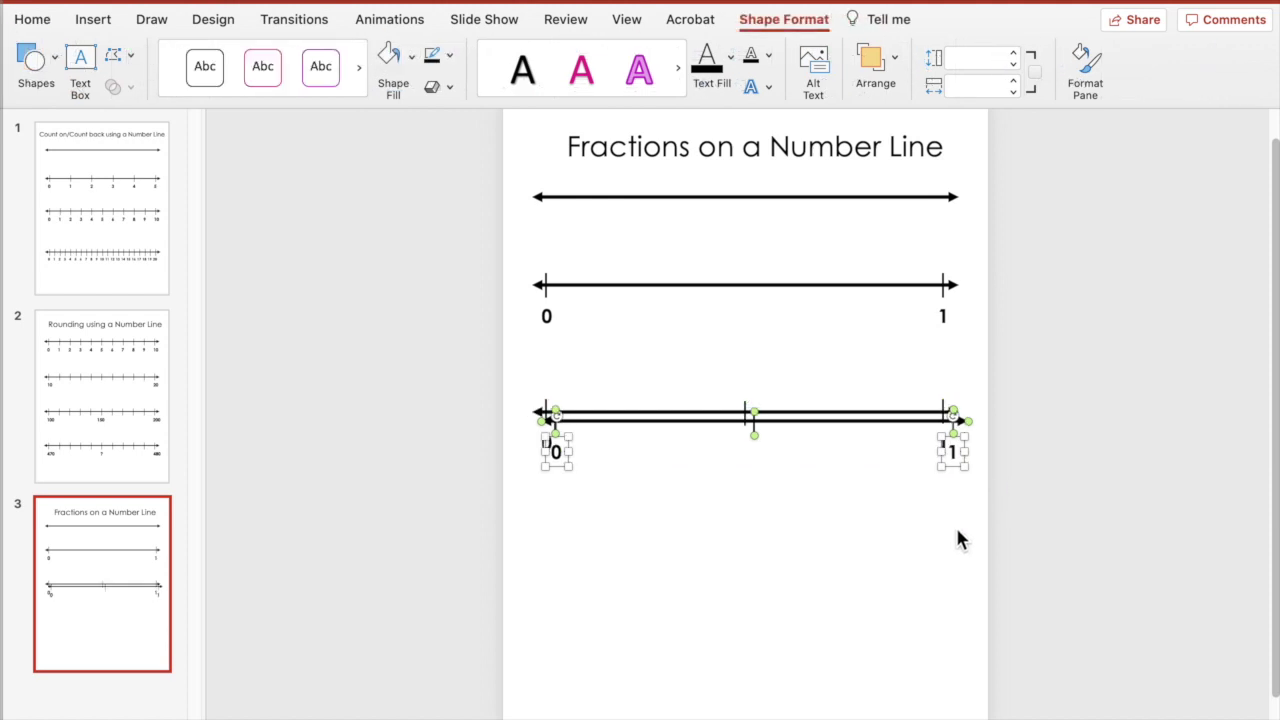
drag(843, 423, 845, 556)
Step: Add two copies of the middle tick mark on the lowest number line, near its one-quarter and three-quarter points
click(752, 543)
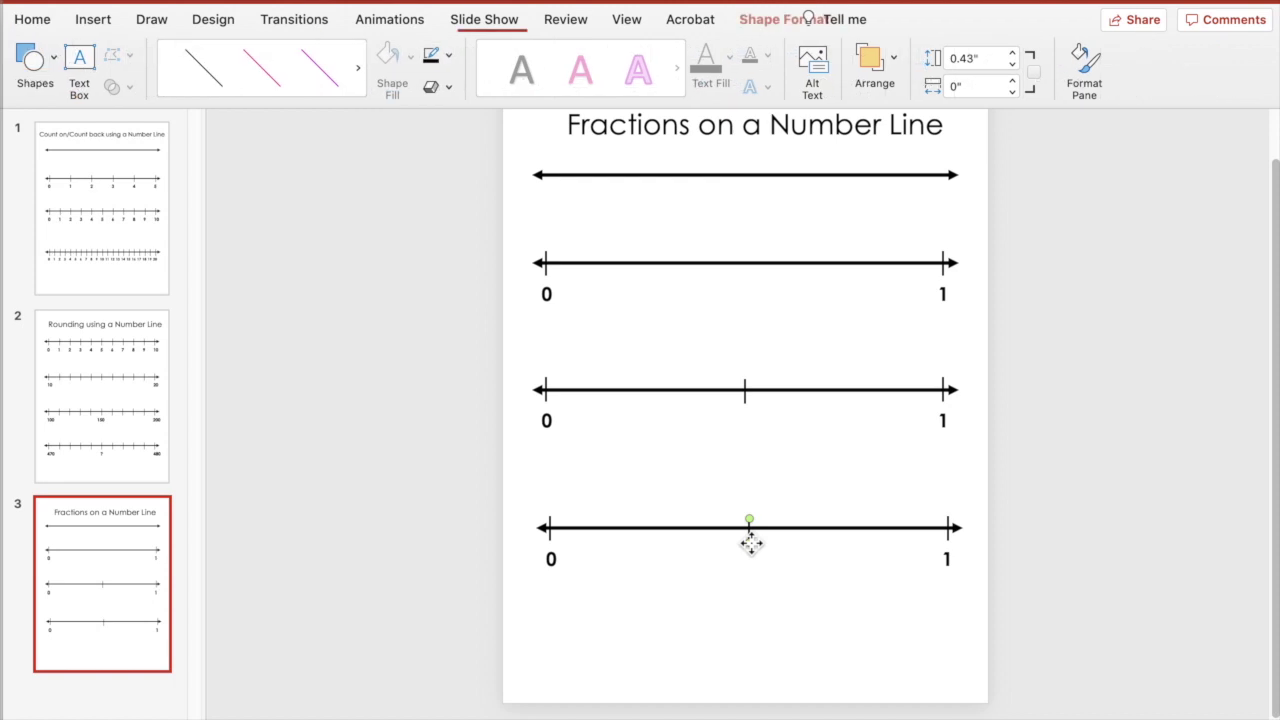
key(super+d)
drag(760, 545, 848, 540)
drag(760, 542, 640, 531)
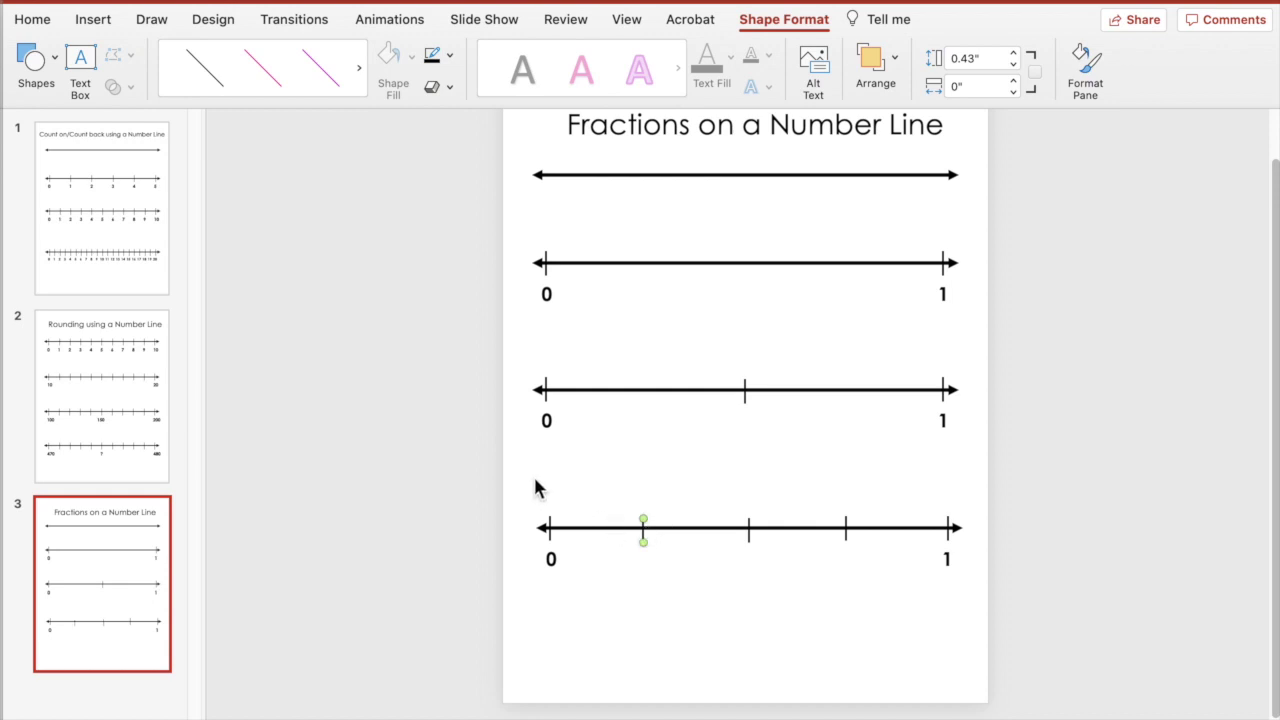
Step: Distribute the five tick marks on the lowest number line evenly in the horizontal direction
drag(531, 476, 958, 561)
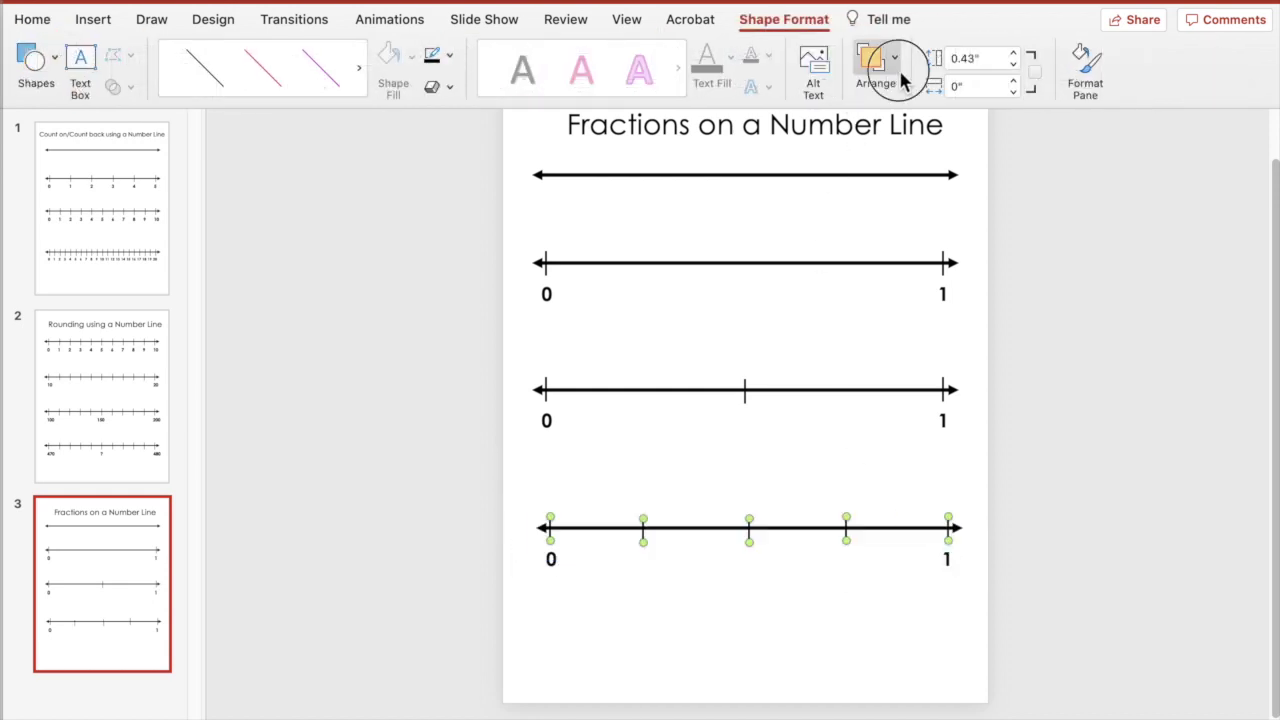
click(900, 80)
click(942, 130)
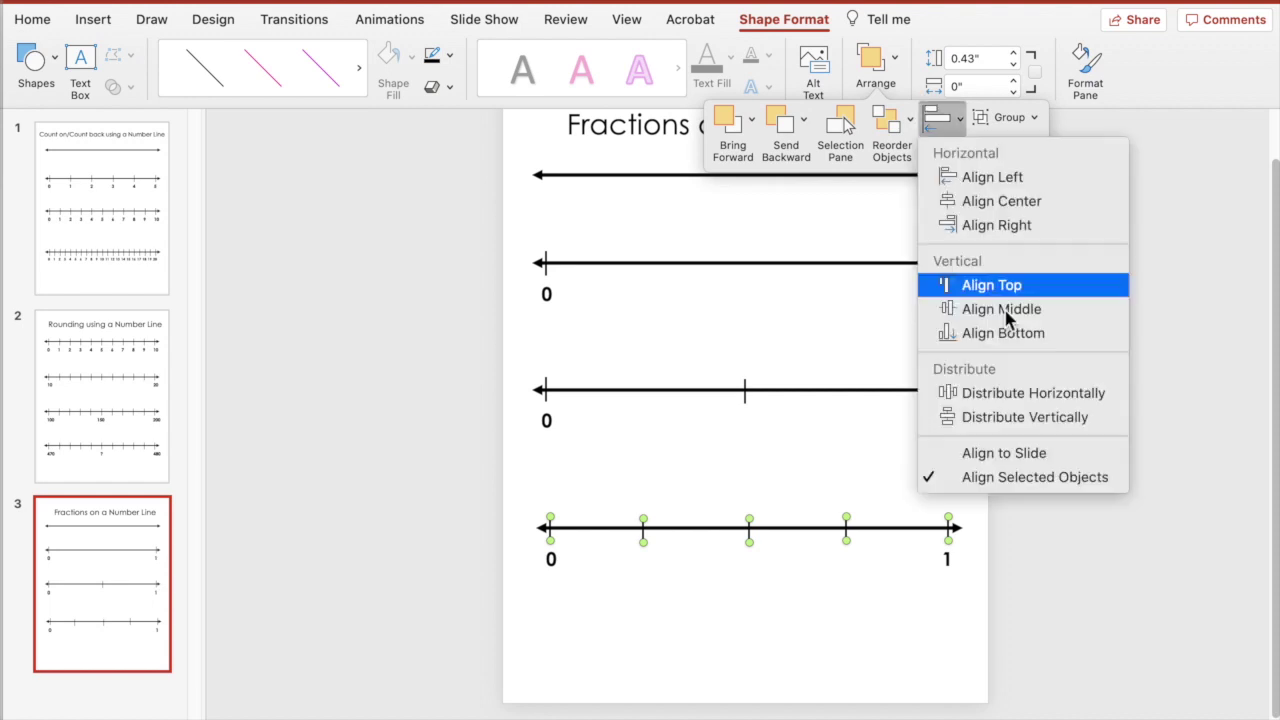
click(1008, 393)
click(1134, 510)
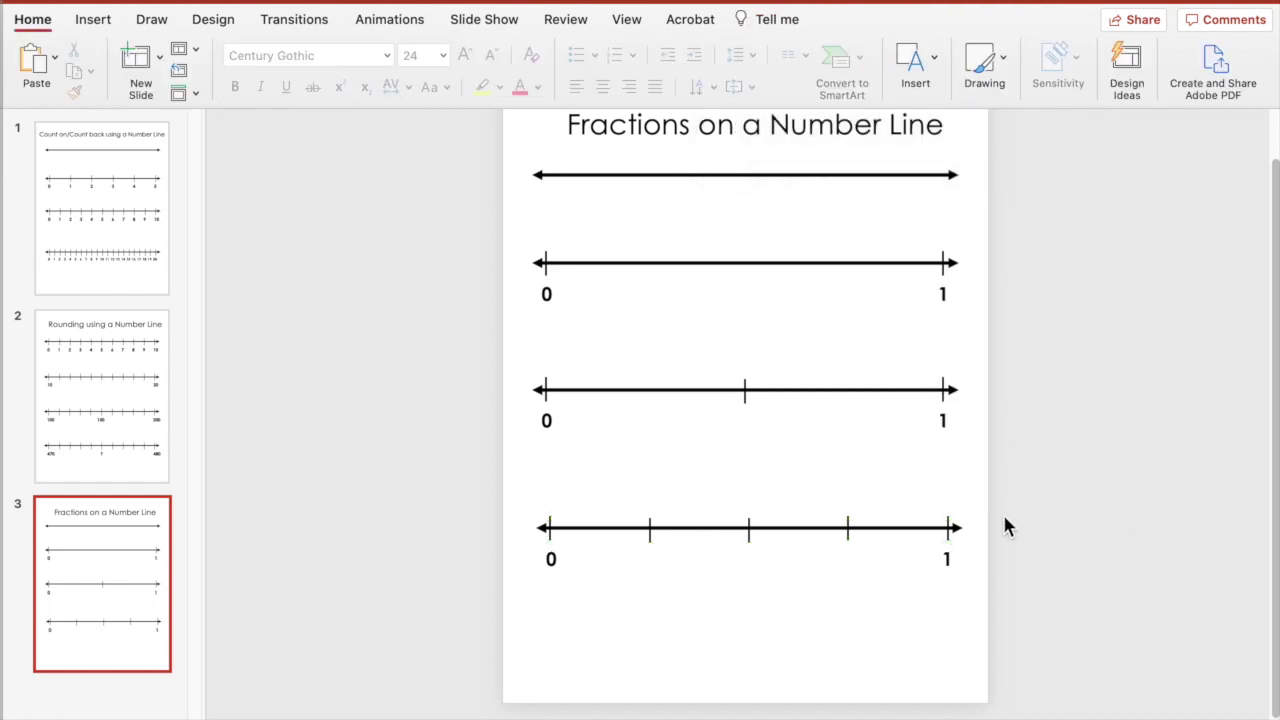
Step: Duplicate the number line divided into quarters, including its labels, and place the copy directly below it
drag(505, 492, 1063, 611)
key(super+d)
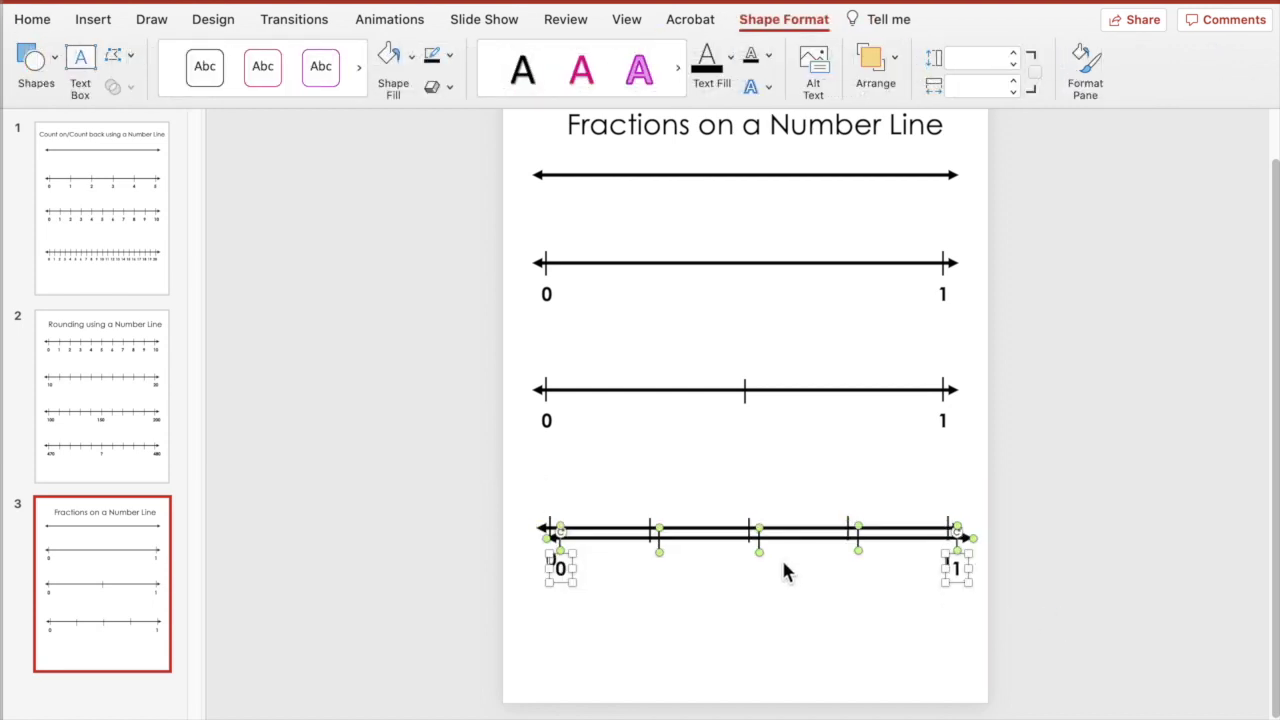
drag(800, 545, 787, 633)
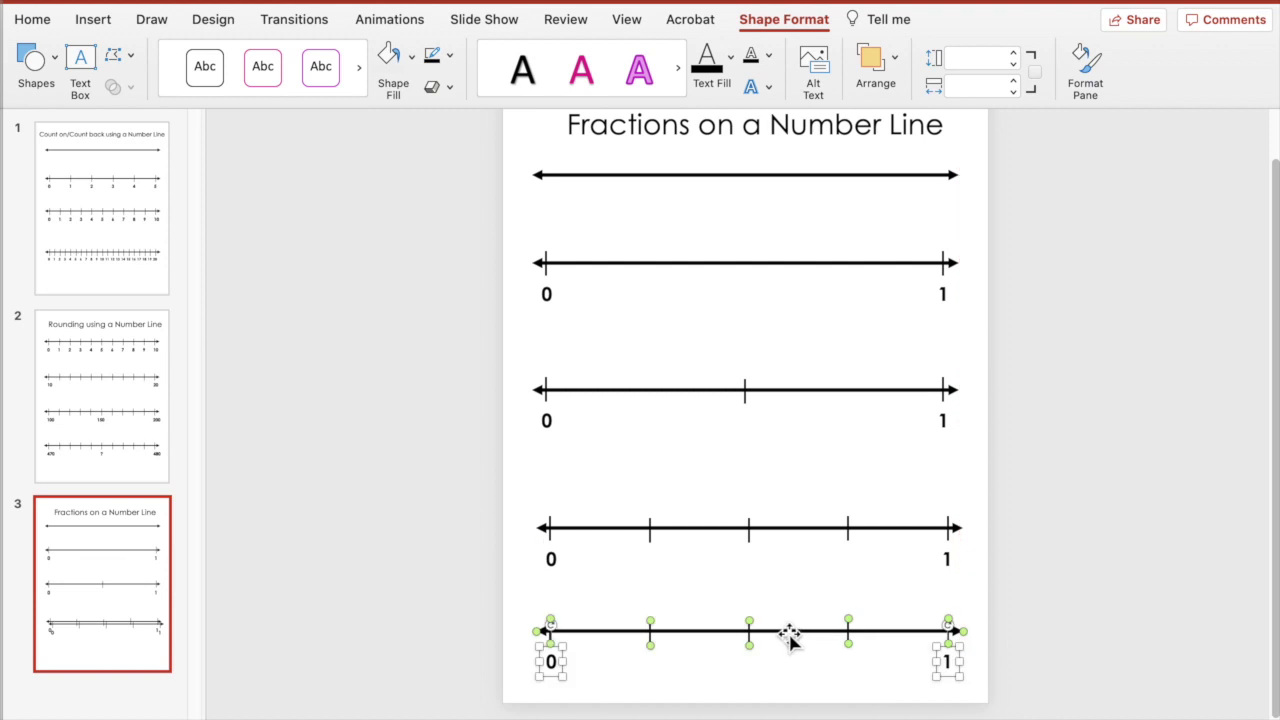
click(683, 600)
Step: Delete the tick mark at the one-quarter point of the lowest number line
drag(518, 598, 950, 655)
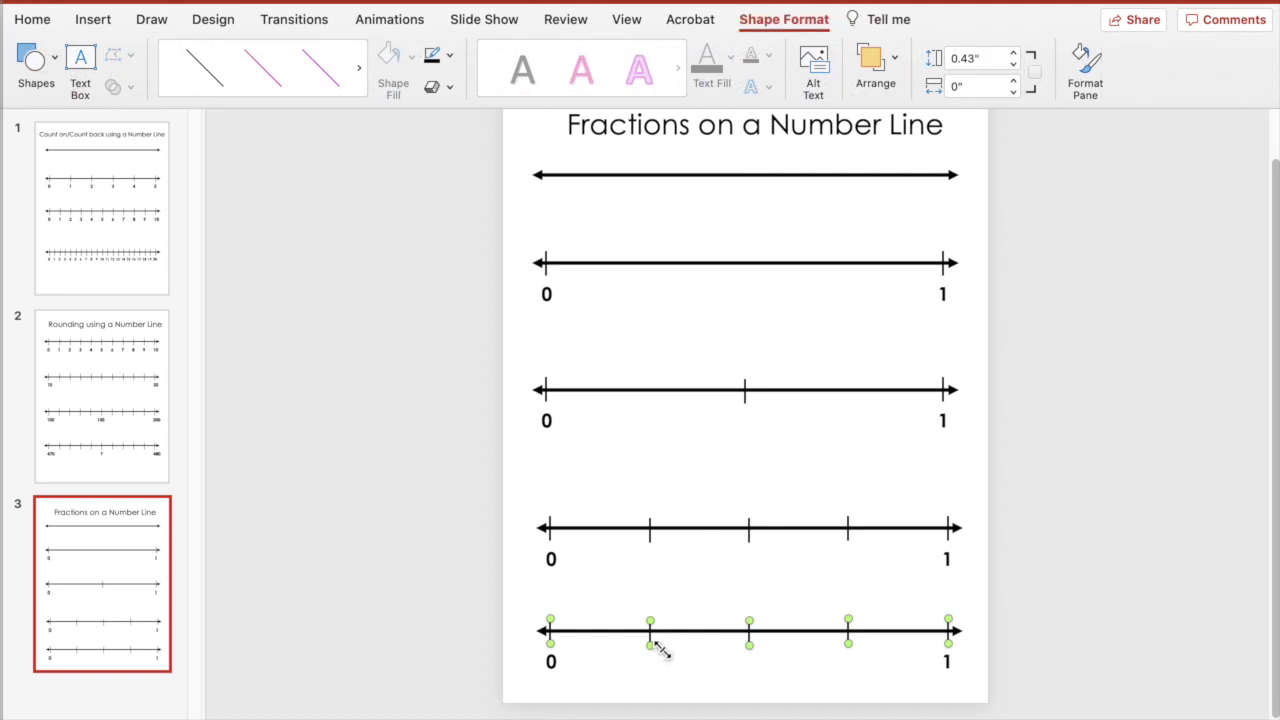
click(623, 671)
click(651, 634)
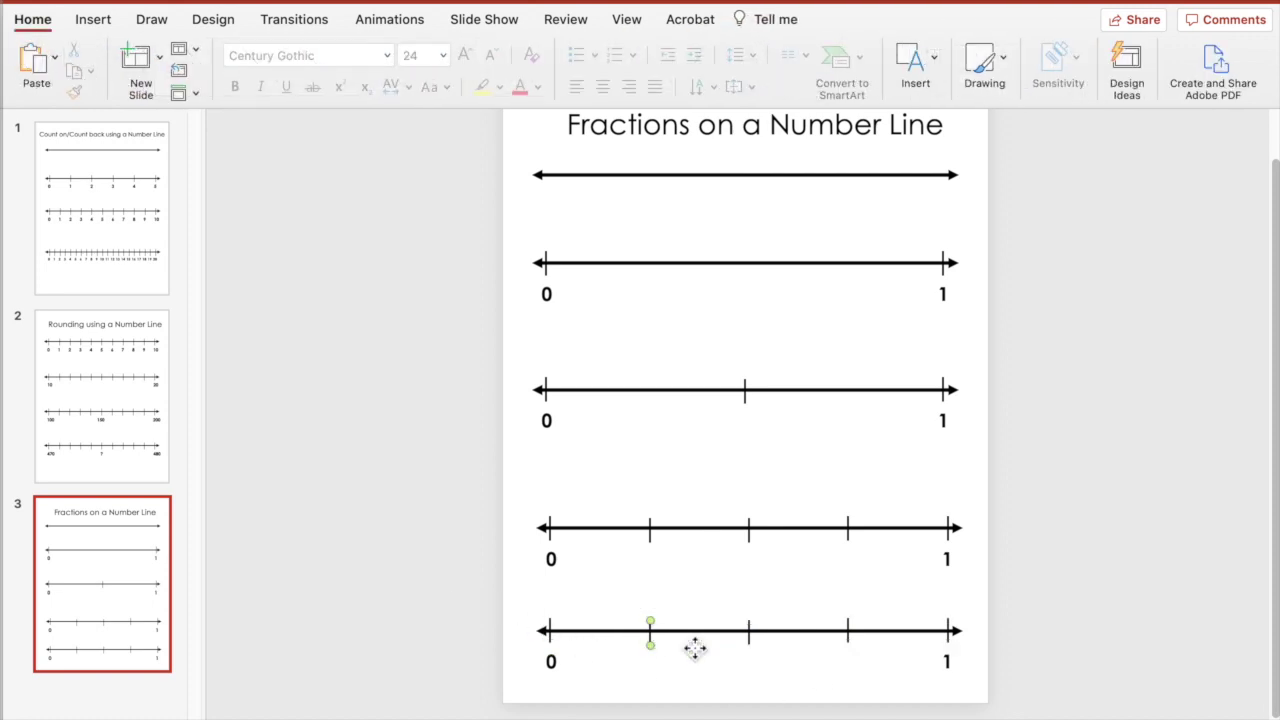
Step: Distribute the four remaining tick marks on the lowest number line evenly in the horizontal direction to mark thirds
click(500, 590)
drag(526, 600, 955, 657)
click(898, 57)
click(958, 120)
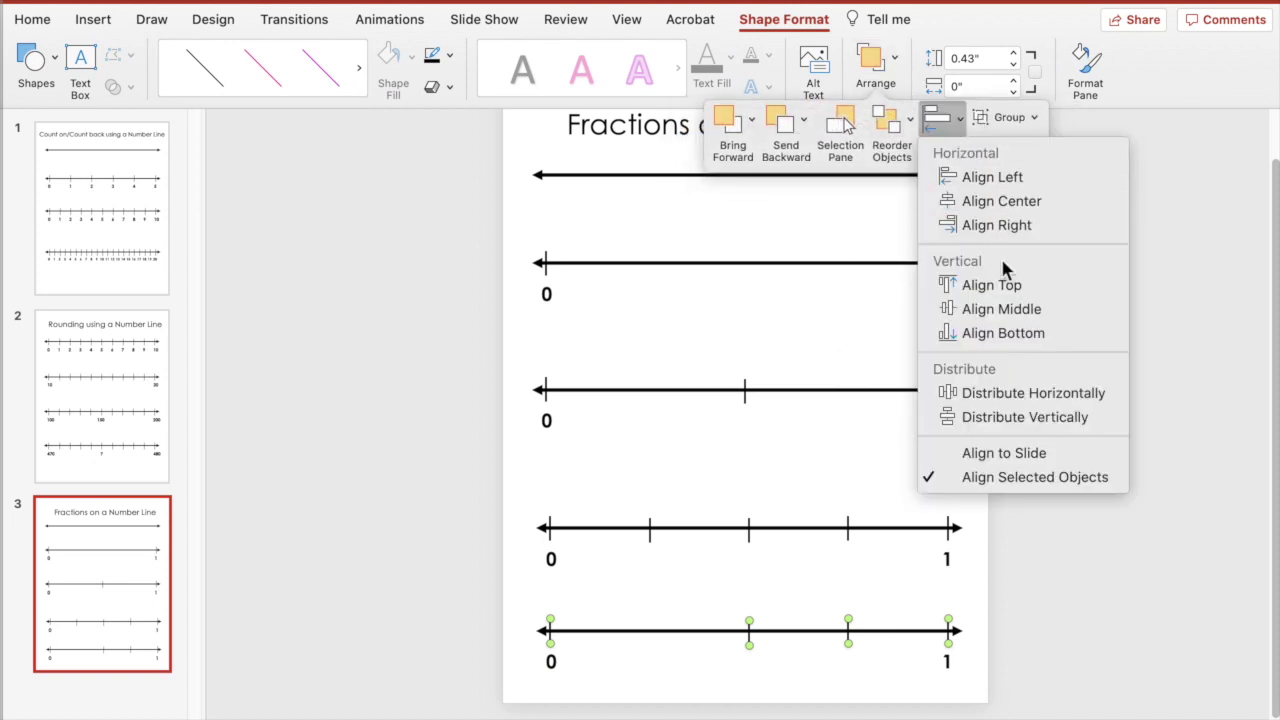
click(1040, 398)
click(1200, 483)
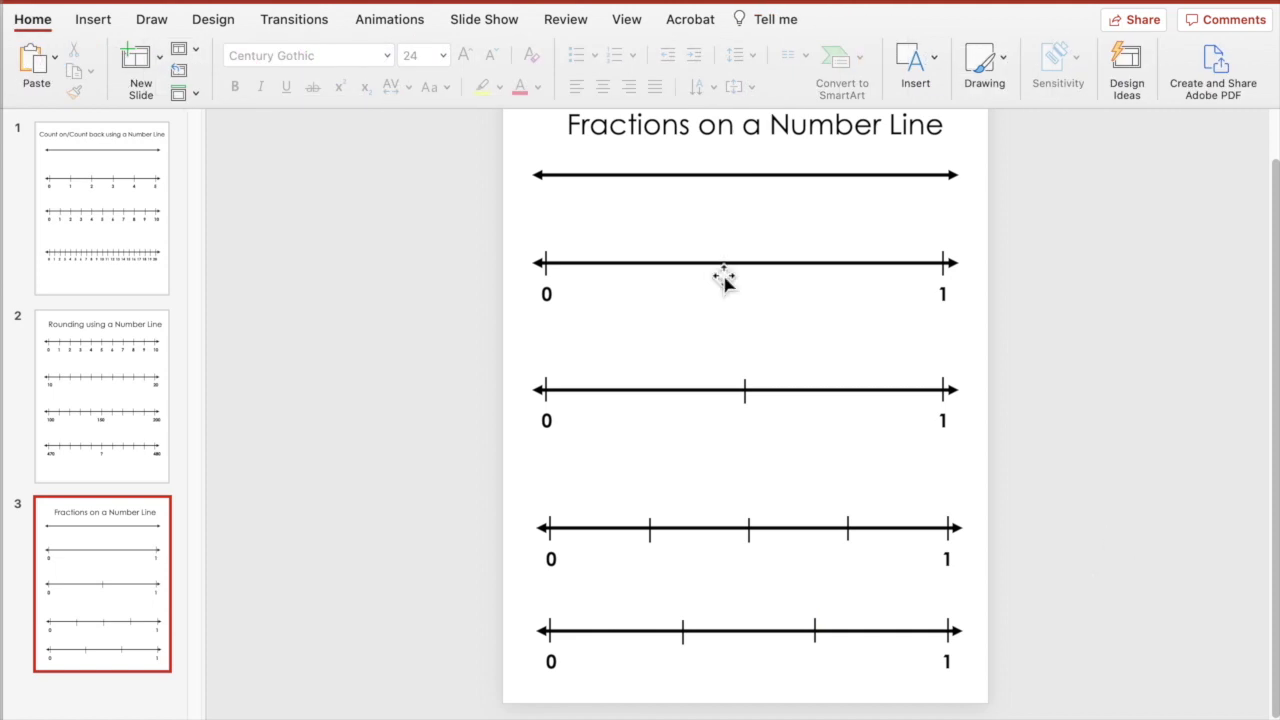
Step: Group the undivided 0 to 1 number line with its ticks and labels and move it up beneath the blank line
drag(500, 240, 1066, 322)
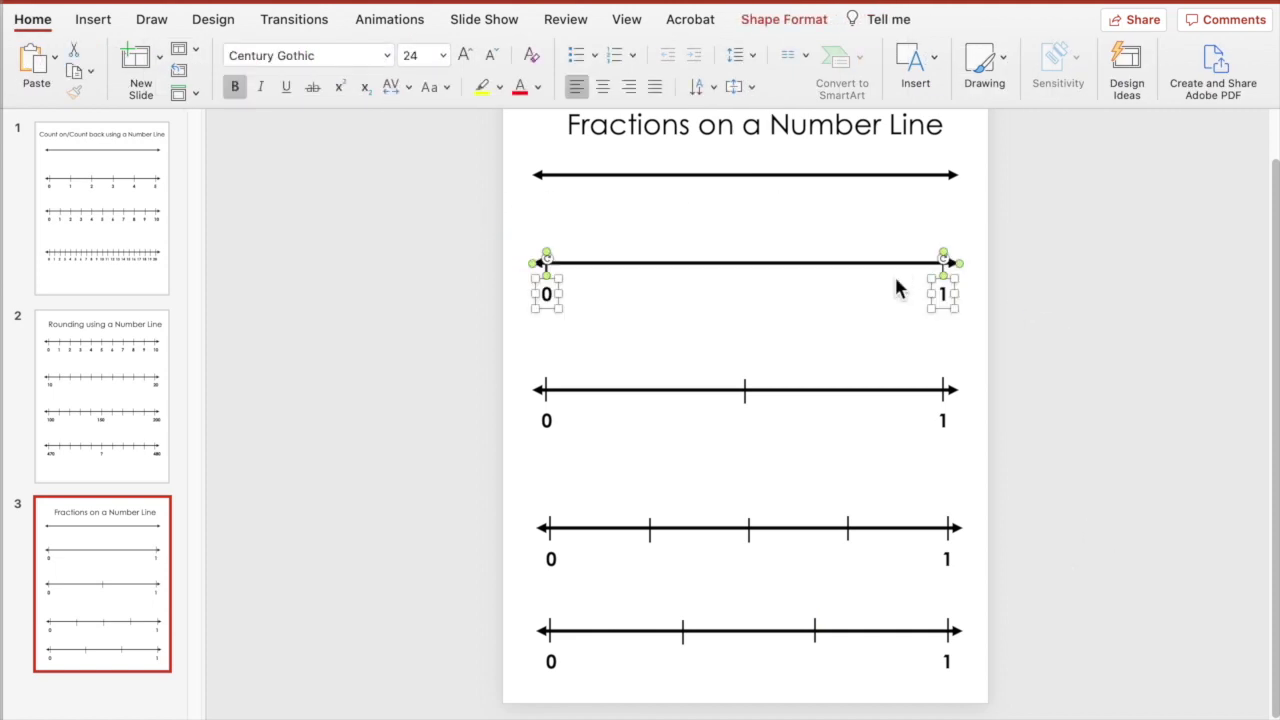
right_click(899, 272)
mouse_move(966, 345)
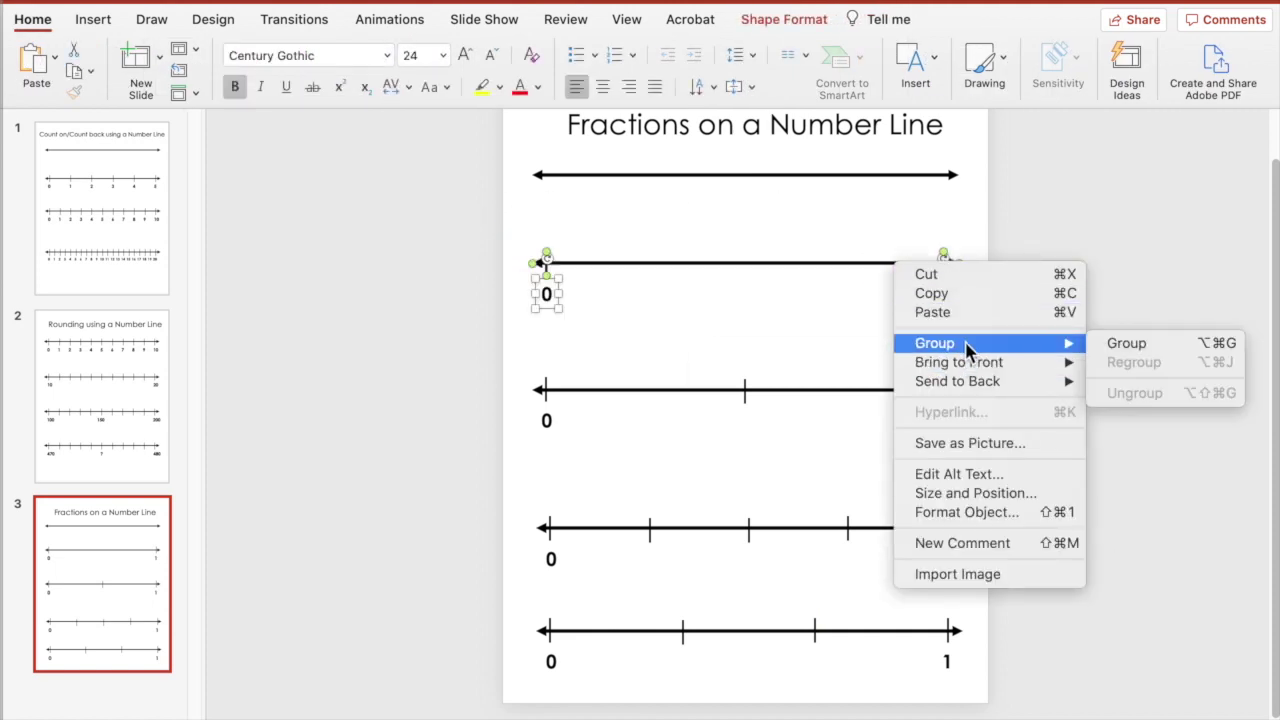
click(1100, 343)
drag(846, 260, 849, 214)
Step: Group the number line divided into halves with its labels and move it up beneath the undivided 0 to 1 line
drag(440, 328, 1000, 445)
right_click(866, 390)
click(1100, 471)
drag(826, 390, 826, 288)
Step: Group the number line divided into quarters with its labels and move it up toward the halves line
drag(450, 490, 1000, 585)
right_click(880, 531)
mouse_move(1045, 497)
click(1108, 497)
drag(800, 527, 800, 418)
Step: Group the number line divided into thirds with its labels and move it up toward the quarters line
drag(480, 591, 991, 694)
right_click(872, 408)
click(1100, 497)
drag(770, 630, 768, 548)
click(1094, 560)
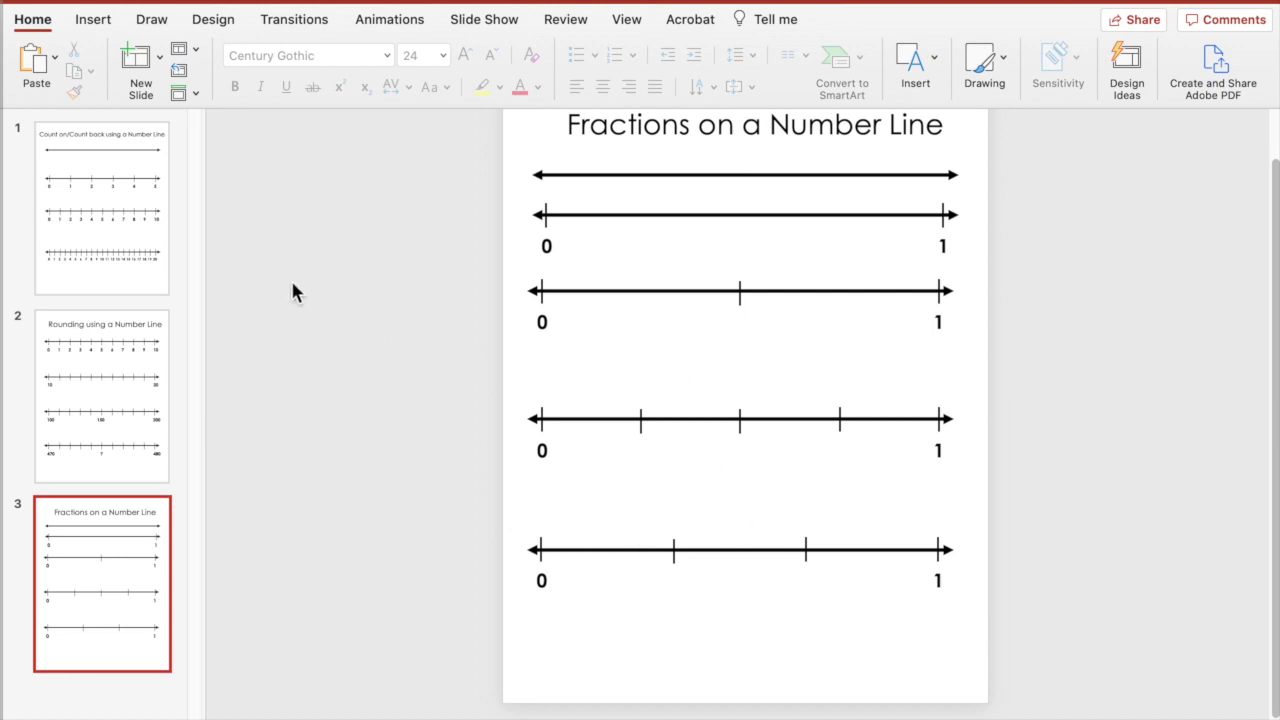
Step: Draw a circle about 0.29" across and place it on the three-quarters tick mark of the quarters number line
click(263, 3)
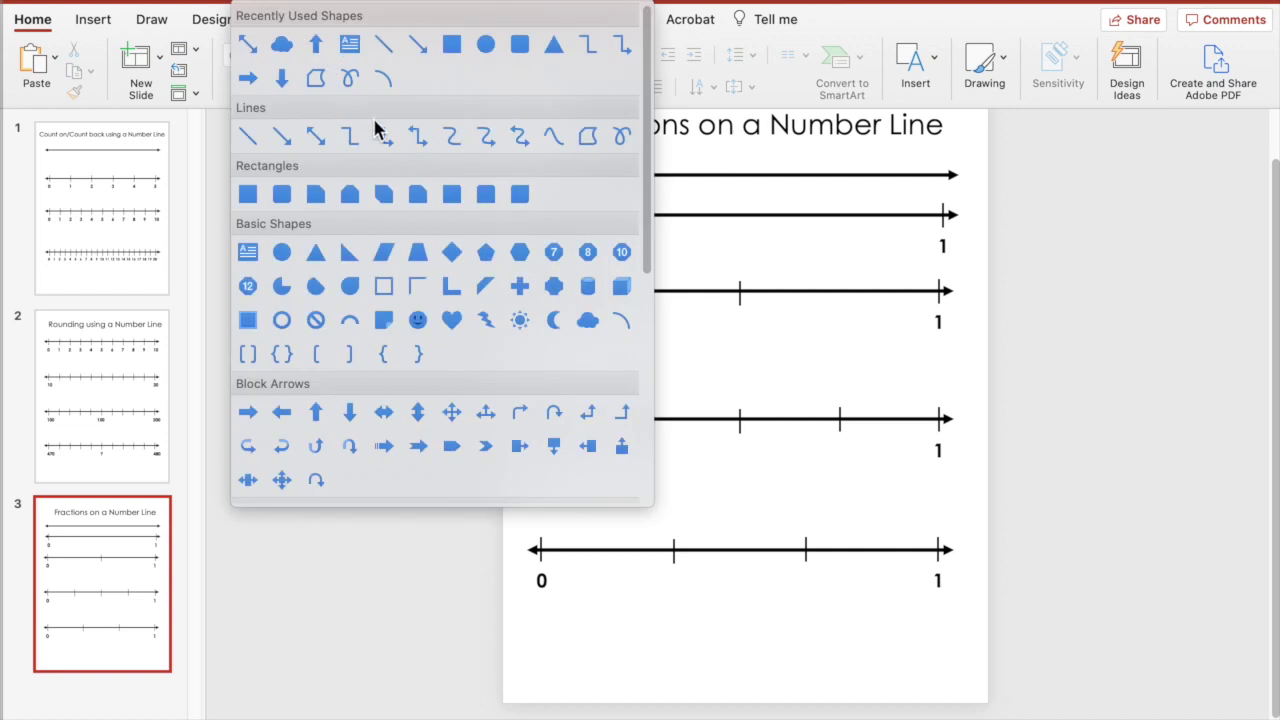
click(485, 45)
mouse_move(795, 467)
mouse_down()
mouse_move(851, 517)
mouse_move(789, 477)
mouse_move(805, 482)
mouse_up()
drag(803, 474, 848, 430)
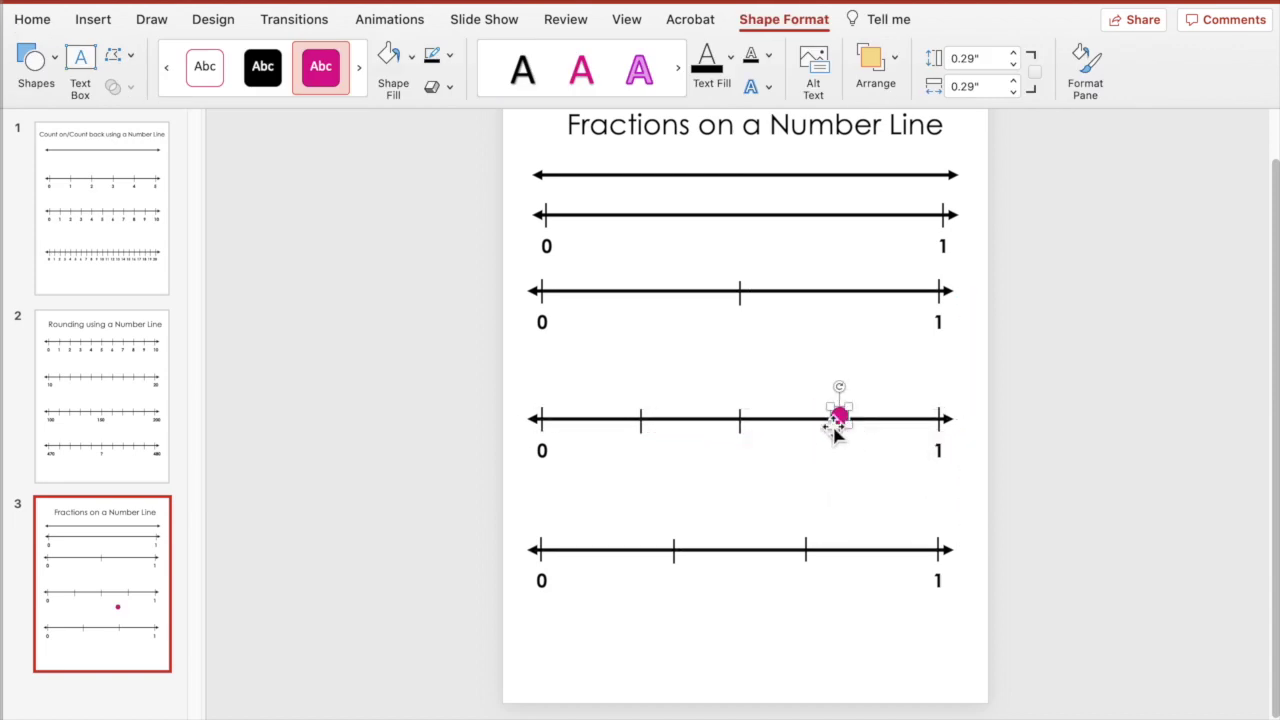
Step: Fill the circle on the quarters number line with black and remove its outline
click(411, 57)
click(414, 151)
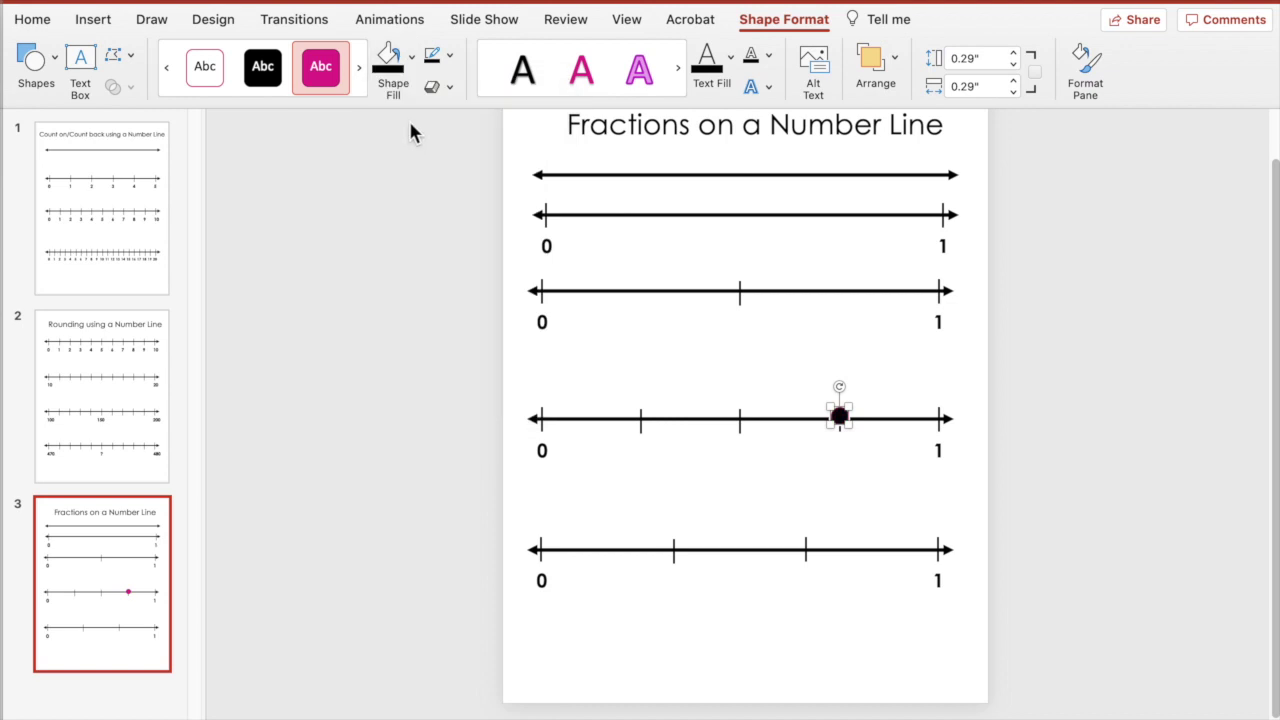
click(451, 55)
click(462, 89)
click(1106, 340)
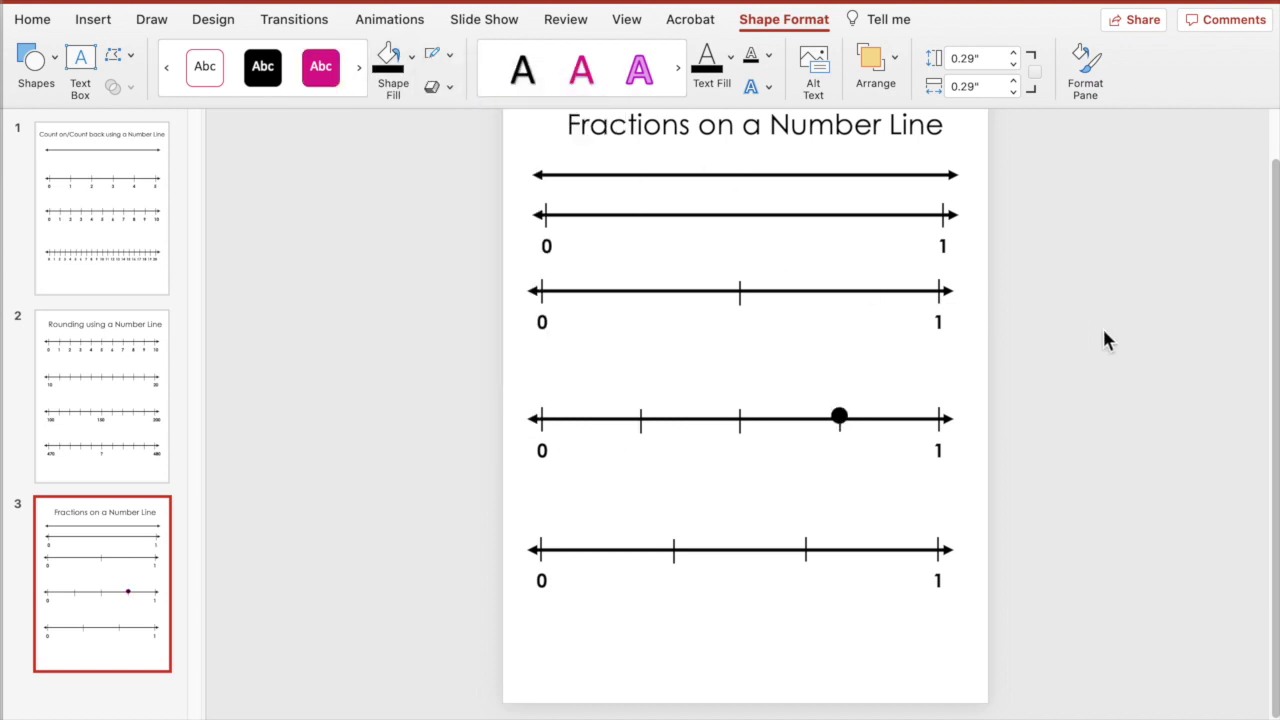
Step: Nudge the black circle down so that it is centred on the quarters number line
click(846, 424)
drag(850, 432, 848, 431)
click(846, 457)
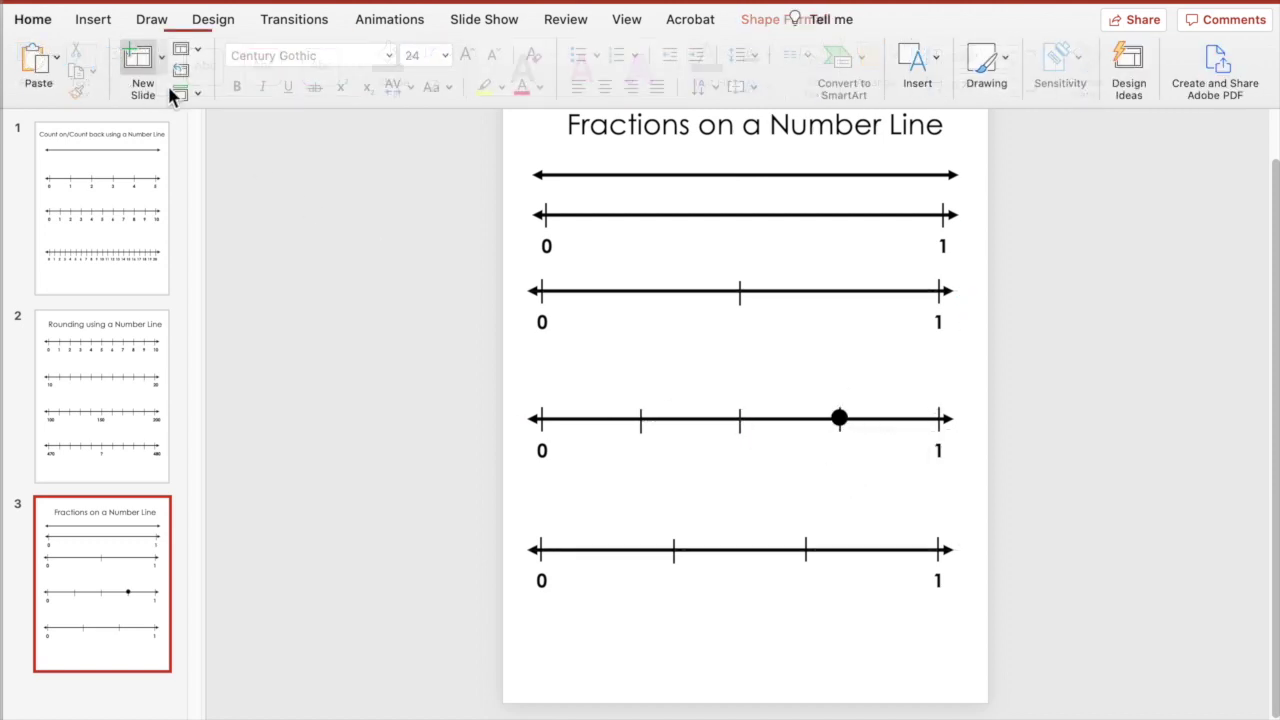
Step: Draw a down block arrow about 0.79" high and 0.43" wide directly above the black circle
click(258, 2)
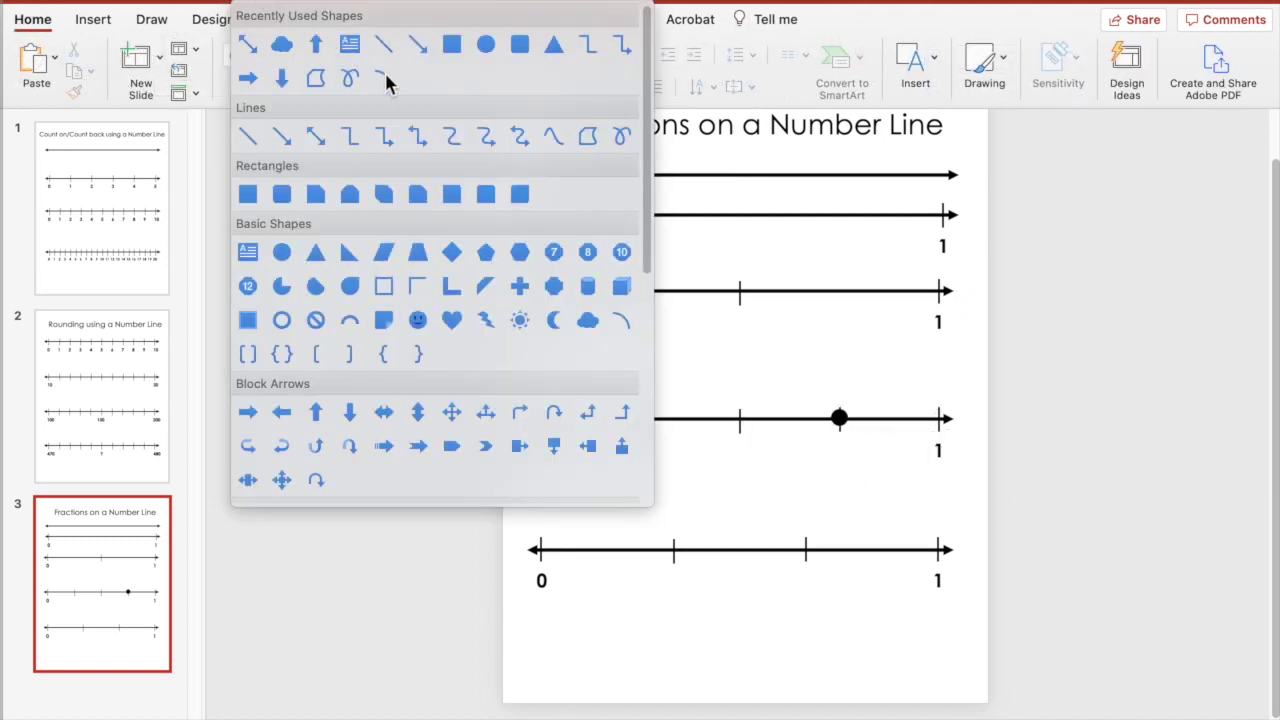
click(350, 414)
mouse_move(838, 338)
mouse_down()
mouse_move(843, 369)
mouse_move(867, 384)
mouse_move(862, 360)
mouse_move(836, 366)
mouse_move(843, 377)
mouse_up()
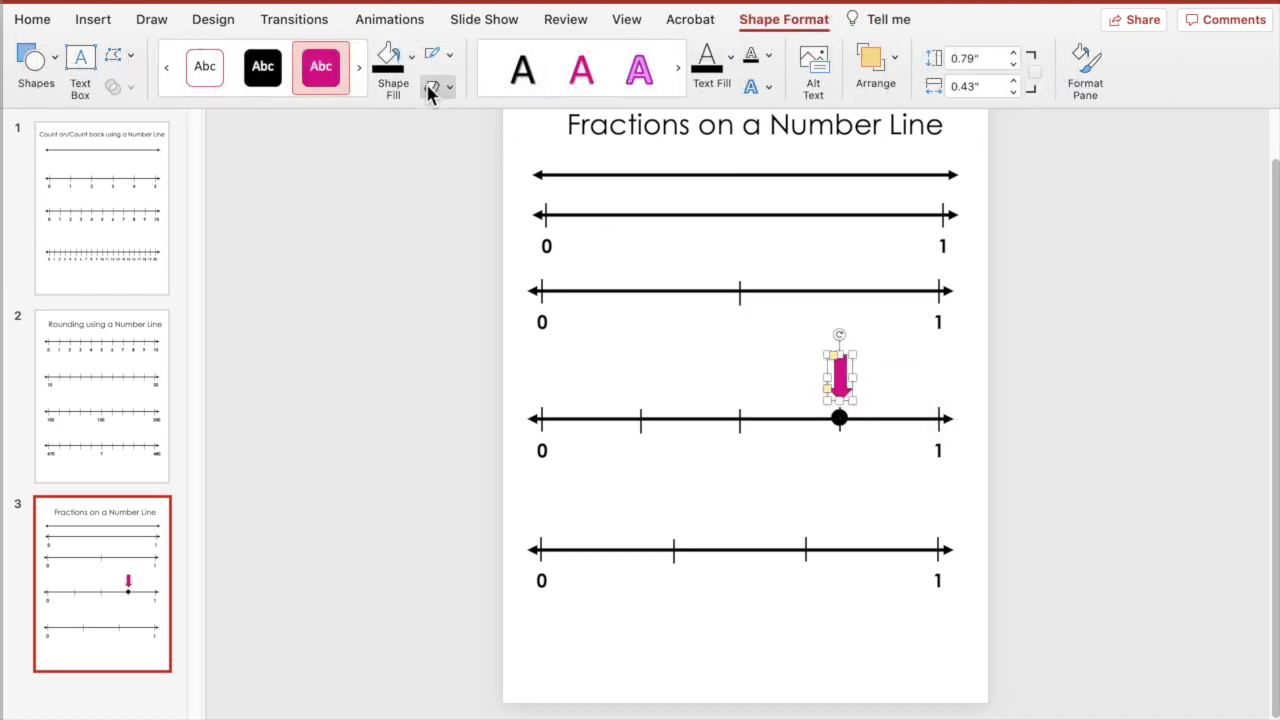
Step: Fill the down arrow with standard red and remove its outline
click(411, 57)
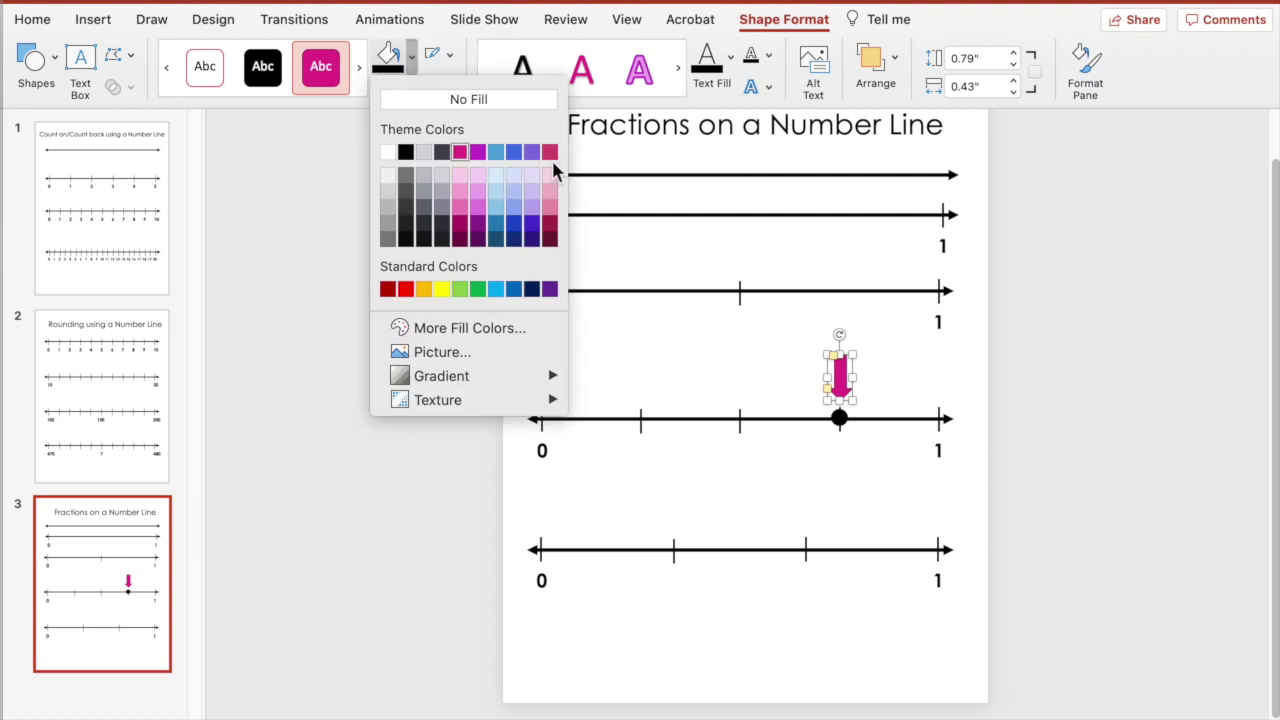
click(405, 289)
click(437, 57)
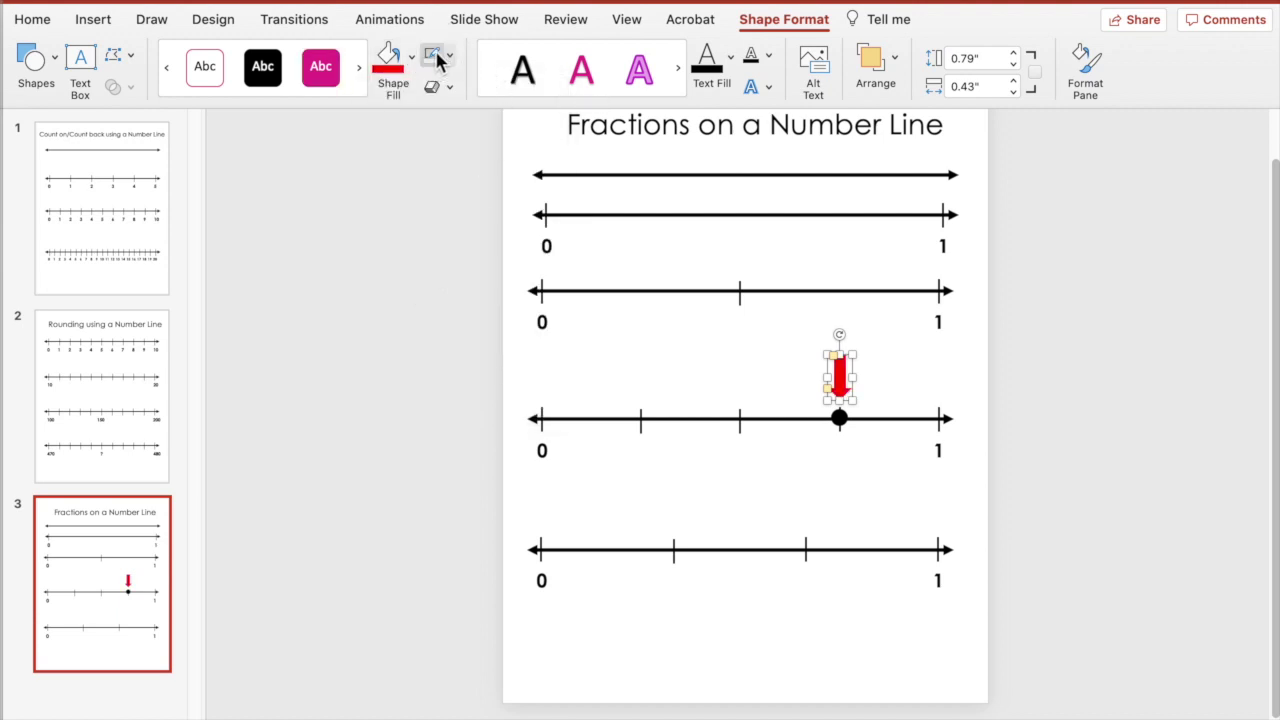
click(449, 57)
click(463, 106)
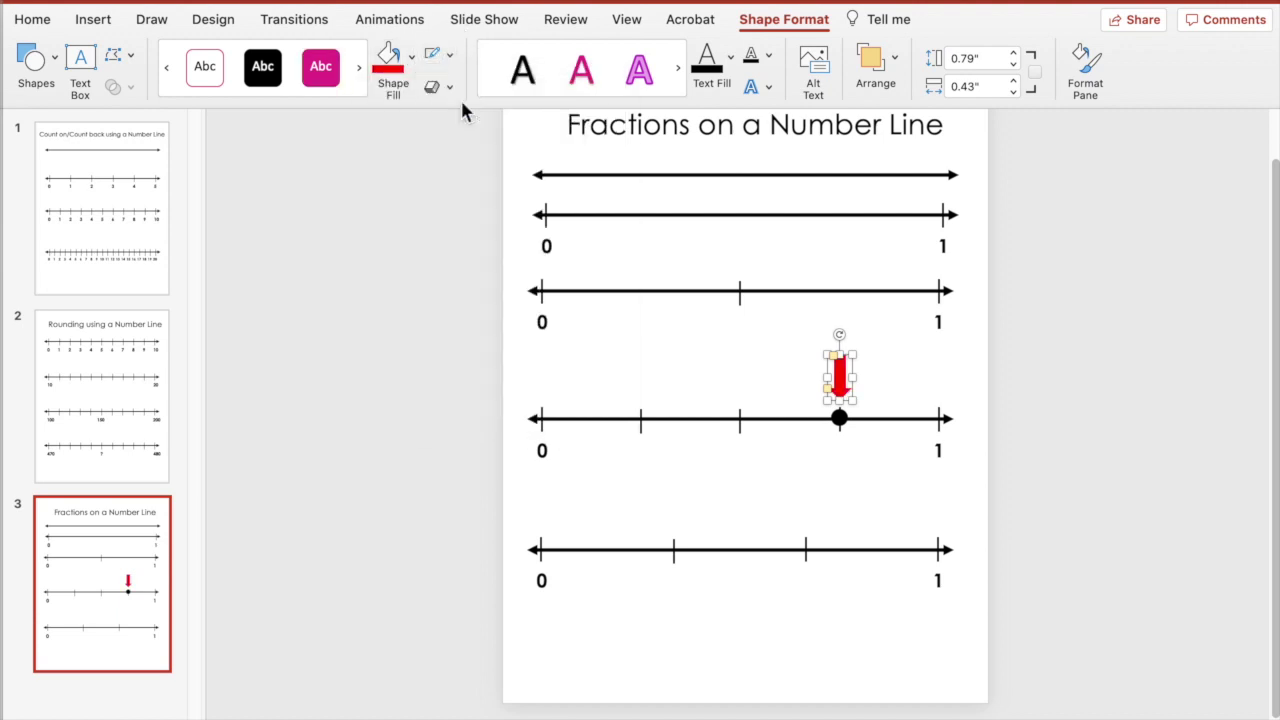
click(450, 258)
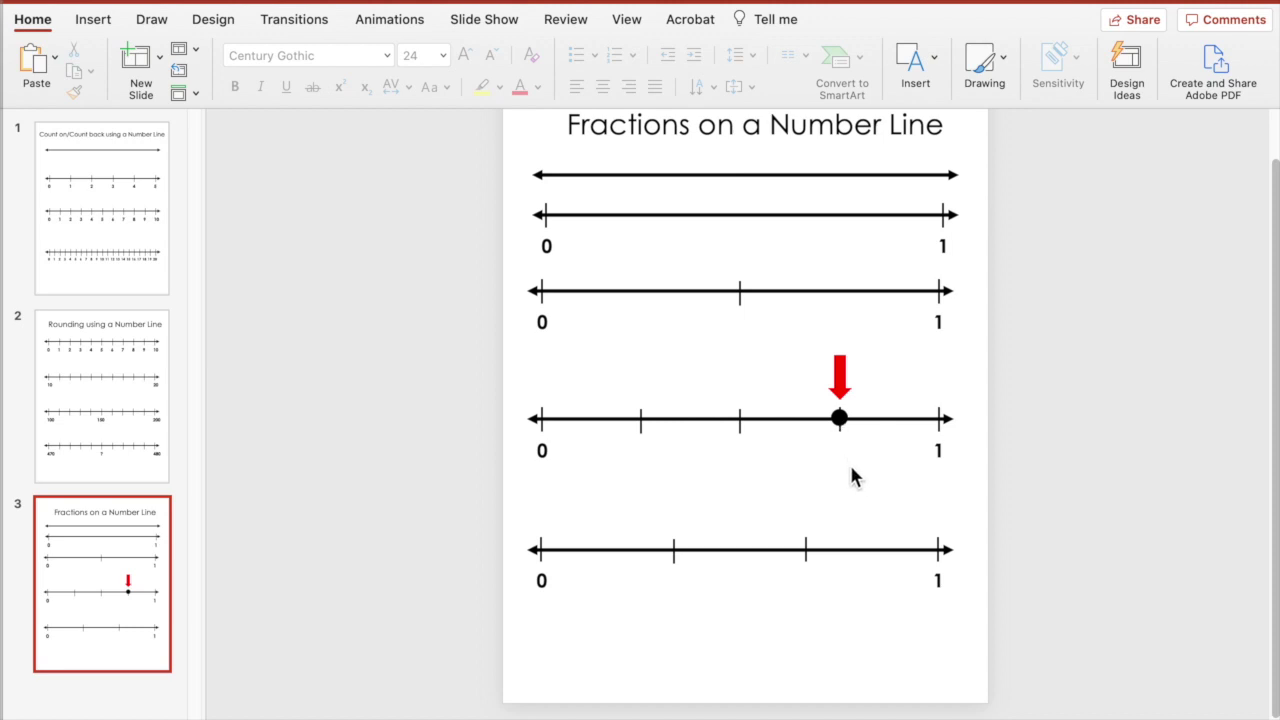
click(763, 617)
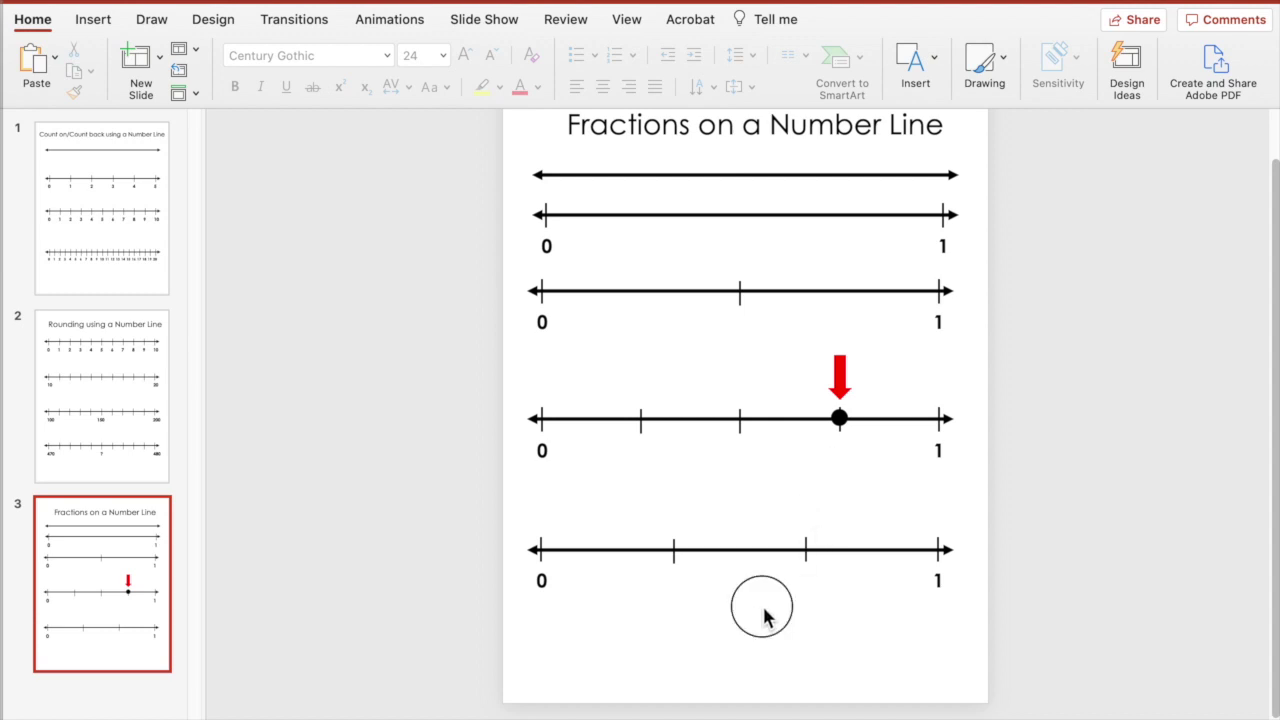
click(667, 589)
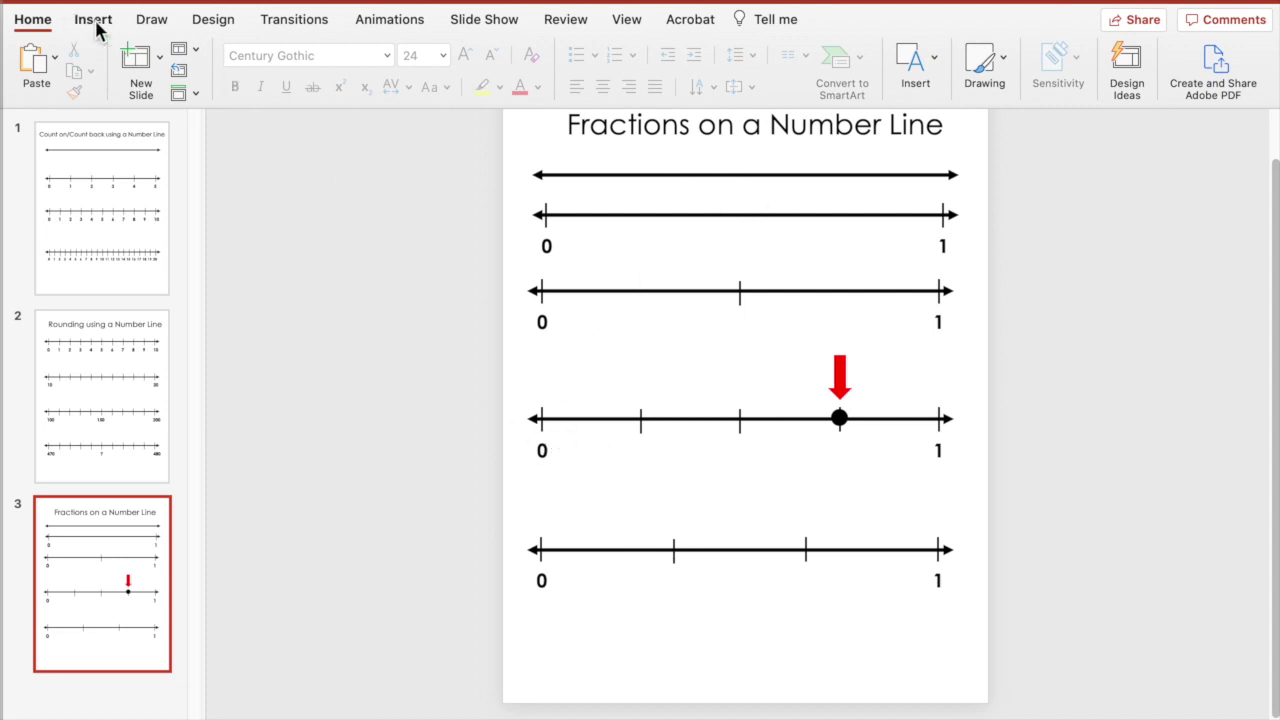
Step: Insert a new equation on the slide and add an empty stacked fraction to it
click(95, 20)
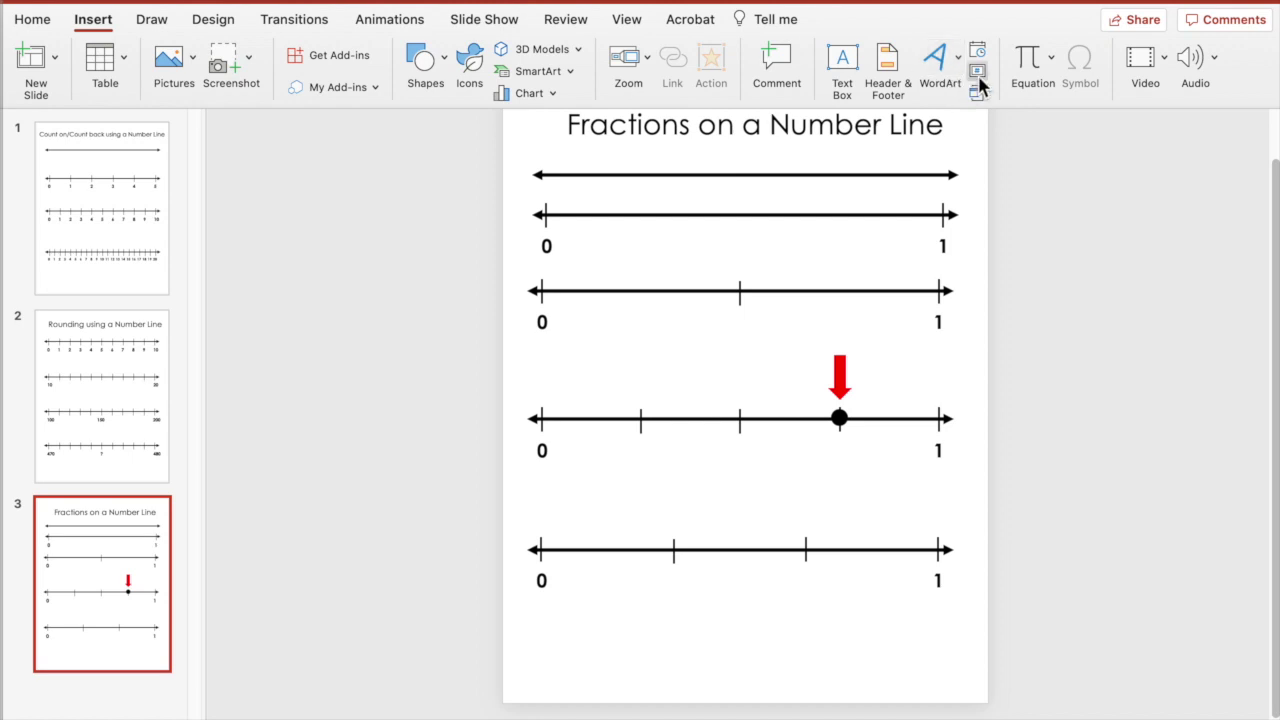
click(1052, 57)
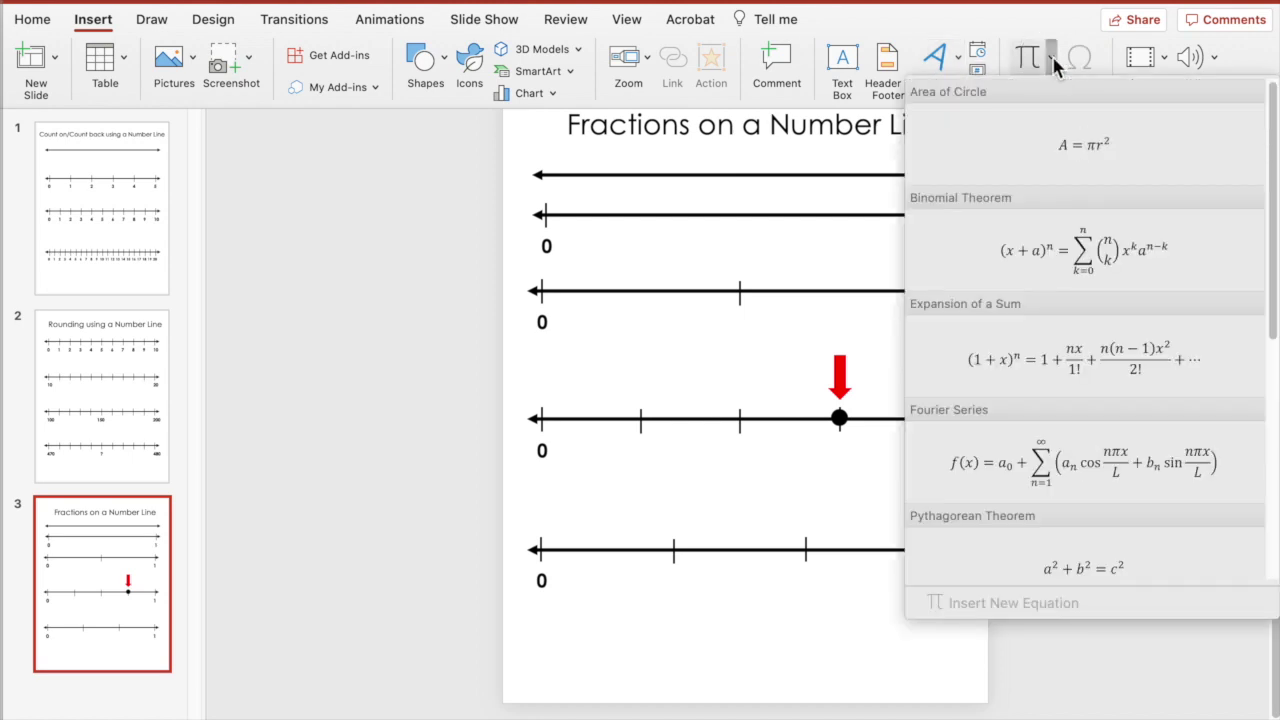
click(1054, 57)
click(1057, 58)
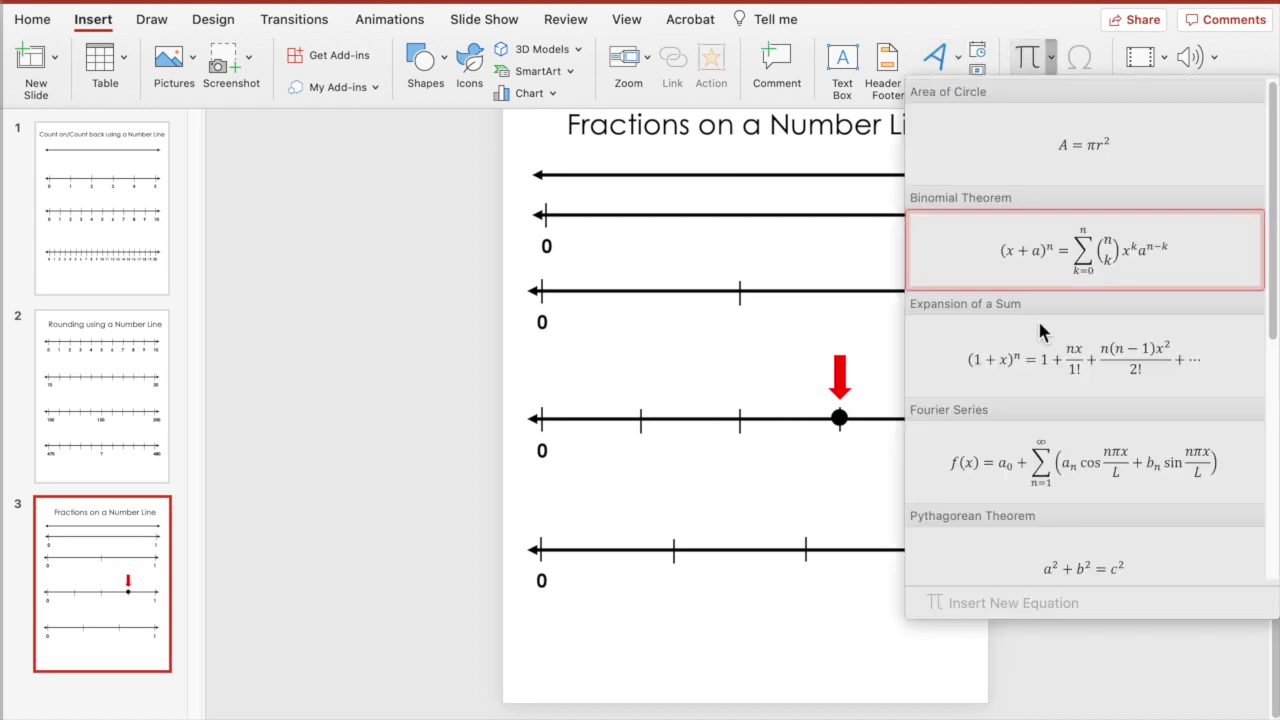
click(1018, 53)
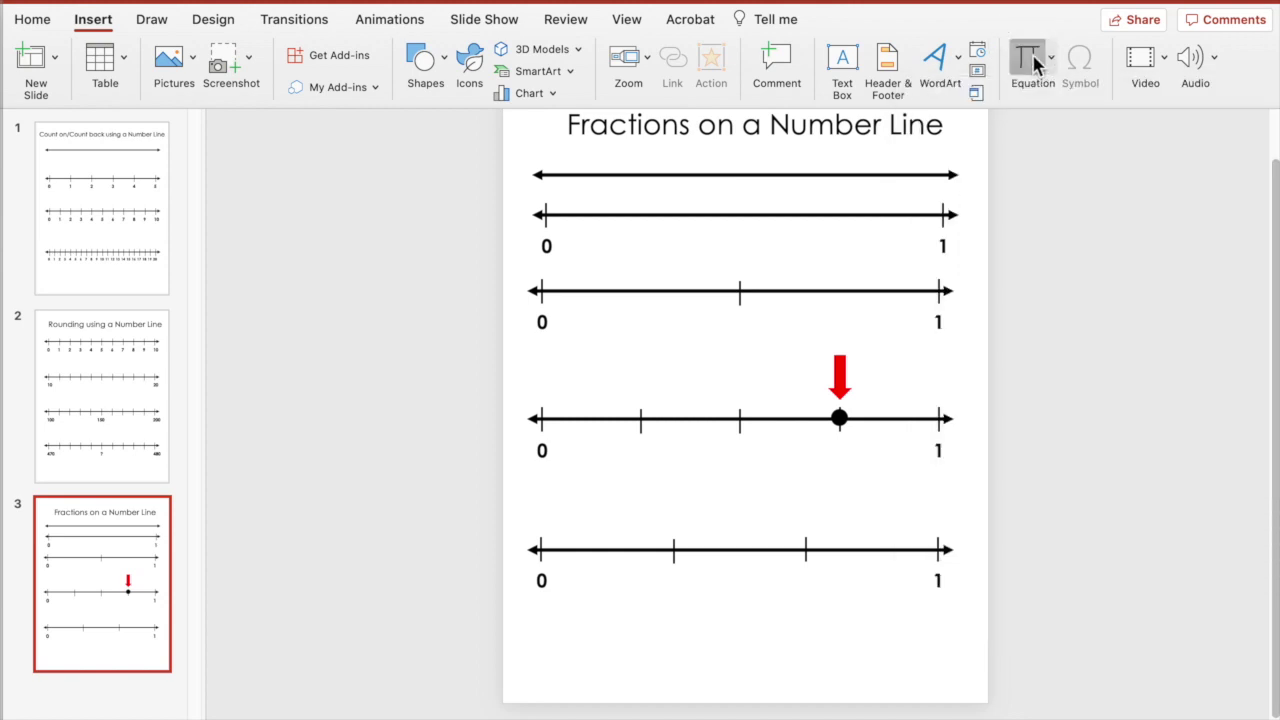
click(1033, 60)
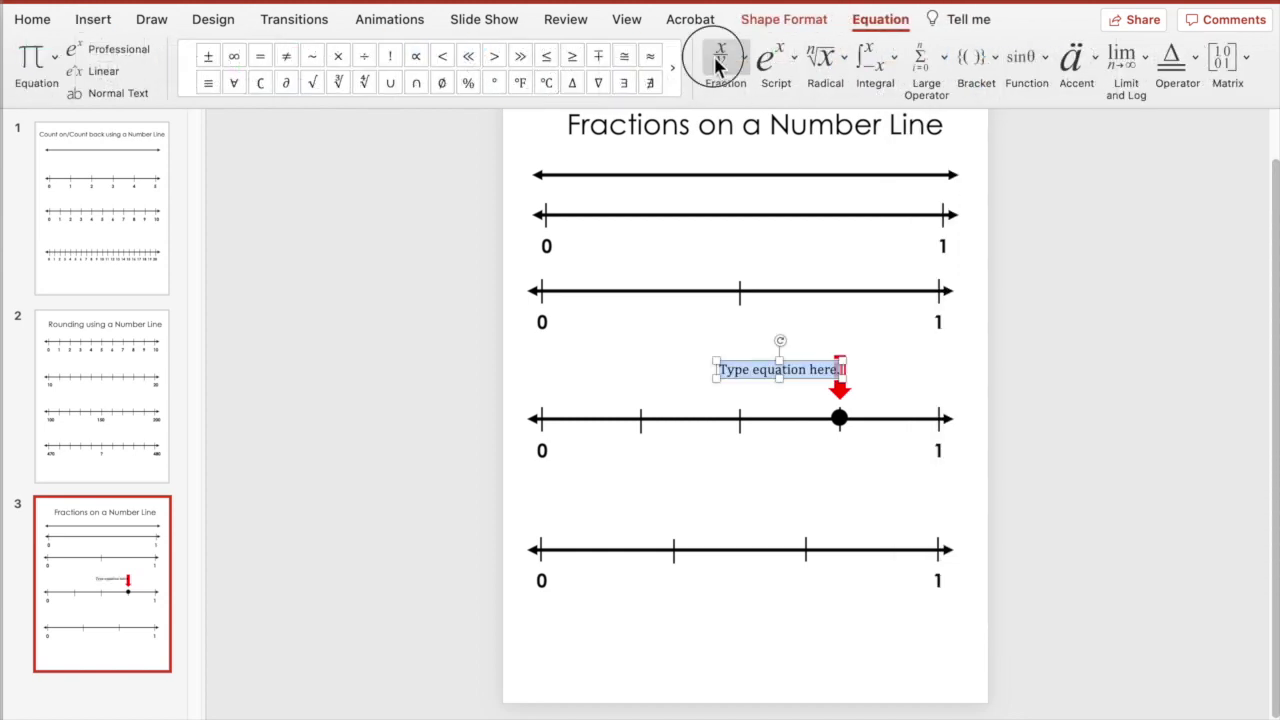
click(719, 60)
click(742, 145)
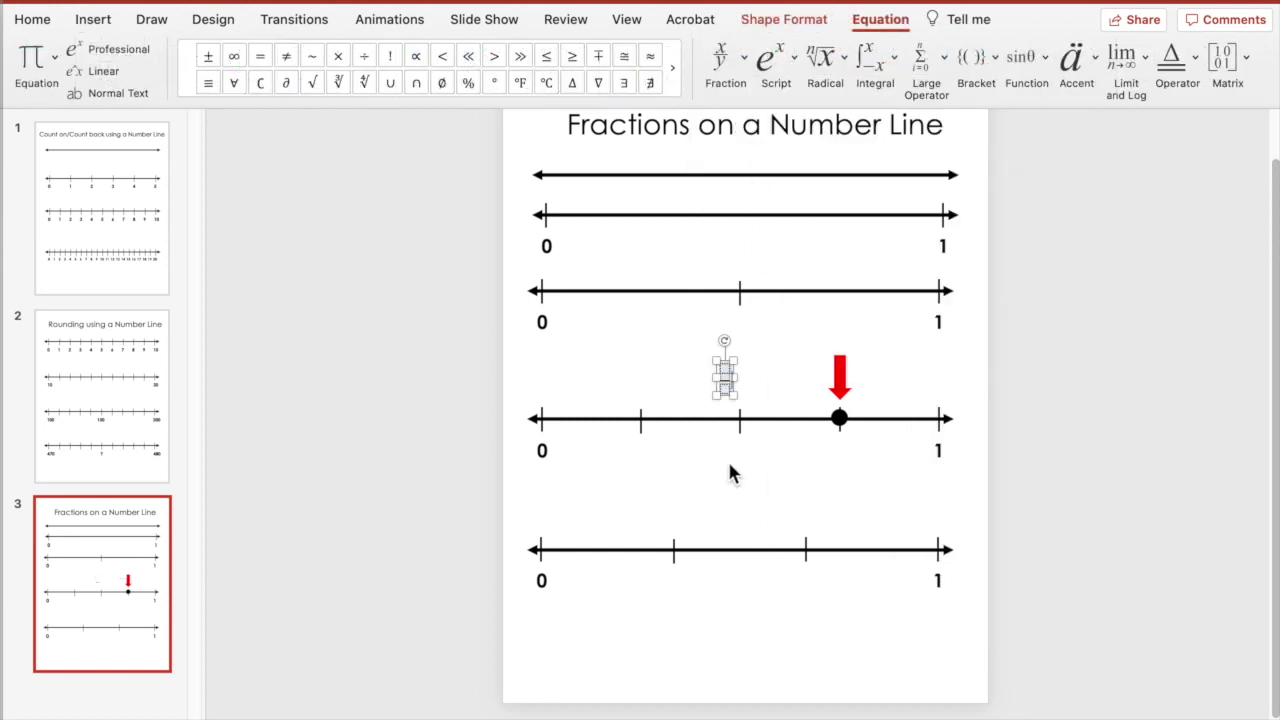
Step: Move the fraction under the first inner tick mark of the thirds number line and enter 1 over 3
drag(737, 400, 691, 602)
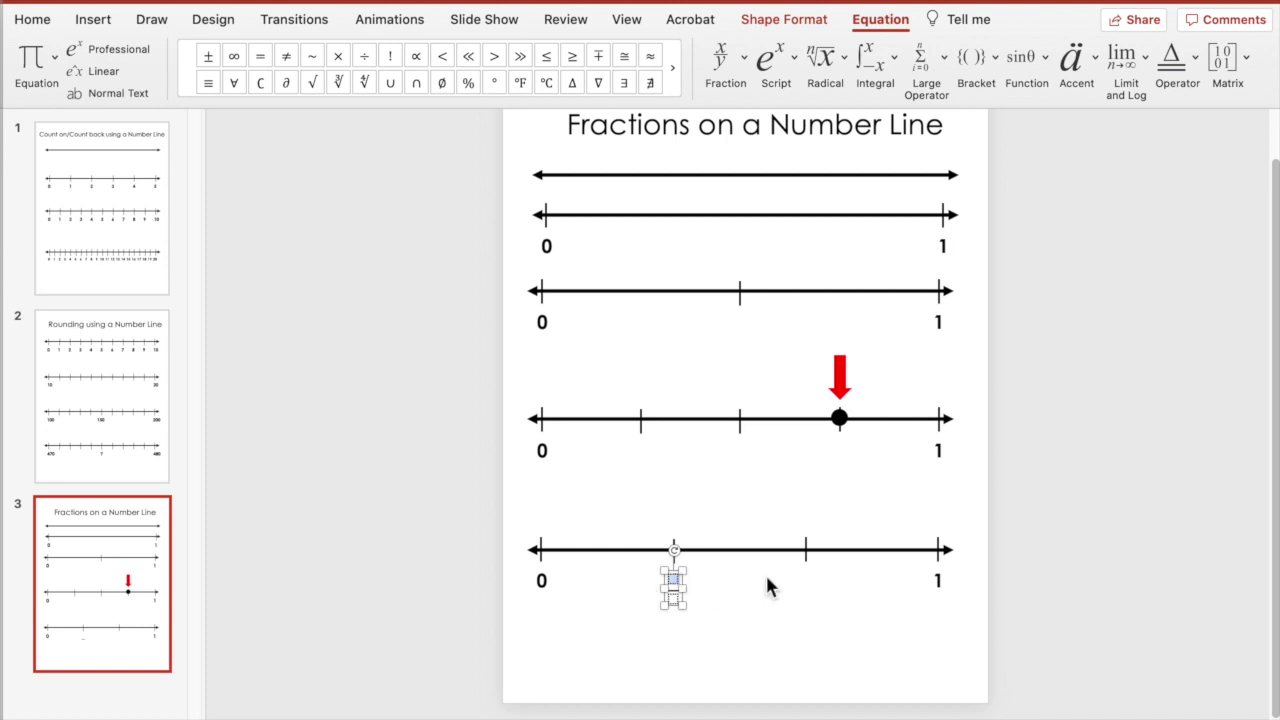
click(673, 577)
text(1)
click(676, 596)
text(3)
click(737, 610)
Step: Add a small text box under the second inner tick mark of the thirds number line, with its font set to Century Gothic Bold
click(805, 585)
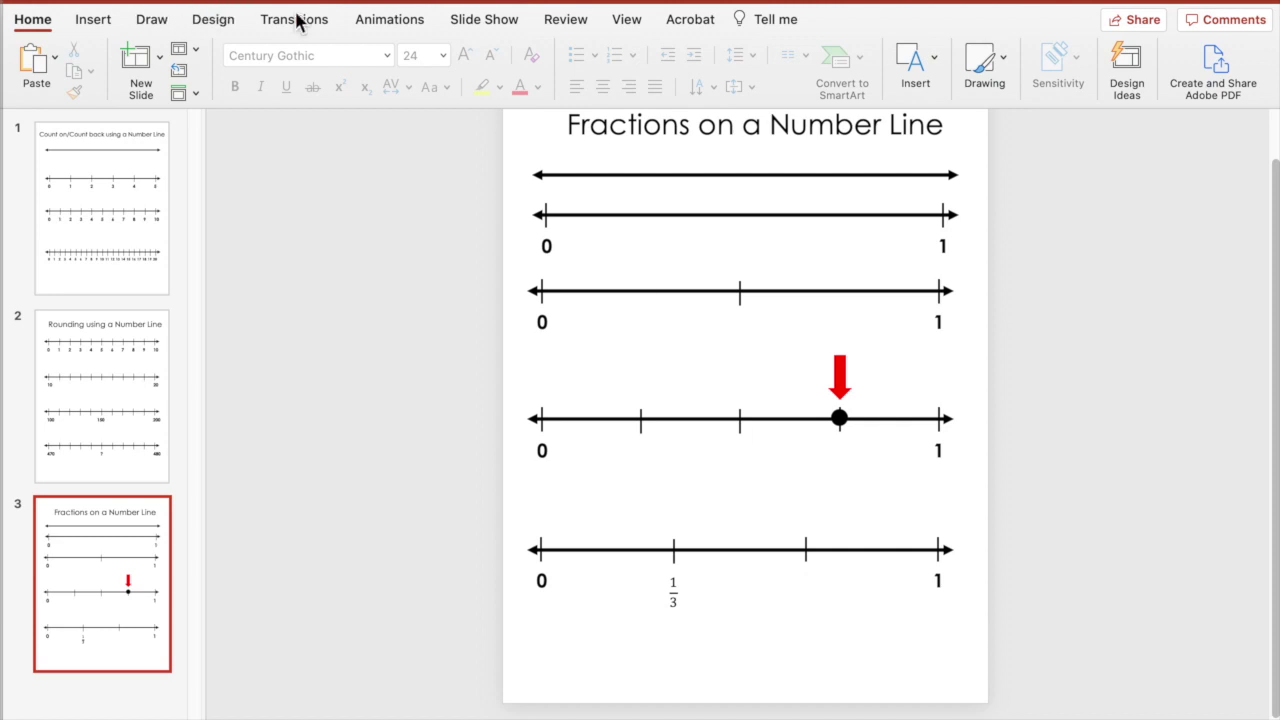
drag(807, 576, 832, 608)
click(387, 55)
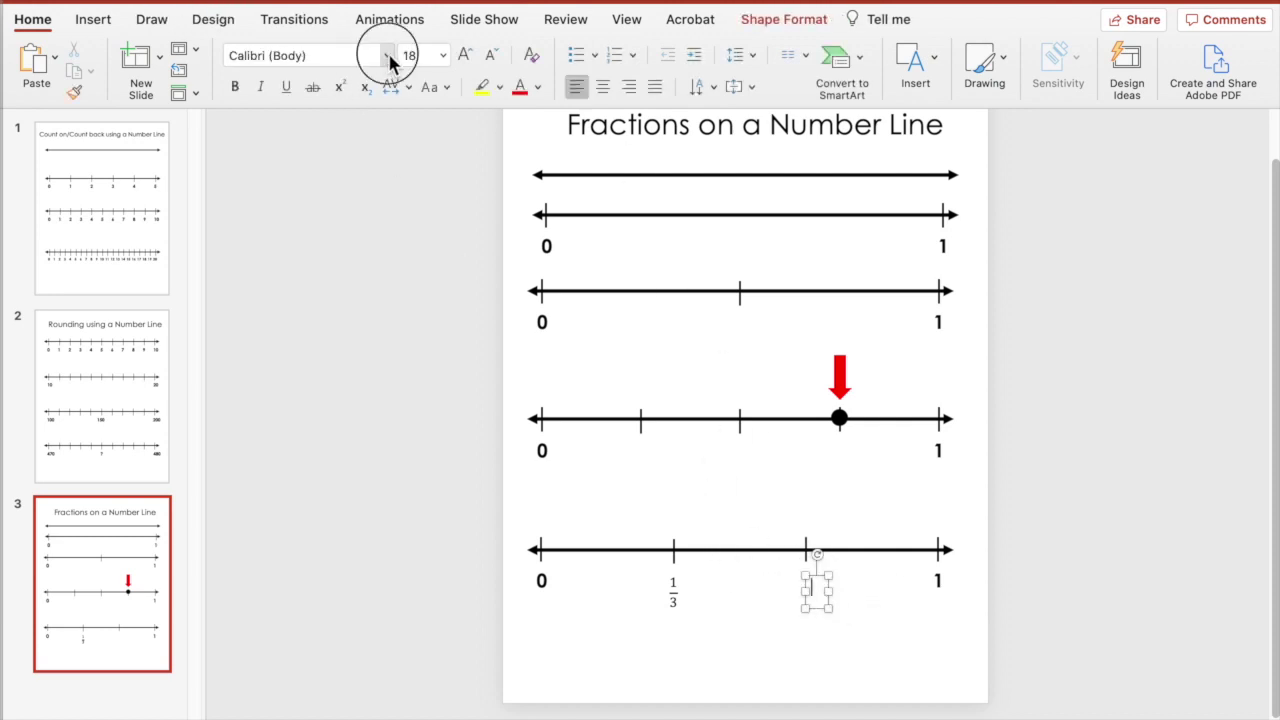
mouse_move(571, 214)
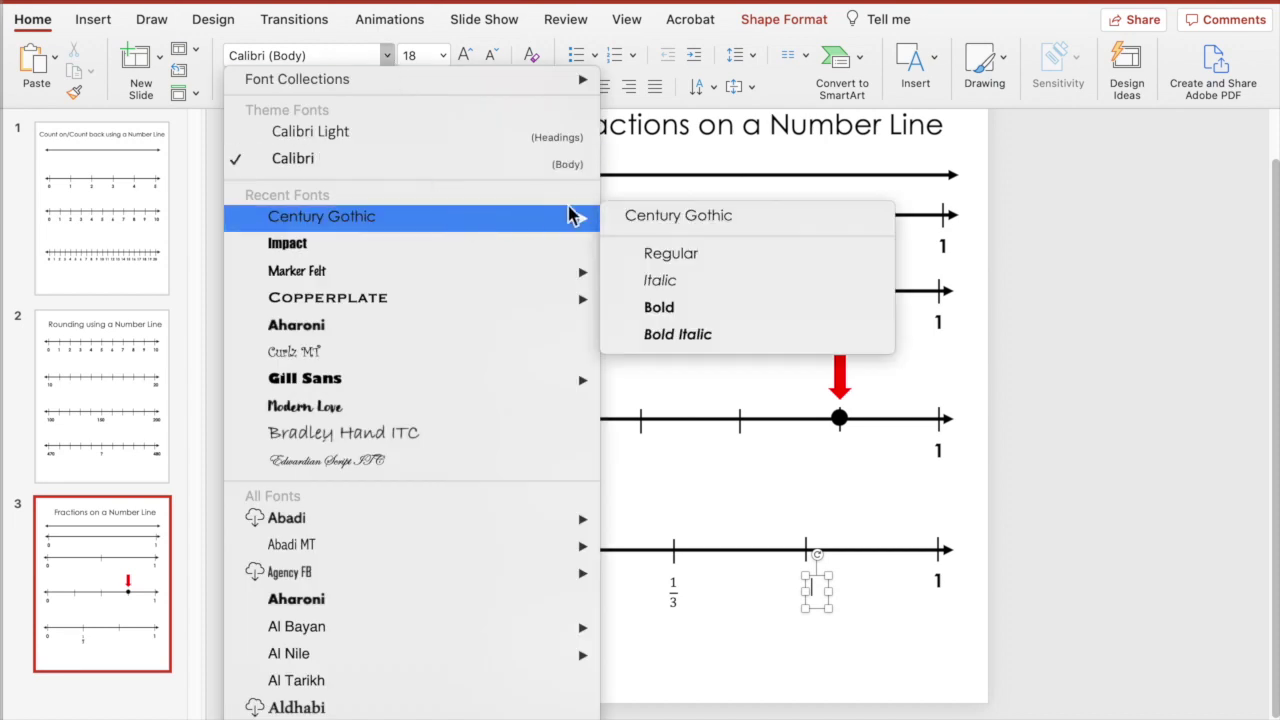
click(660, 307)
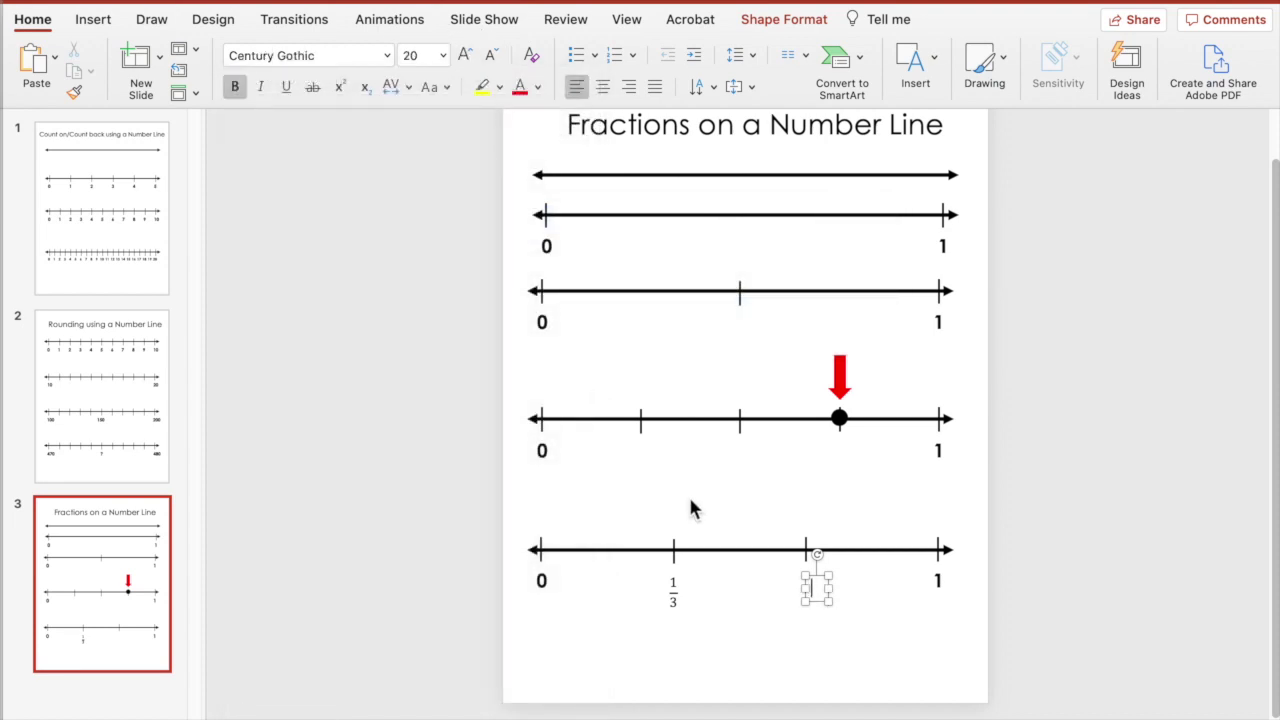
Step: Enter "?" in the new text box and centre it directly under the second inner tick mark of the thirds number line
text(?)
click(859, 614)
click(818, 598)
drag(829, 614, 816, 607)
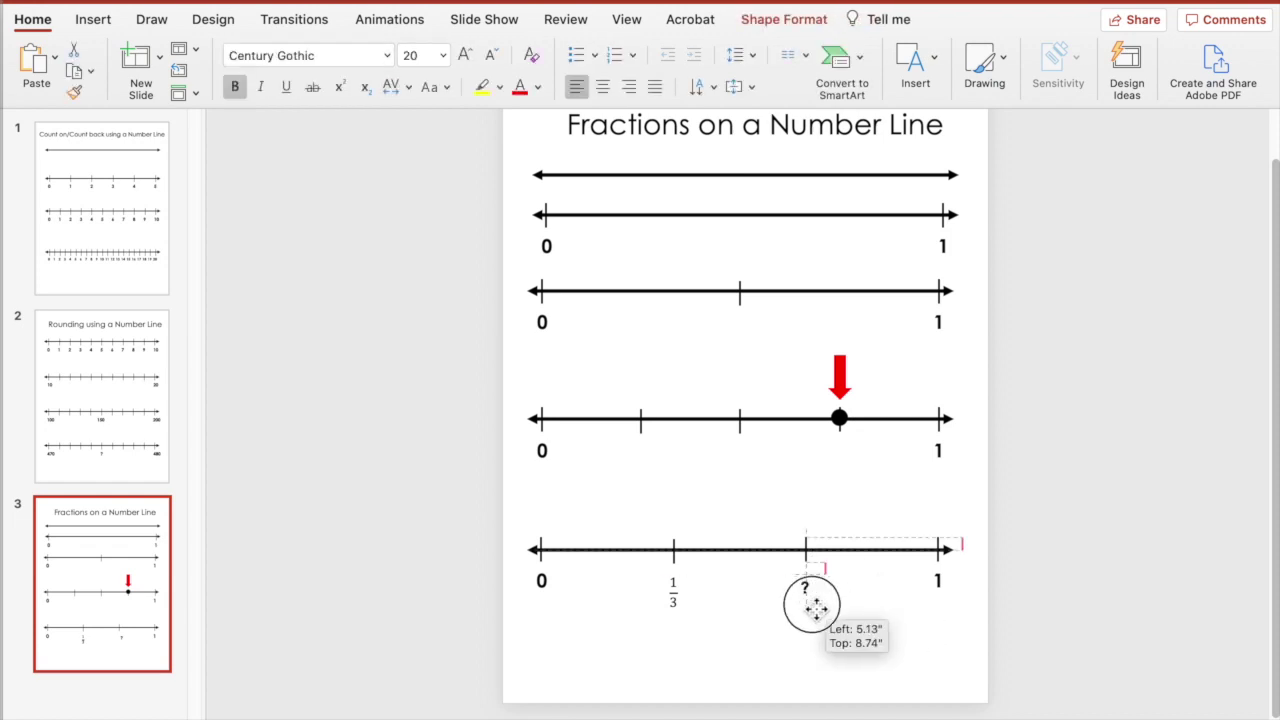
click(876, 610)
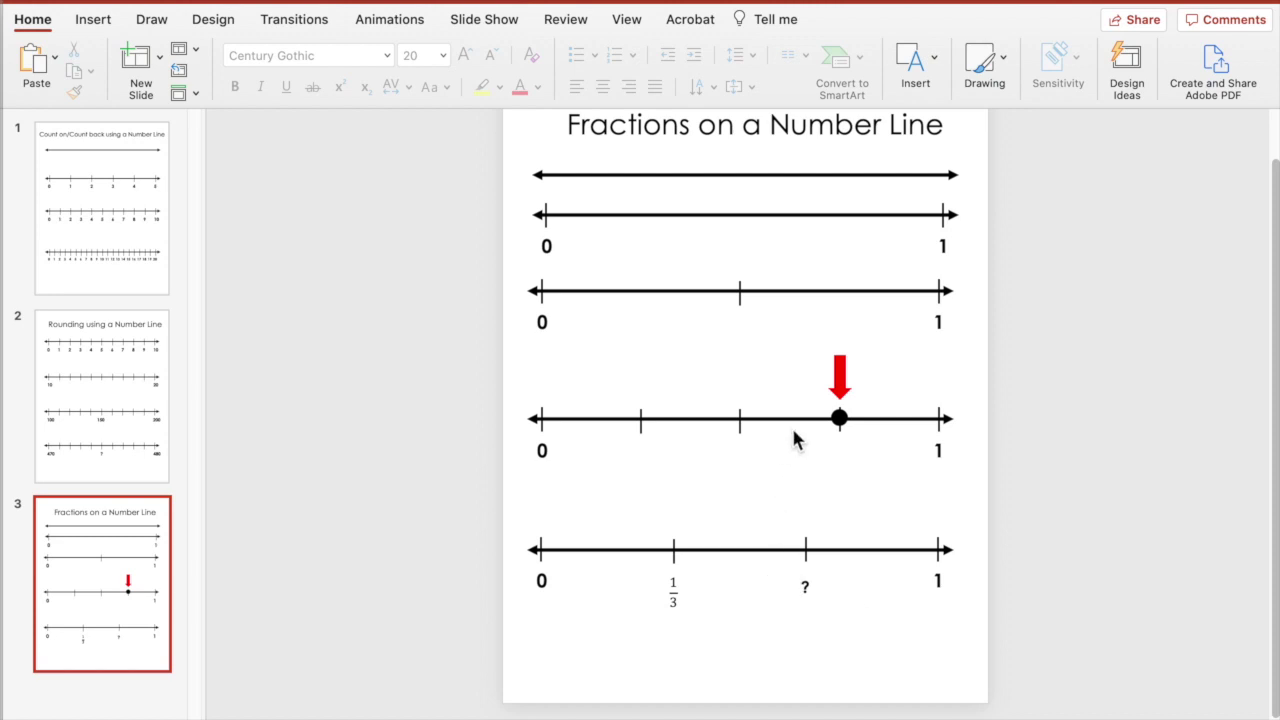
Step: Save the halves number line as a PNG picture named "Halves - Fractions on a Number Line" in the Number Lines folder
scroll(928, 445, up, 2)
scroll(952, 517, up, 1)
drag(470, 377, 1080, 510)
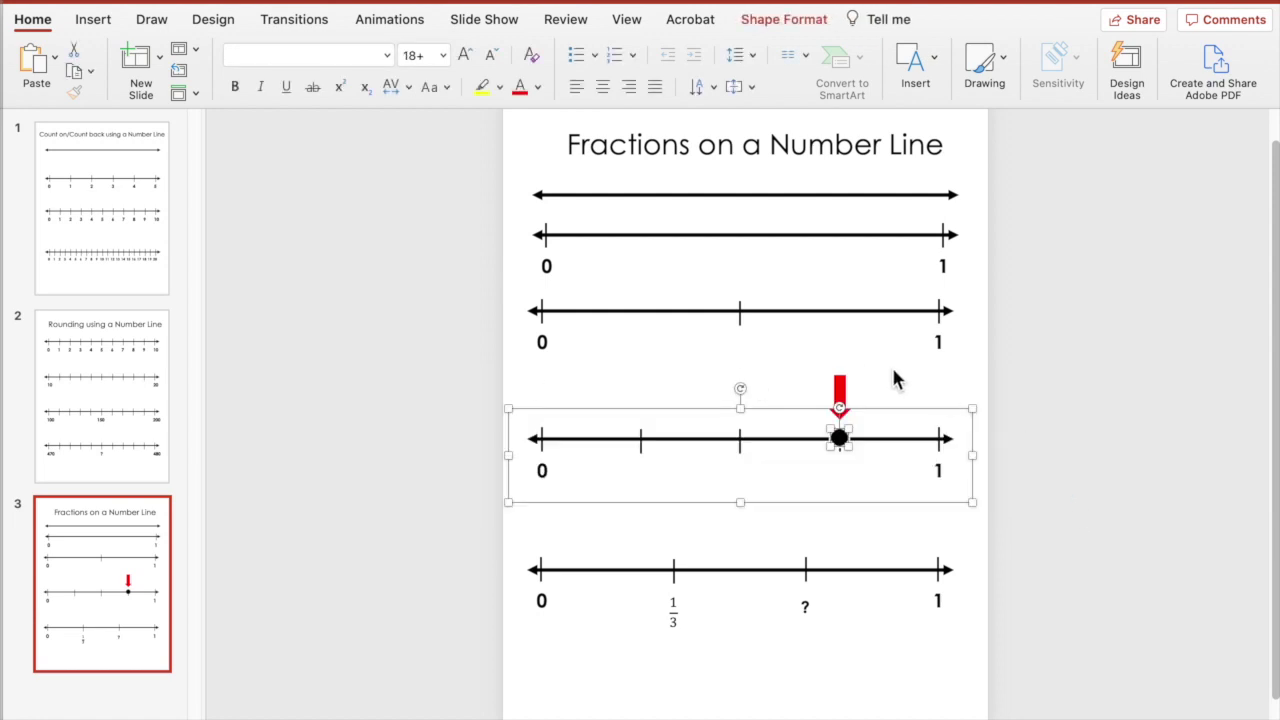
key(Tab)
click(562, 315)
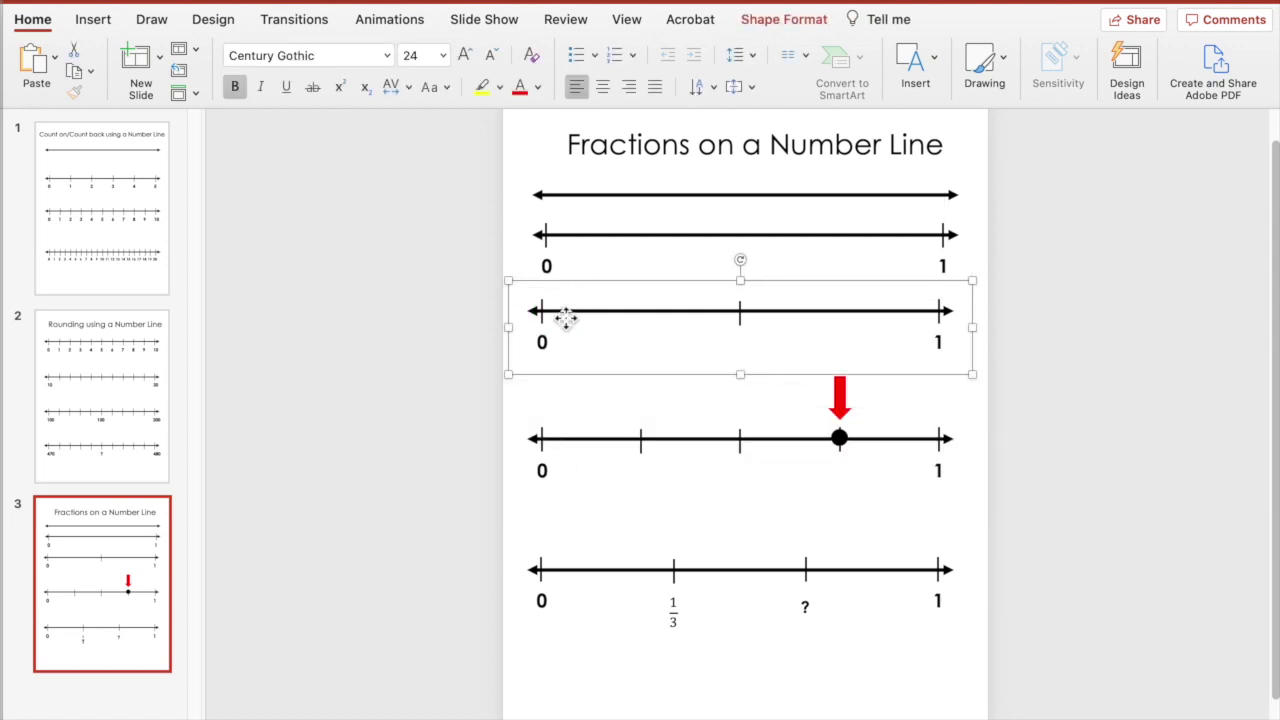
right_click(562, 313)
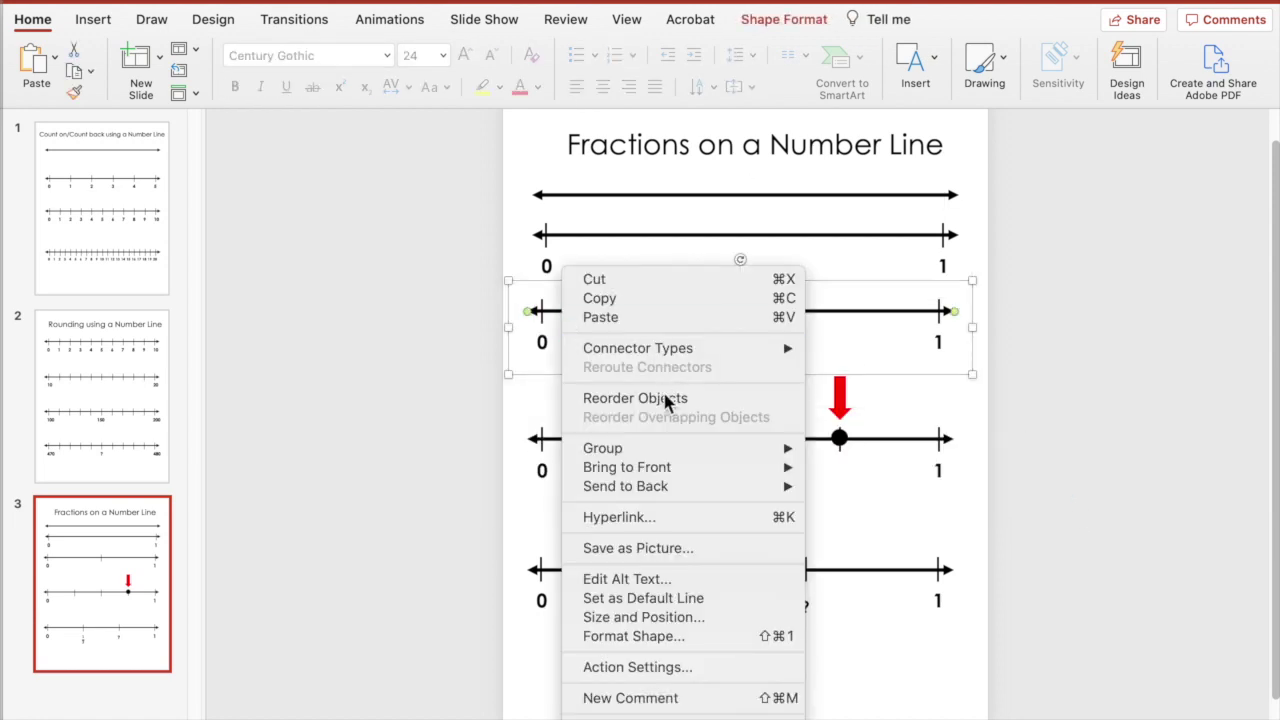
click(697, 549)
text(Halves - Fractions on a Number Line)
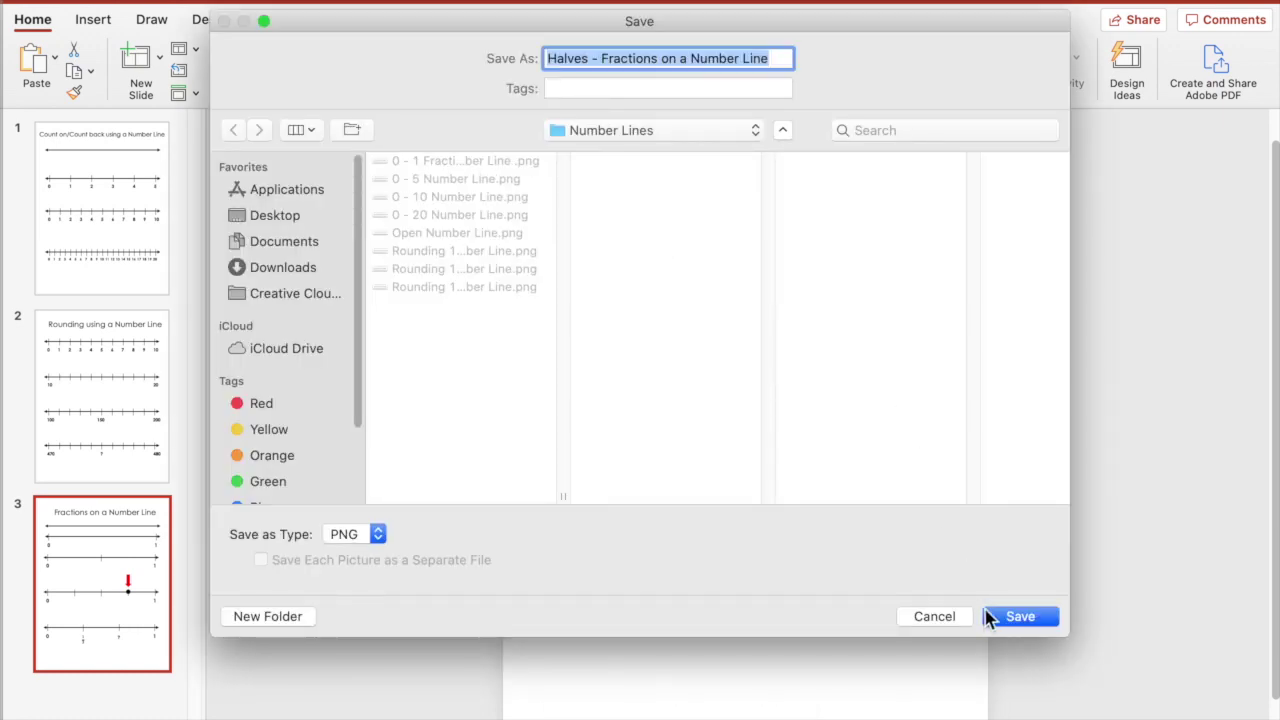
click(1003, 614)
click(381, 488)
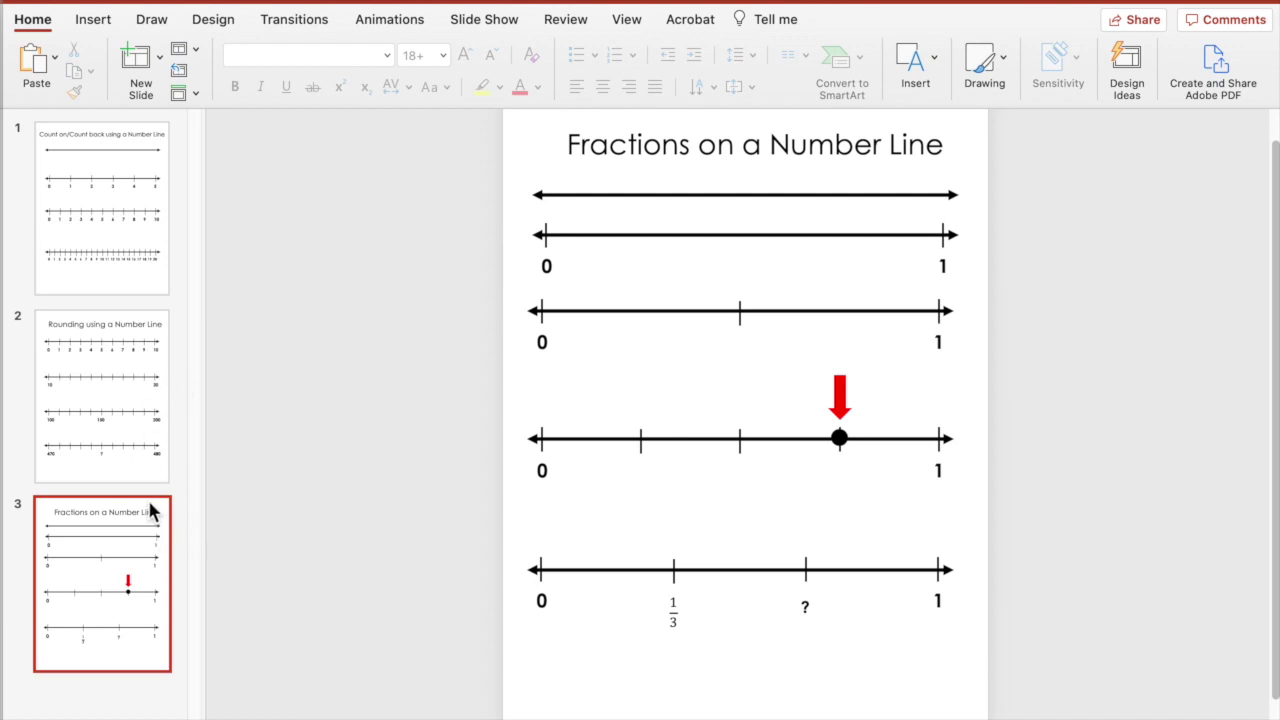
Step: Add a new blank slide after the fractions worksheet
click(130, 695)
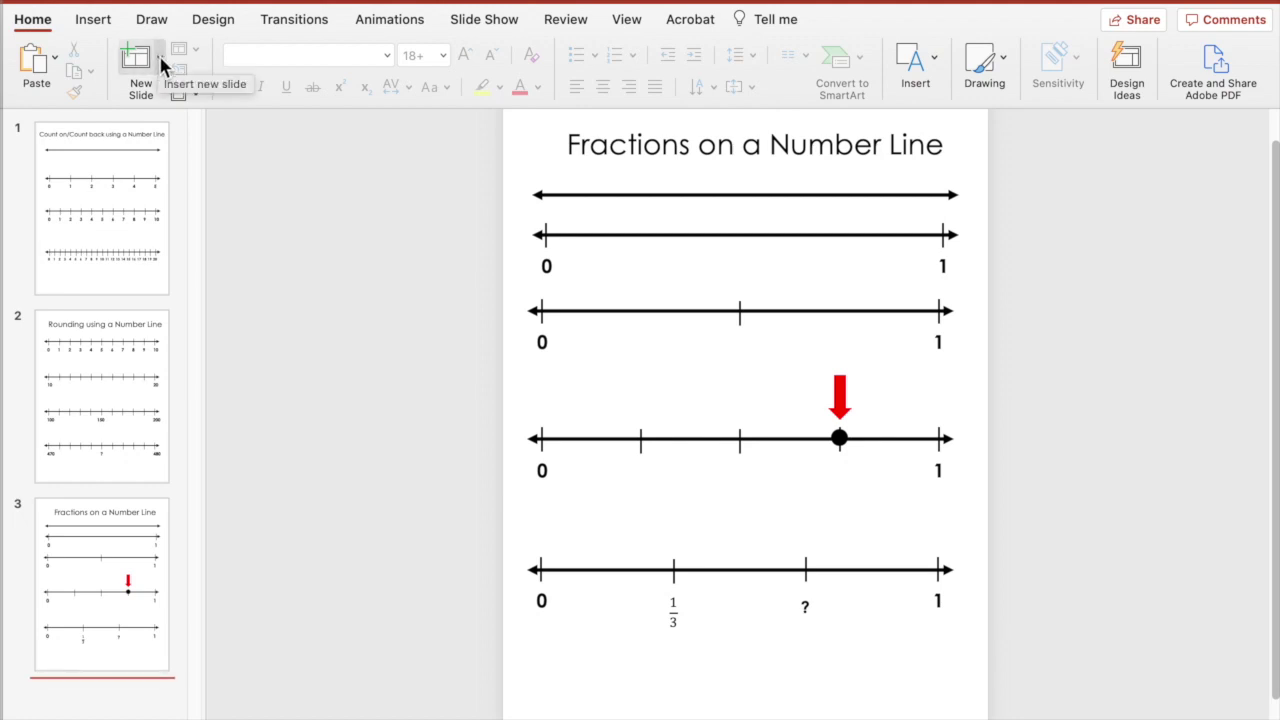
click(159, 55)
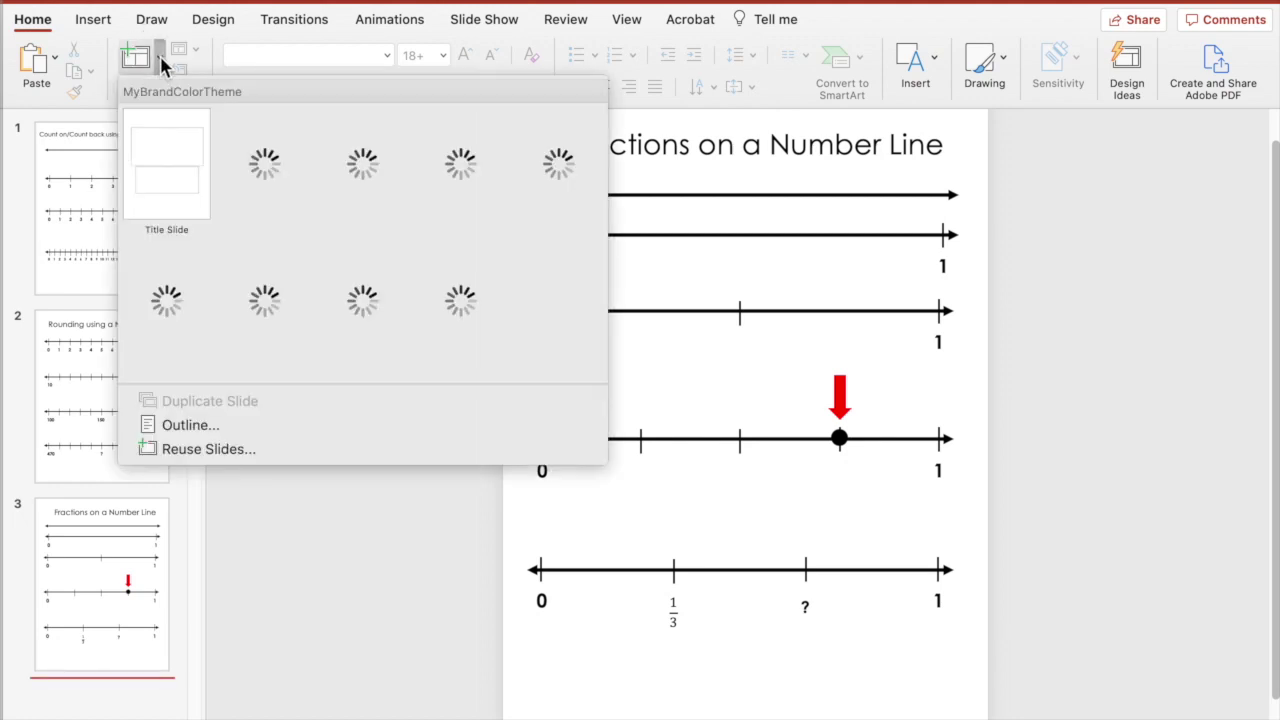
click(266, 284)
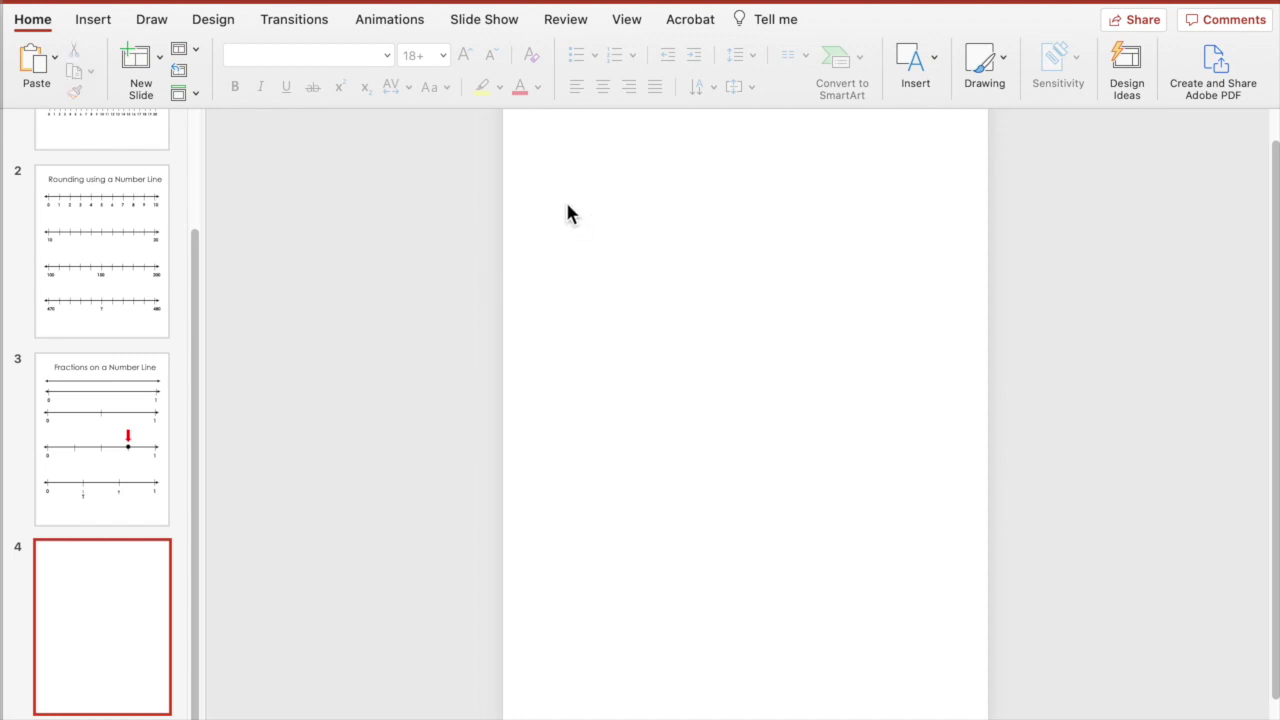
Step: Insert the picture "Open Number Line.png" from the Number Lines folder and place it near the top of the blank slide
click(94, 22)
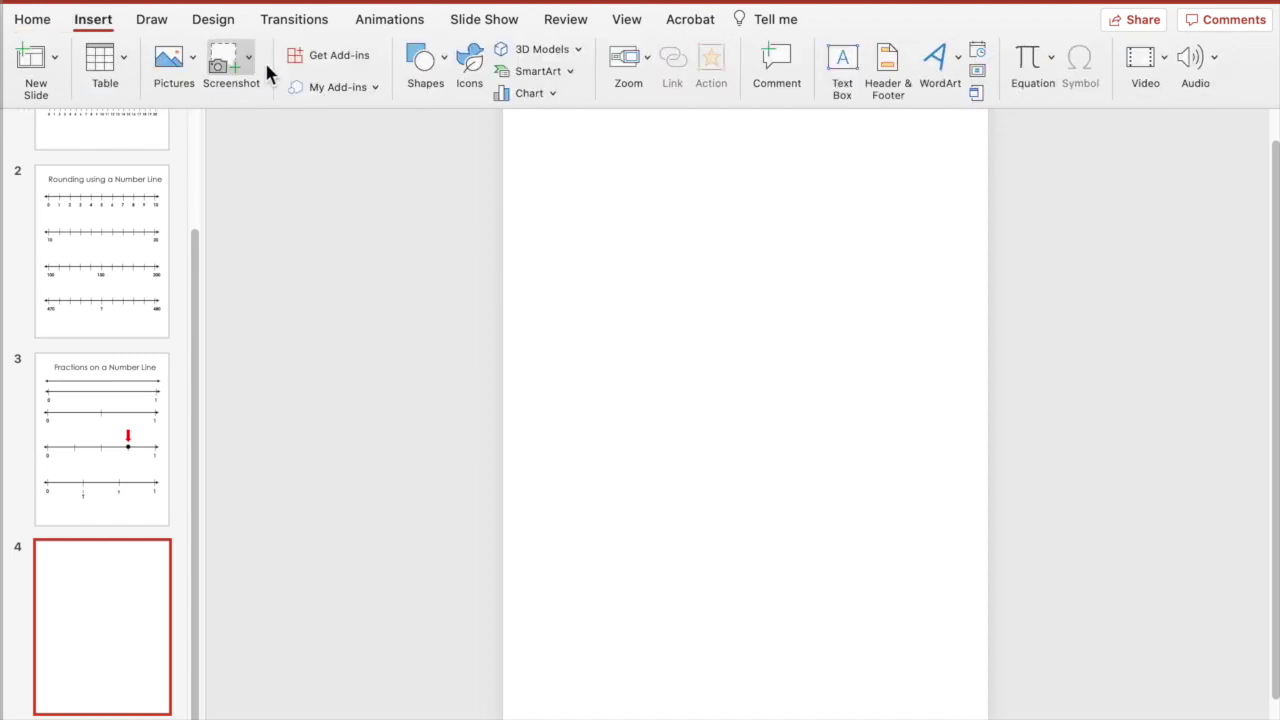
click(193, 62)
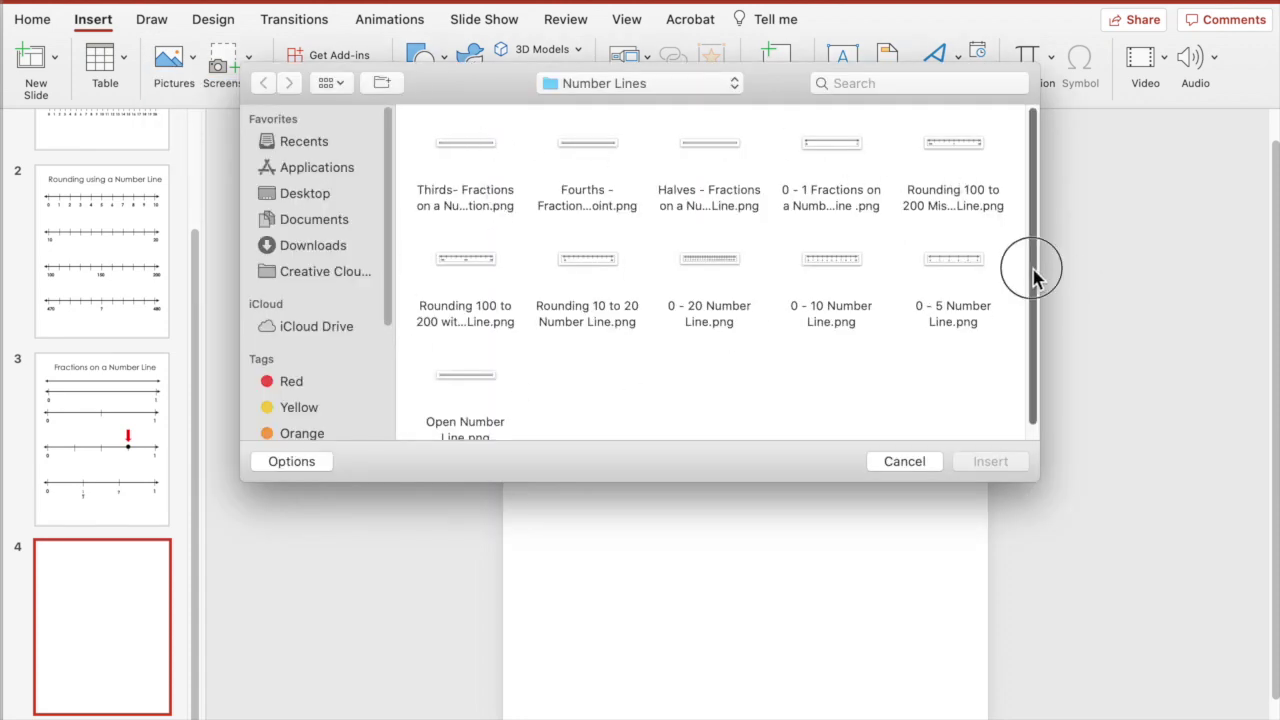
scroll(1037, 271, down, 1)
click(1029, 218)
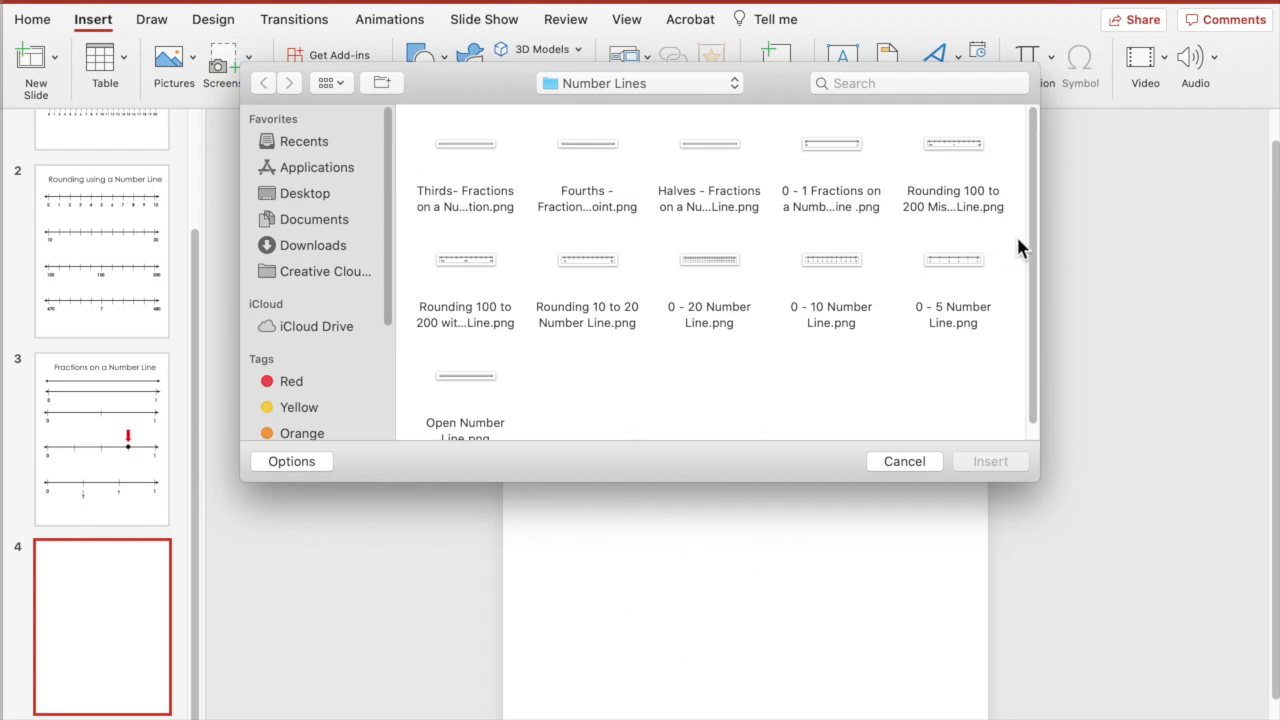
click(1037, 280)
scroll(1022, 238, up, 1)
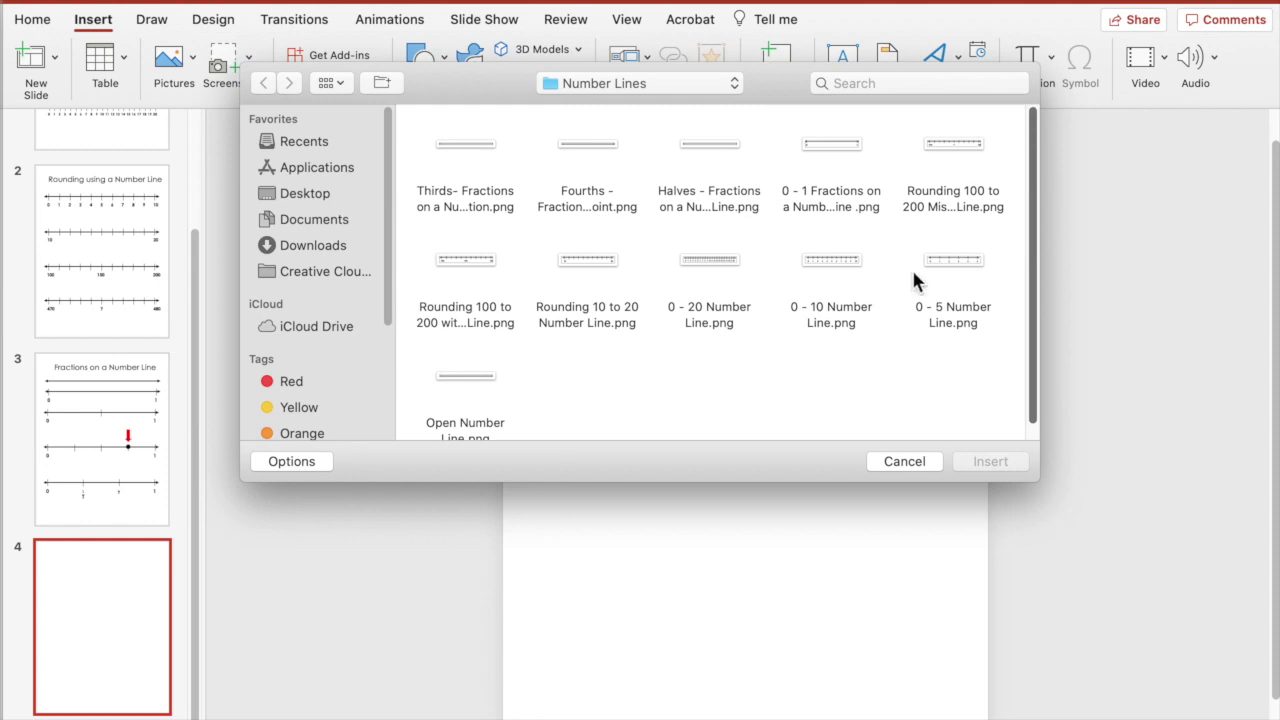
double_click(456, 372)
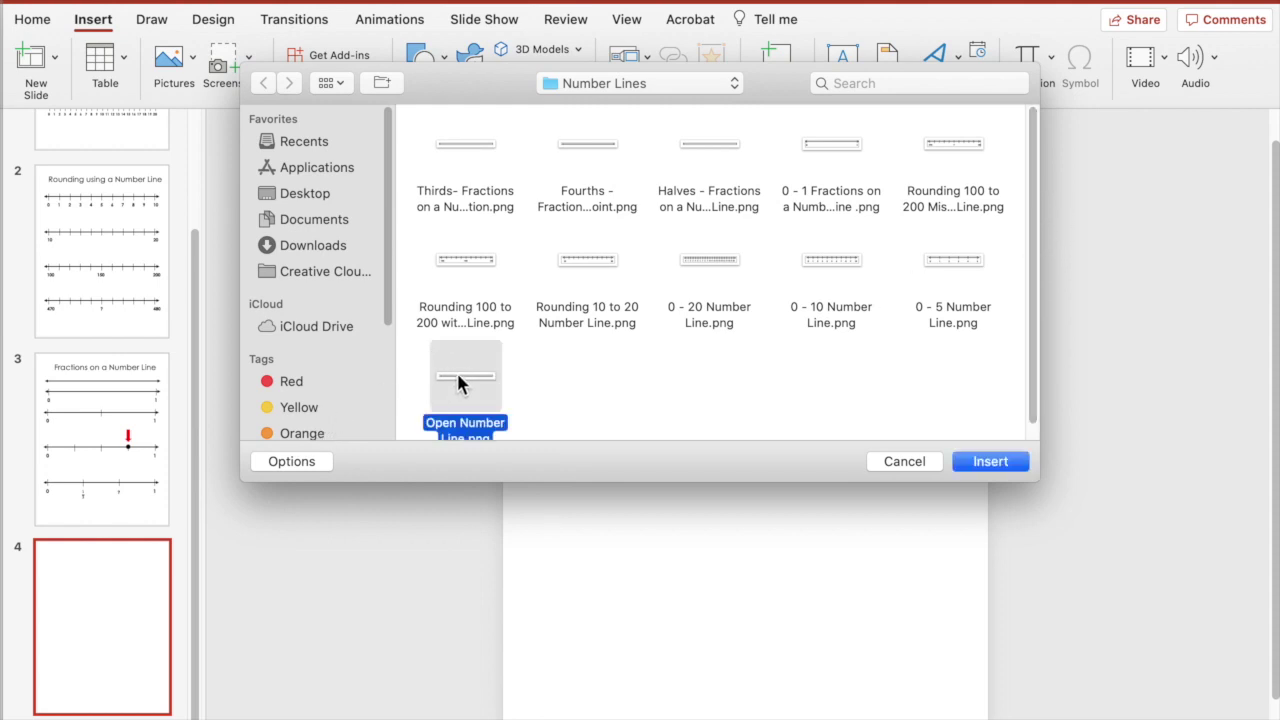
drag(668, 410, 655, 172)
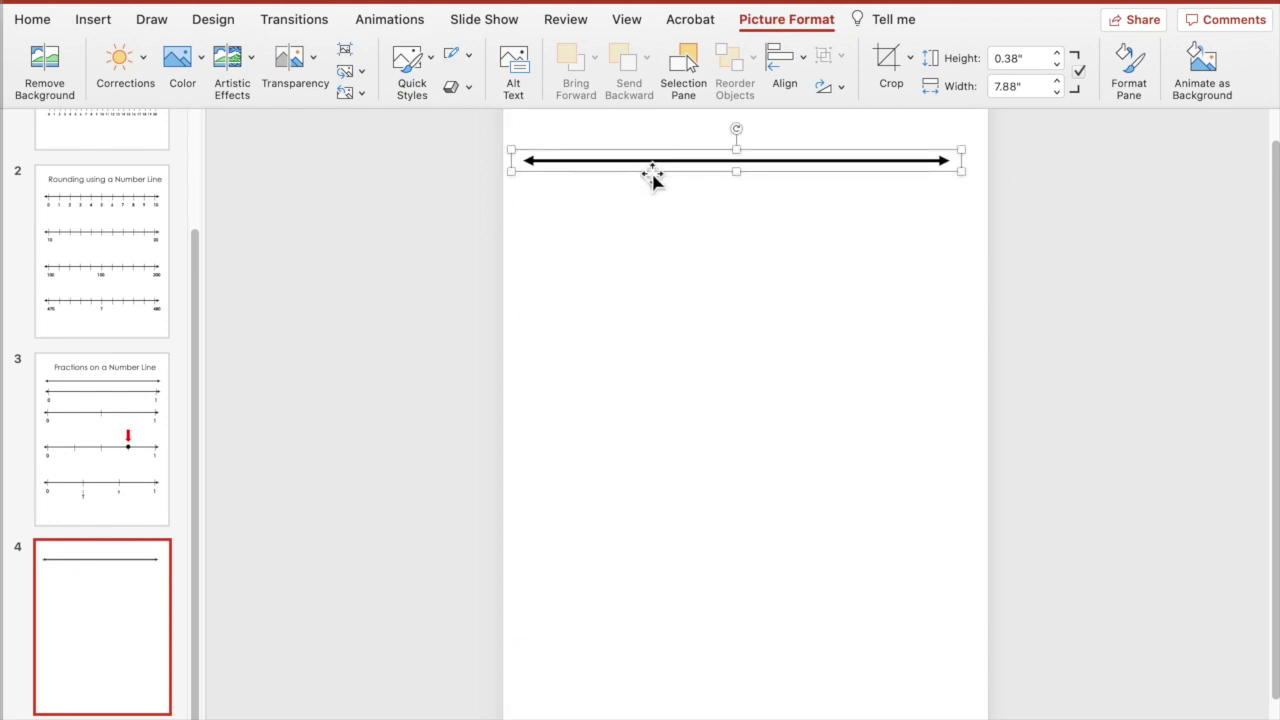
key(super+d)
key(super+d)
key(super+d)
drag(680, 200, 671, 329)
click(937, 328)
drag(490, 134, 1029, 256)
key(Delete)
Step: Move the open number line back near the top of the slide and place the picture "0 - 10 Number Line.png" below it
click(781, 345)
drag(771, 343, 749, 174)
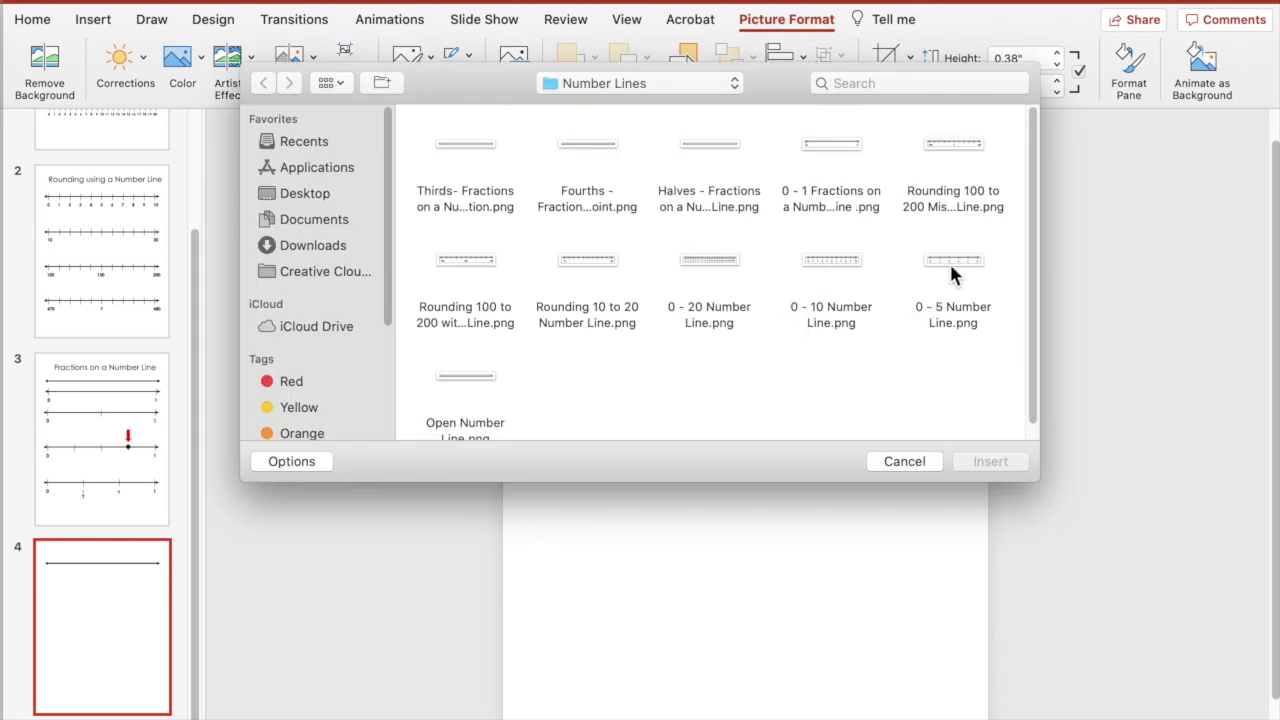
double_click(836, 254)
drag(817, 434, 817, 317)
click(822, 438)
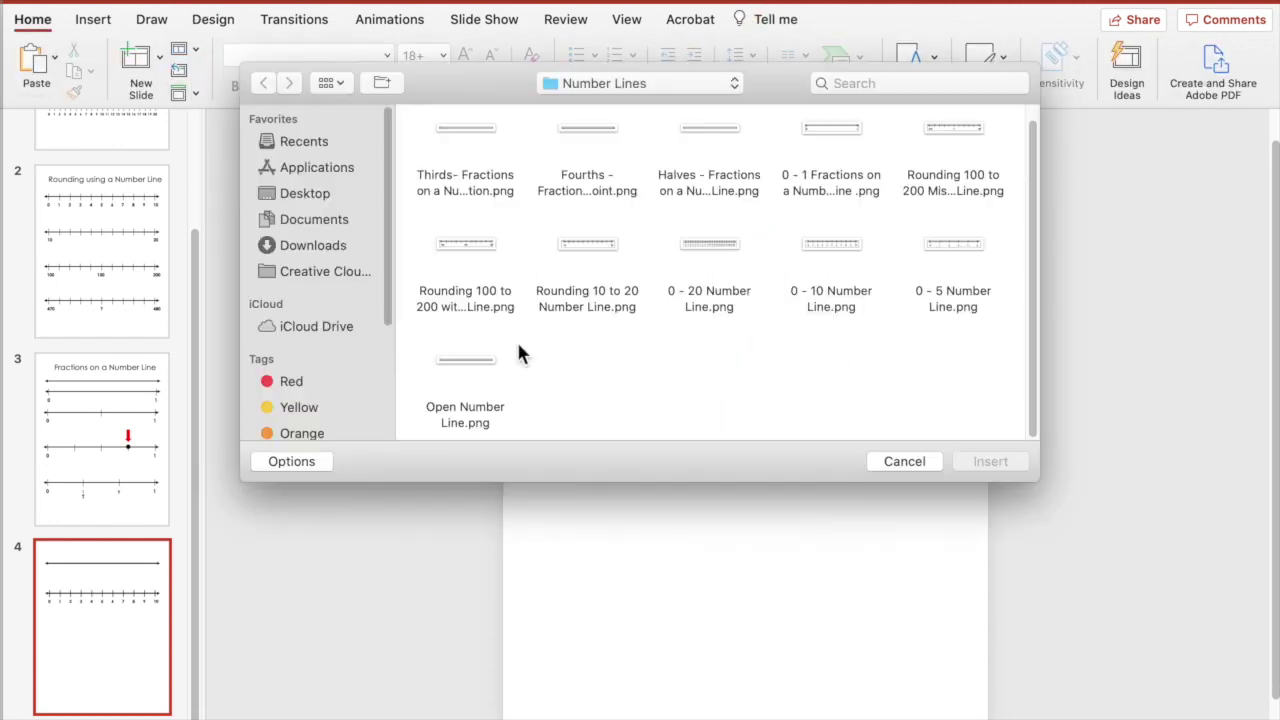
Step: Insert the picture of the 100 to 200 rounding number line with 150 marked and place it below the 0 to 10 line
click(481, 306)
key(Escape)
click(736, 505)
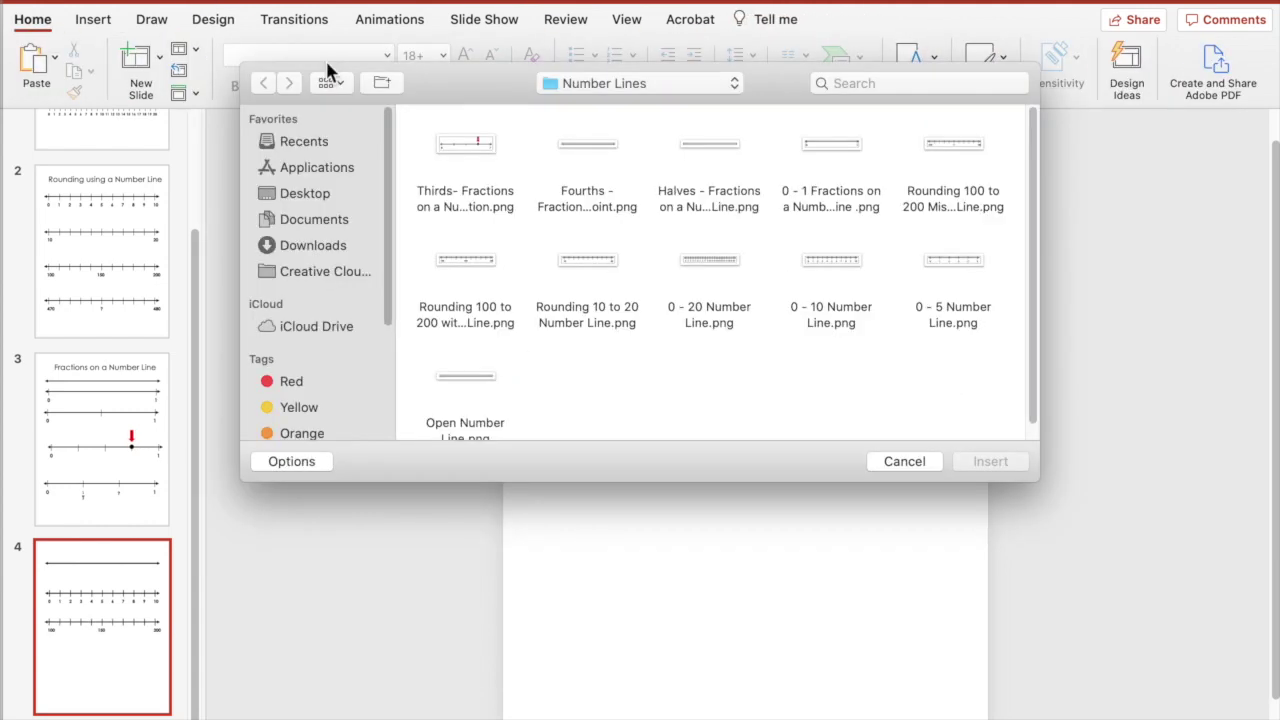
Step: Insert the pictures of the fourths line with the red arrow and the thirds line with 1/3 and "?", stacked below the 100 to 200 line
double_click(451, 144)
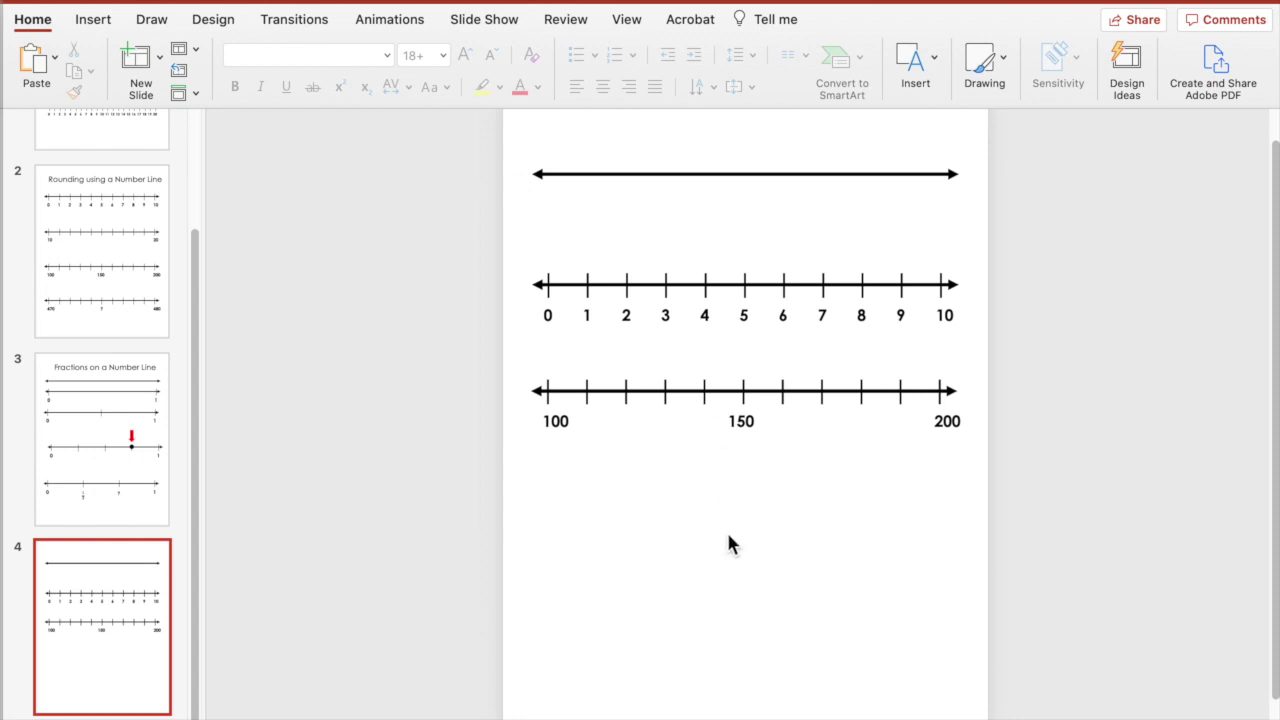
drag(780, 437, 786, 522)
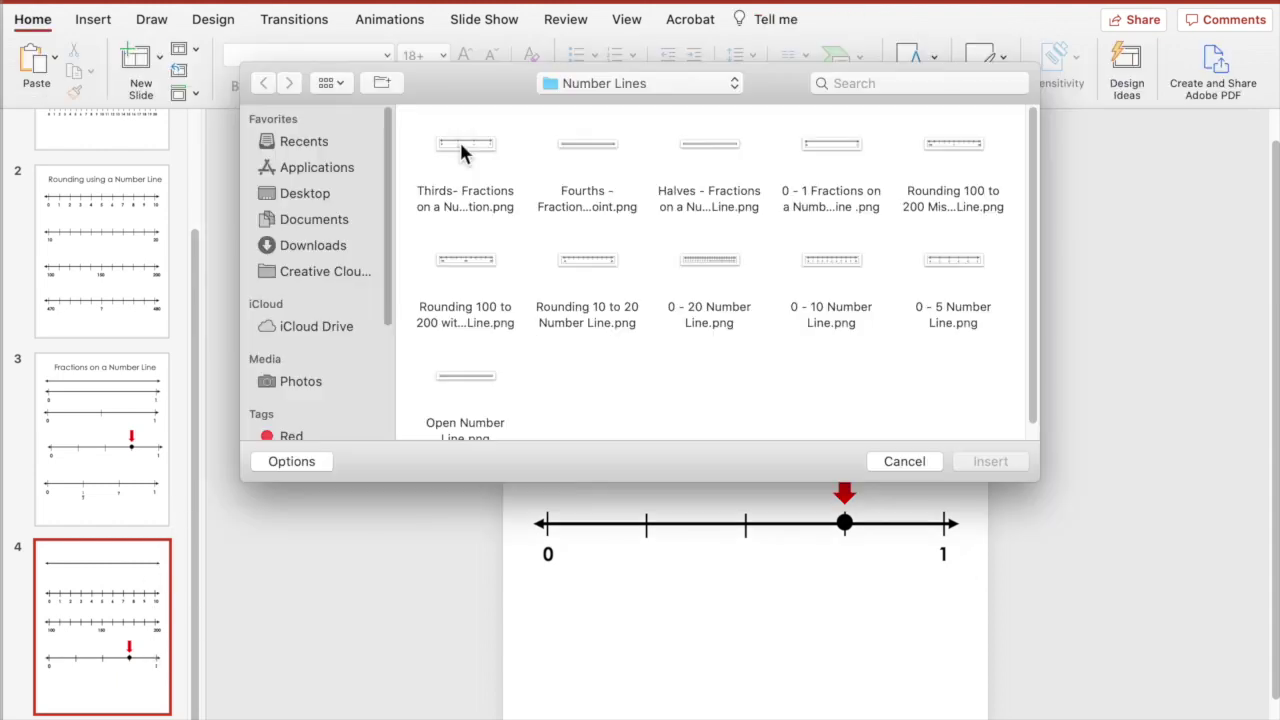
click(466, 149)
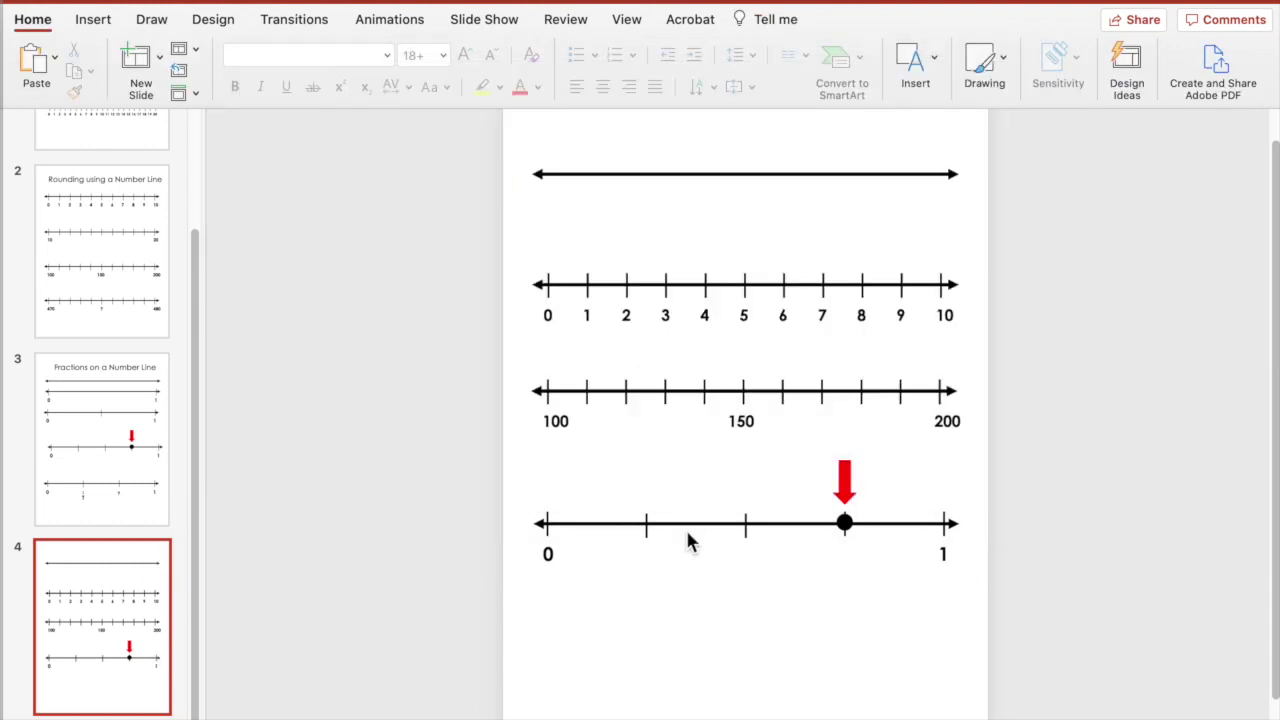
drag(674, 437, 652, 677)
click(380, 420)
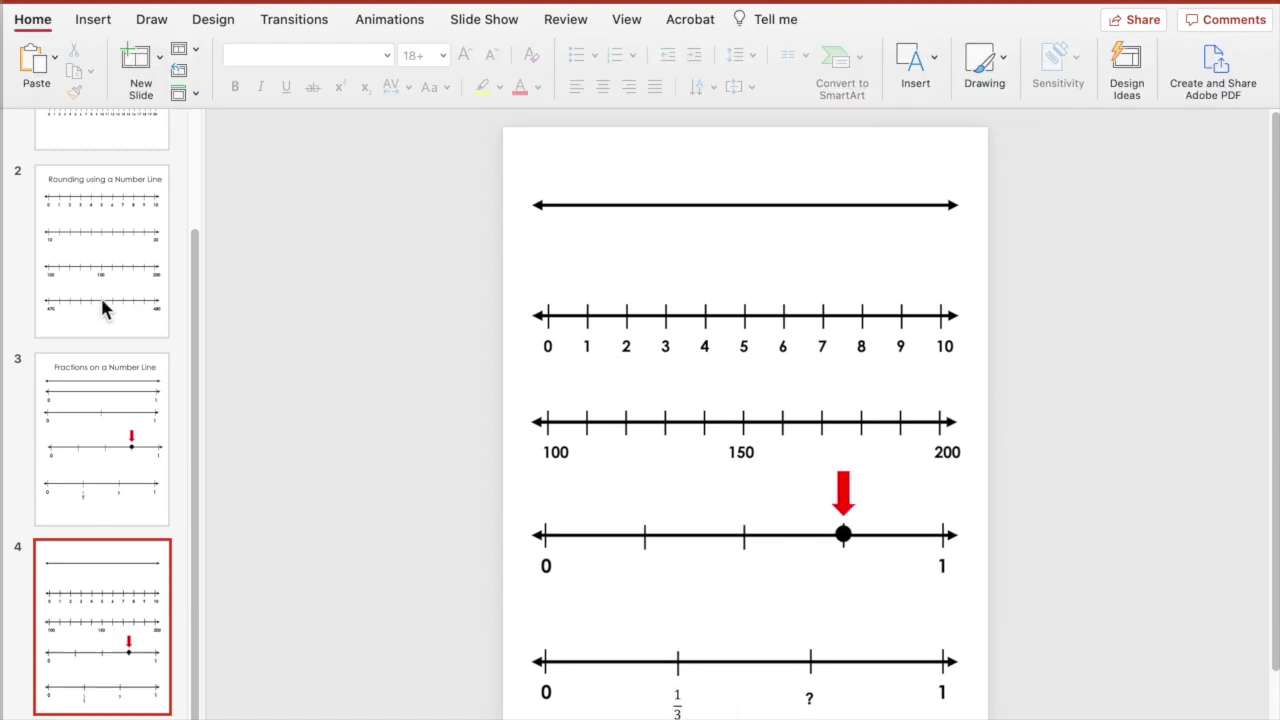
Step: Review the count on/count back, rounding and fractions worksheets on slides 1 to 3
drag(192, 277, 195, 150)
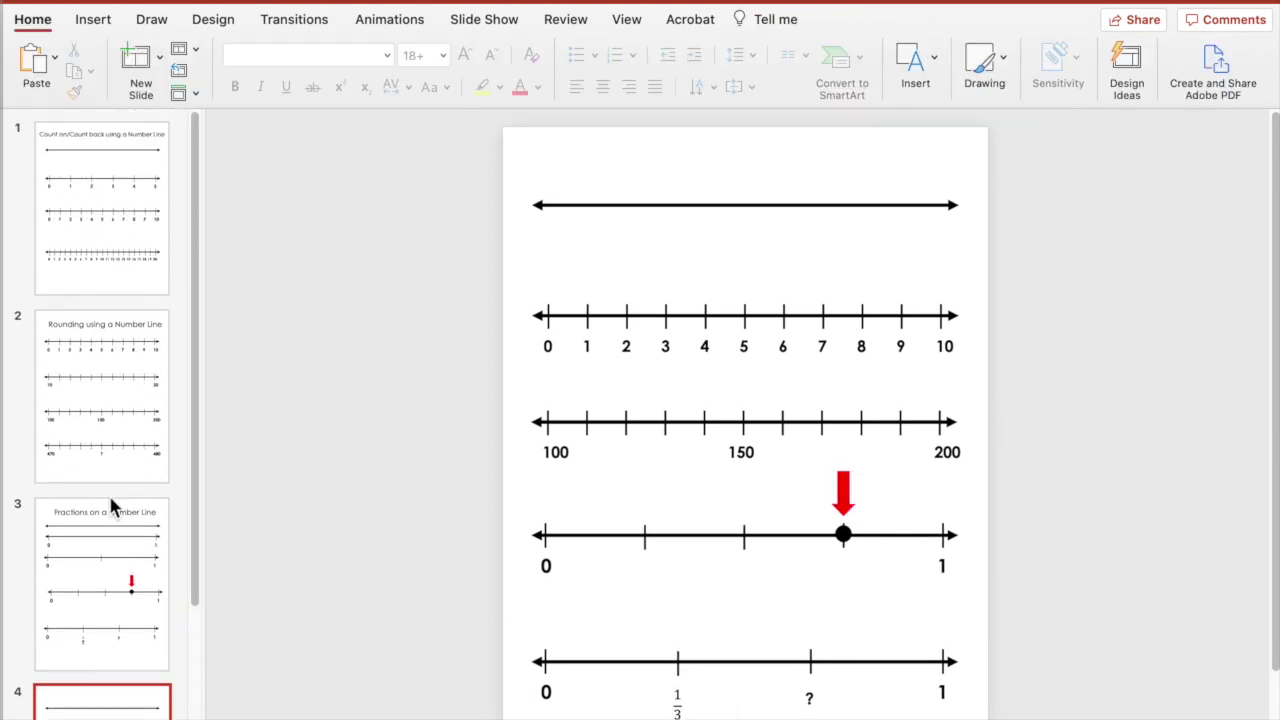
click(102, 215)
click(129, 390)
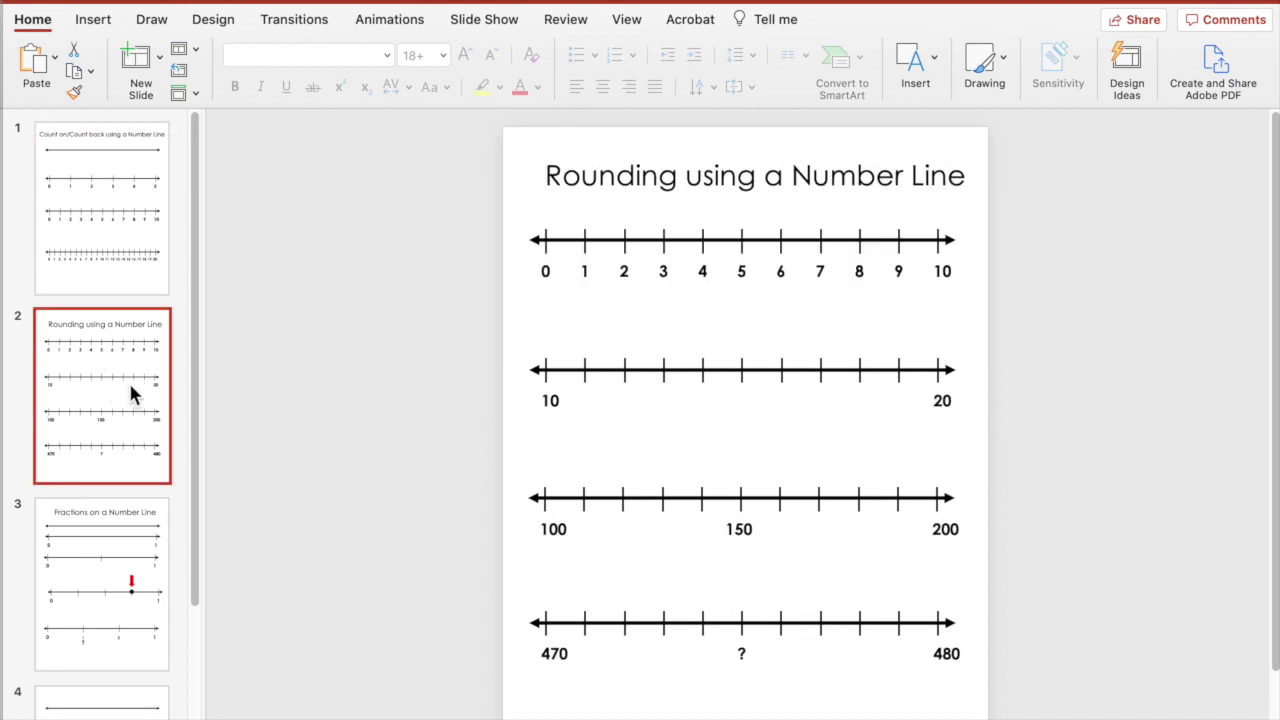
click(129, 591)
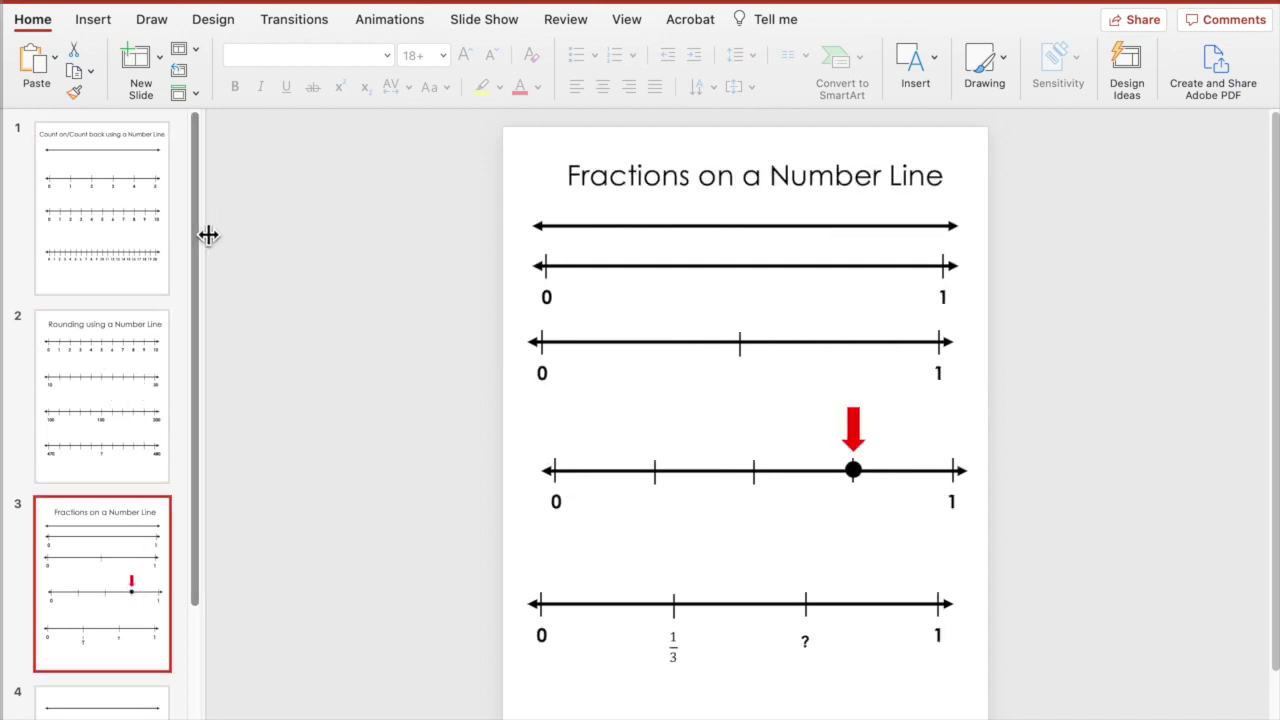
drag(197, 295, 194, 190)
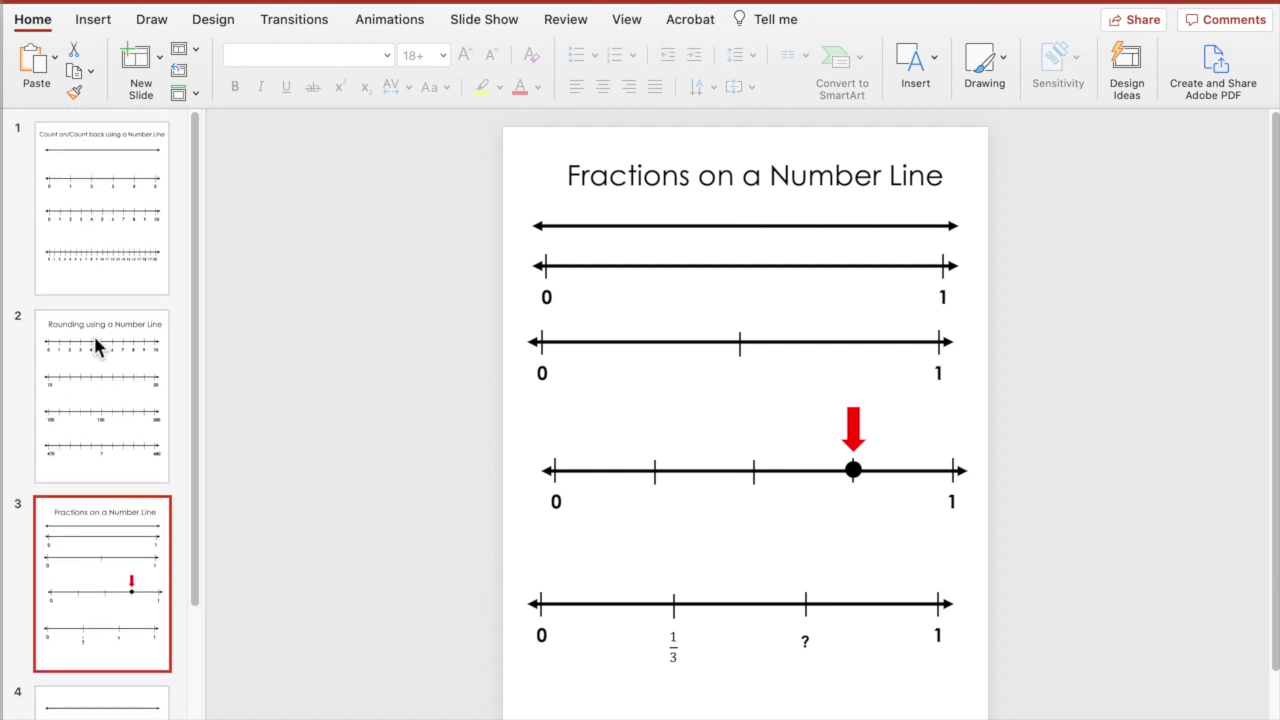
click(127, 200)
click(127, 418)
drag(202, 253, 200, 150)
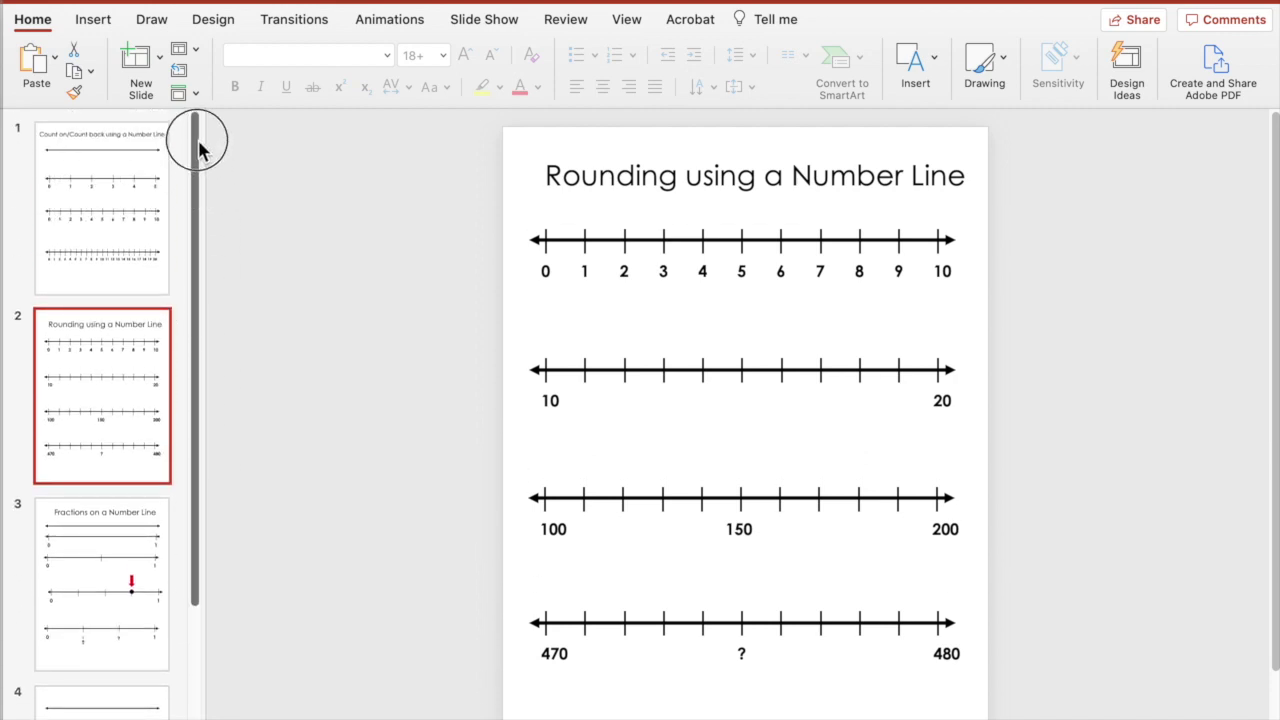